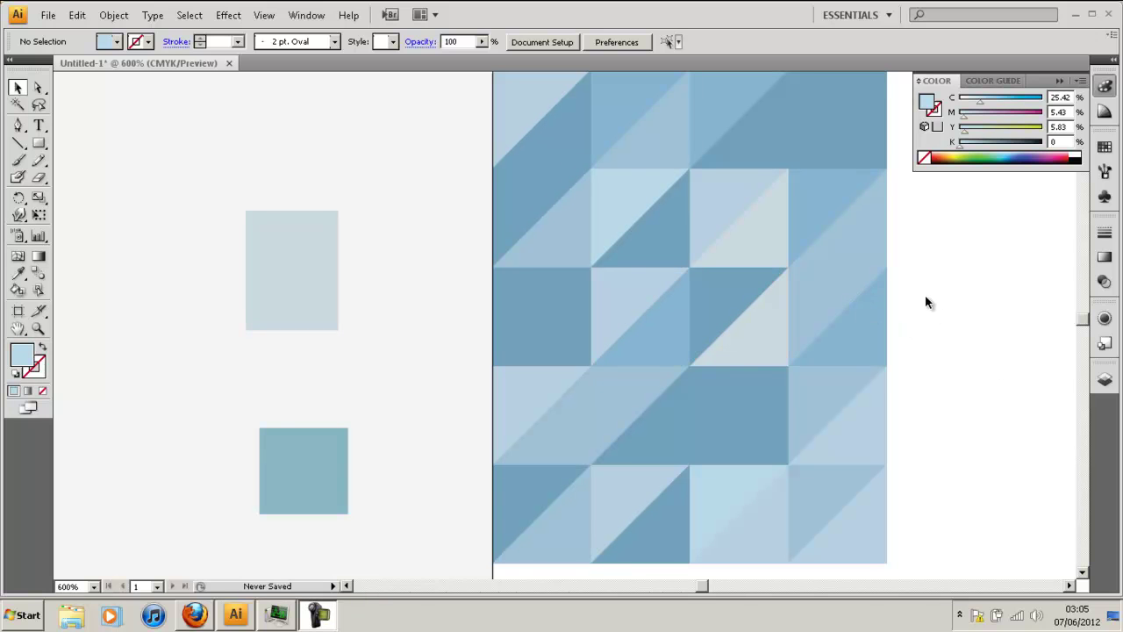
Create a new 320 × 440 pt document named 'Tutorial'.
scroll(869, 263, "up", 2)
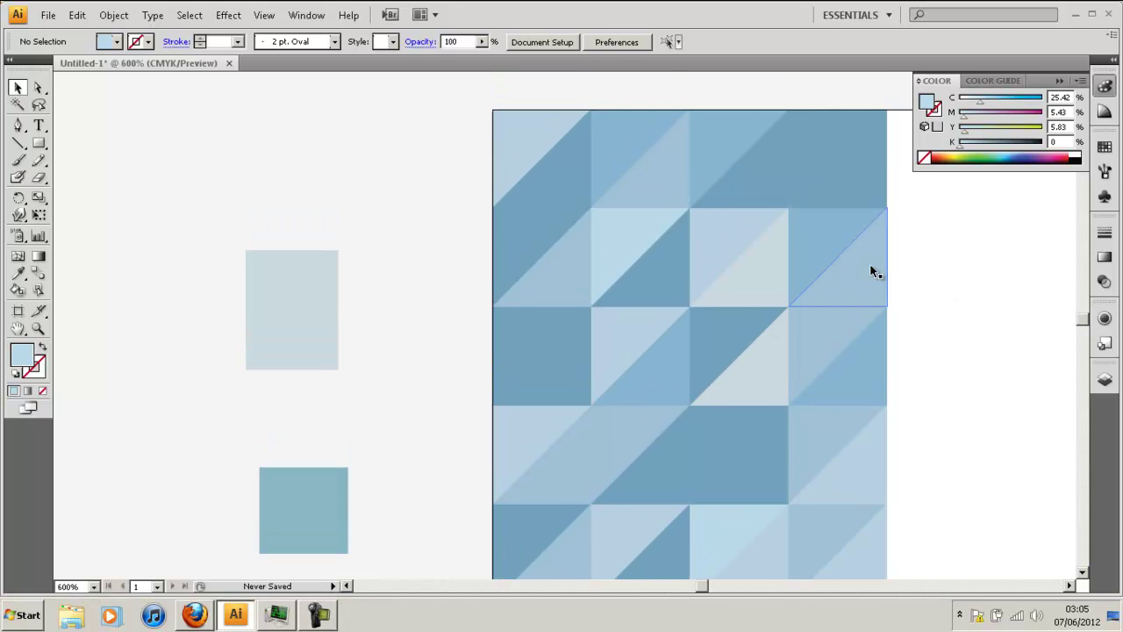
scroll(517, 184, "down", 1)
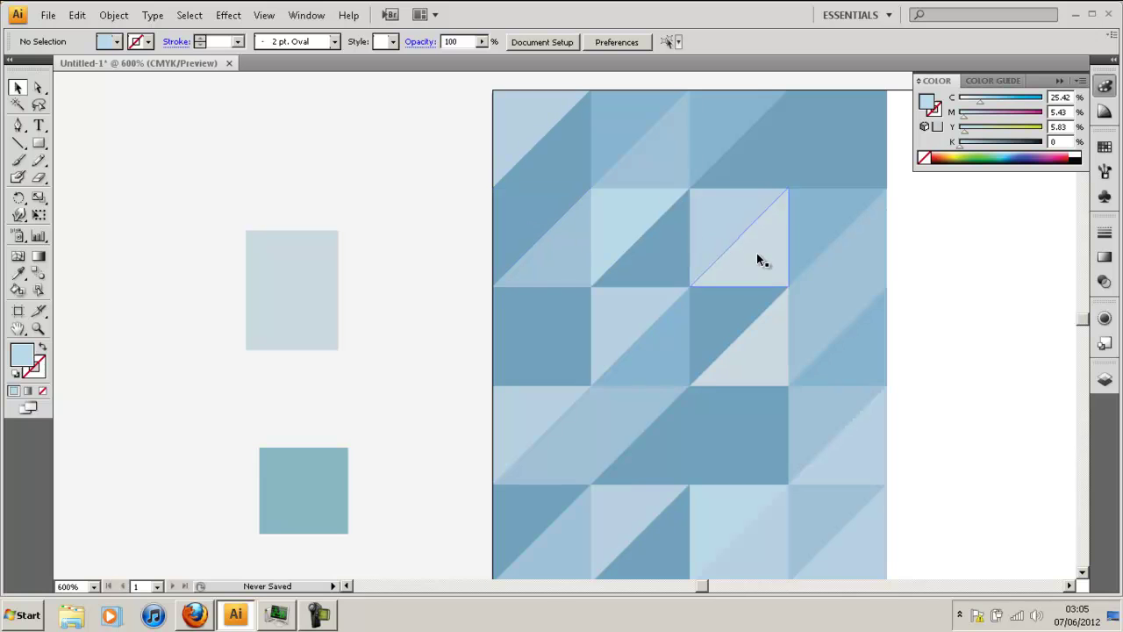
scroll(972, 373, "down", 1)
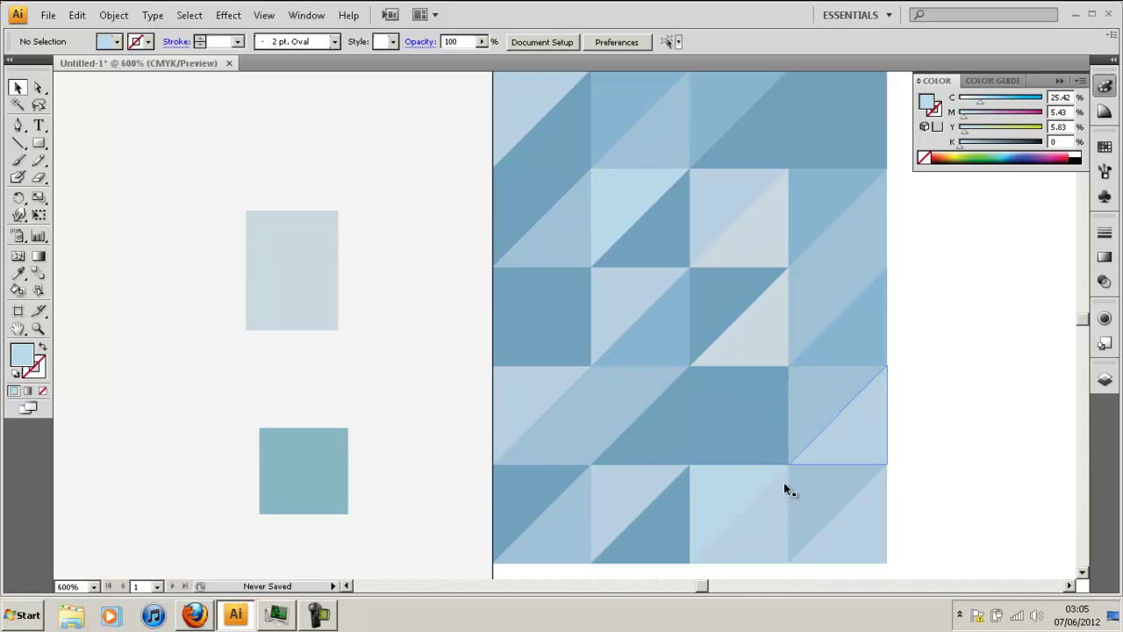
scroll(868, 390, "up", 1)
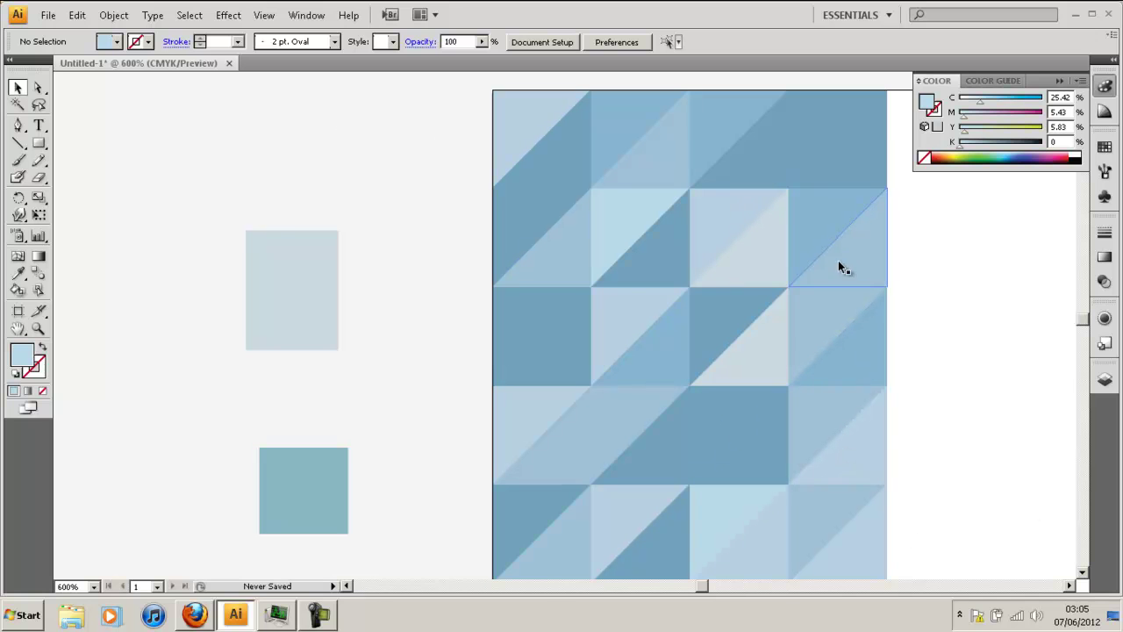
scroll(702, 328, "down", 1)
scroll(689, 347, "up", 1)
scroll(668, 367, "down", 2)
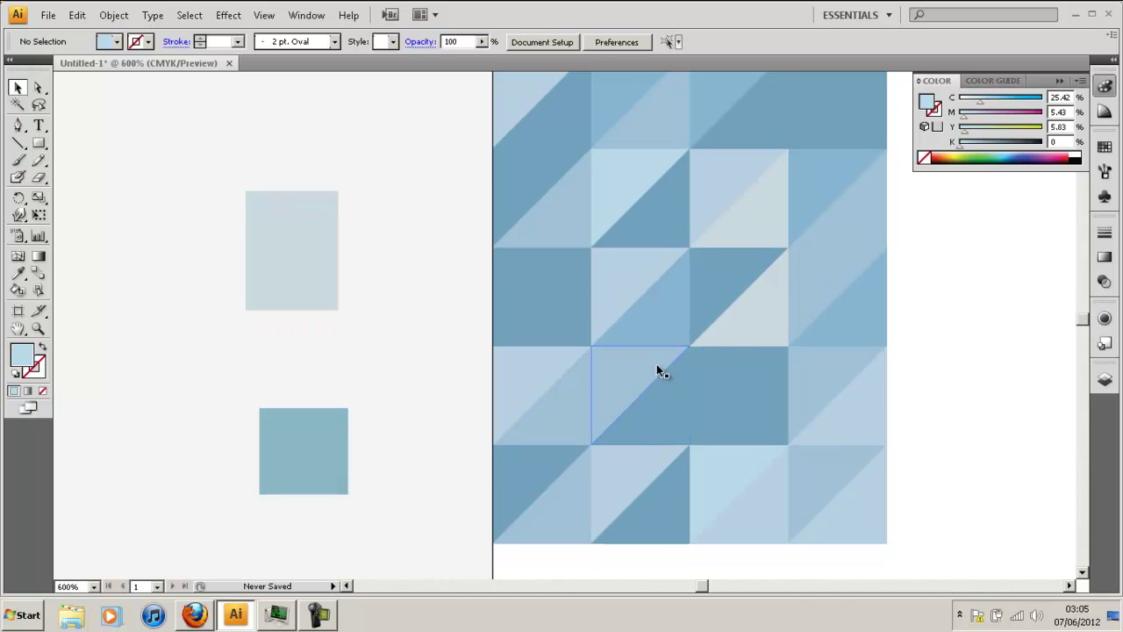
scroll(659, 371, "up", 2)
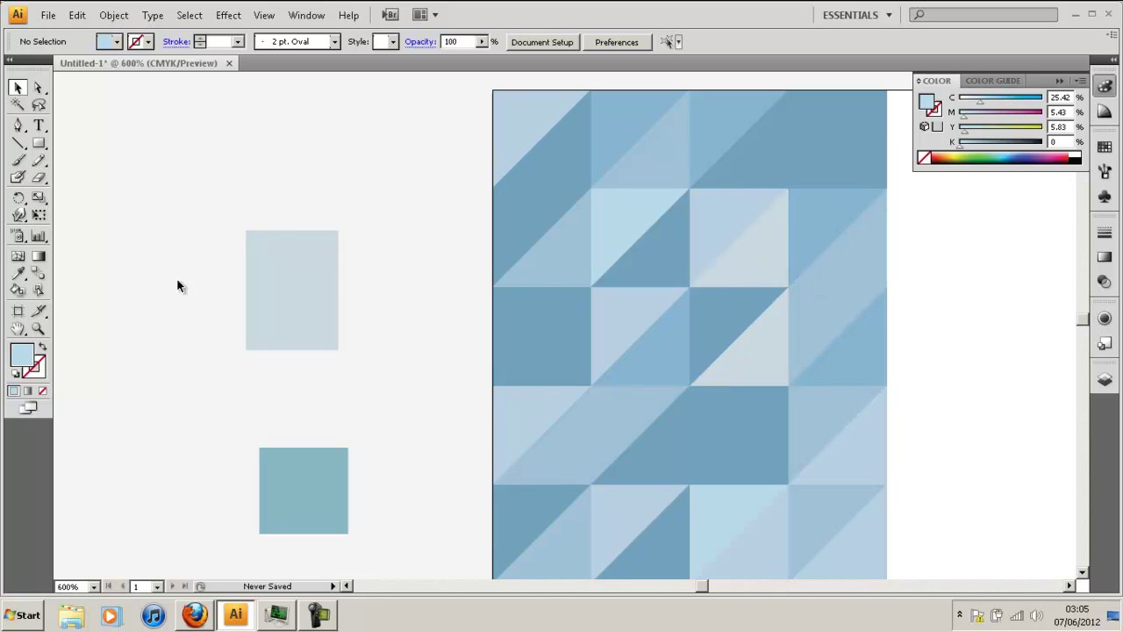
scroll(300, 336, "down", 1)
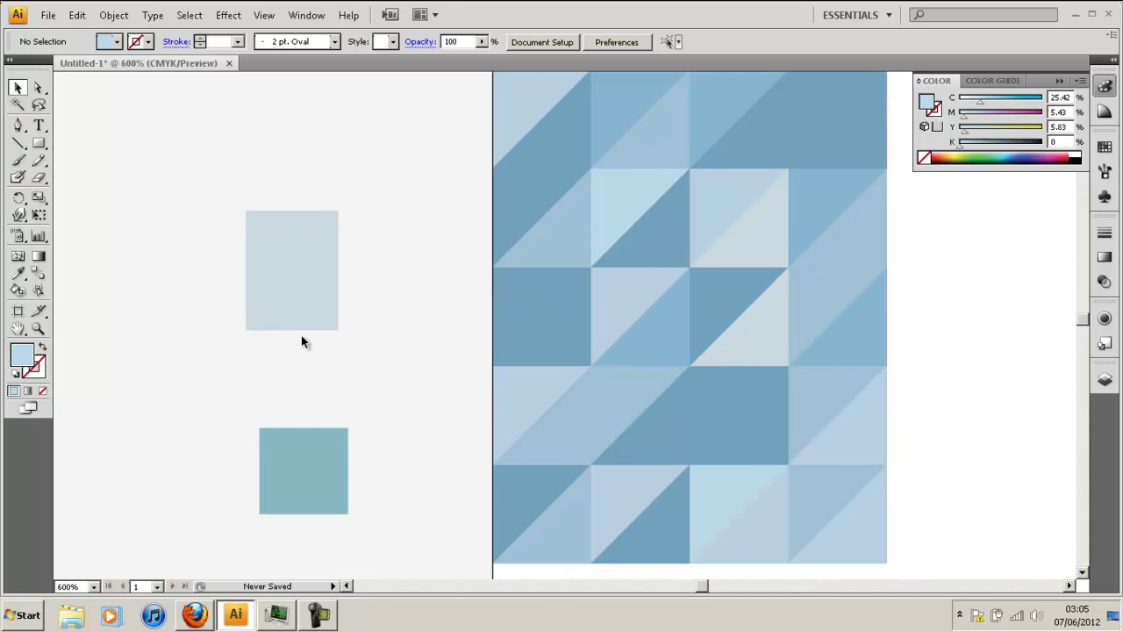
scroll(930, 344, "up", 2)
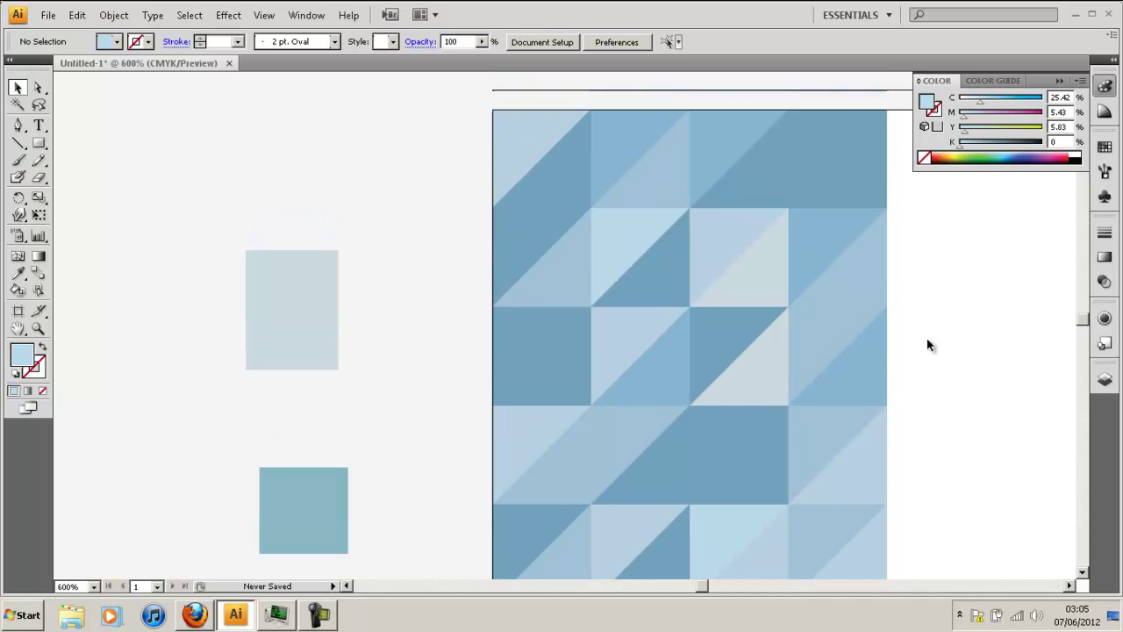
scroll(948, 333, "down", 3)
scroll(948, 334, "up", 1)
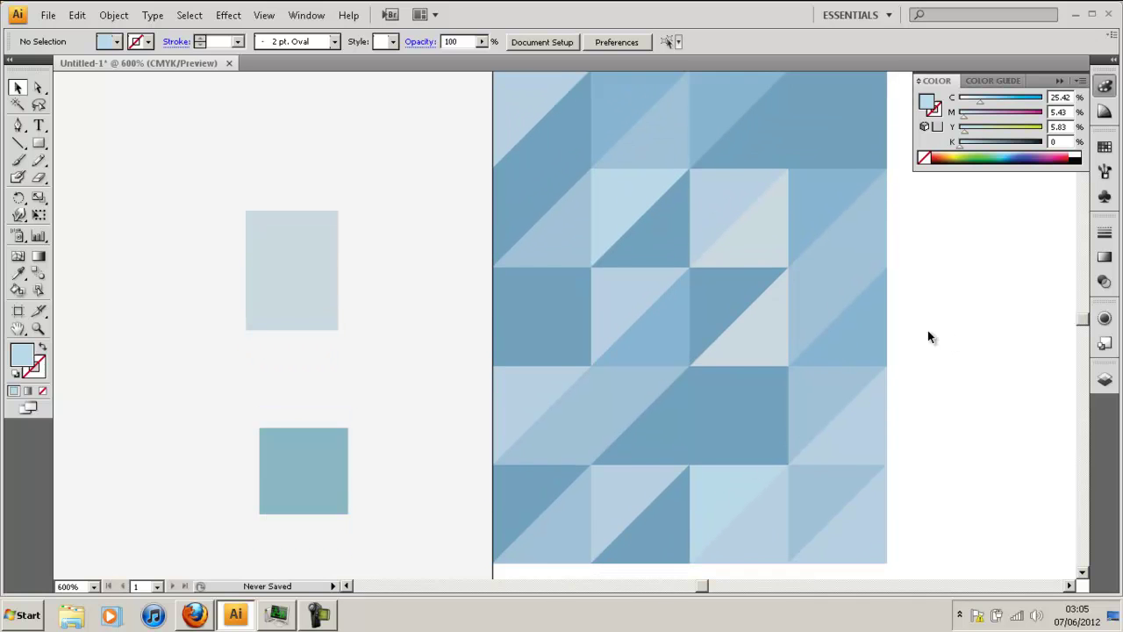
scroll(930, 337, "up", 1)
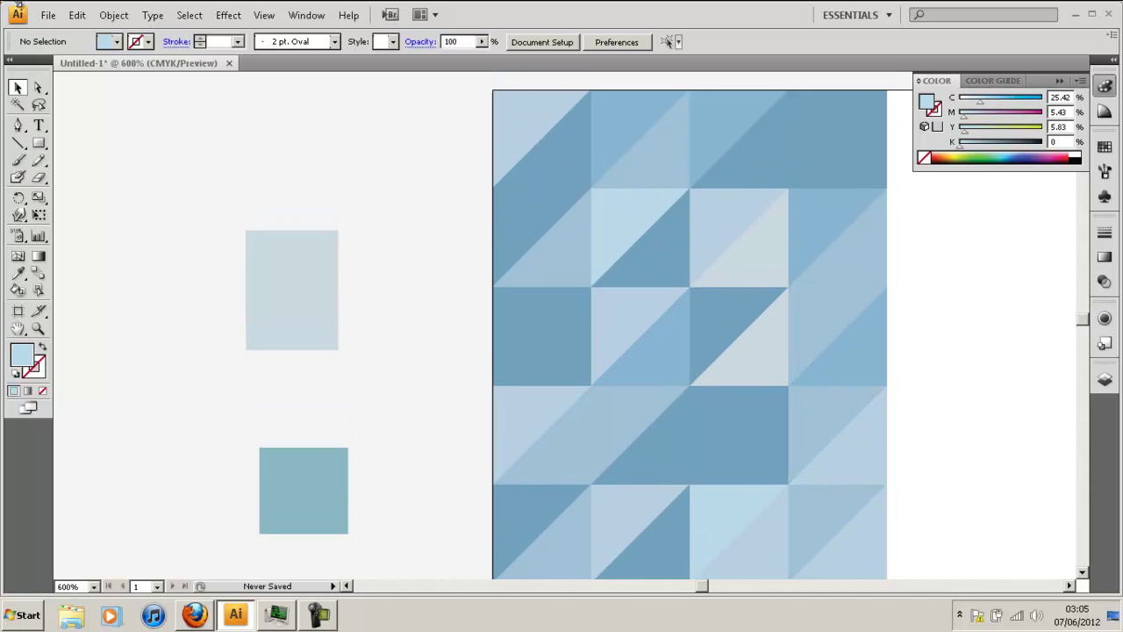
left_click(48, 15)
left_click(74, 33)
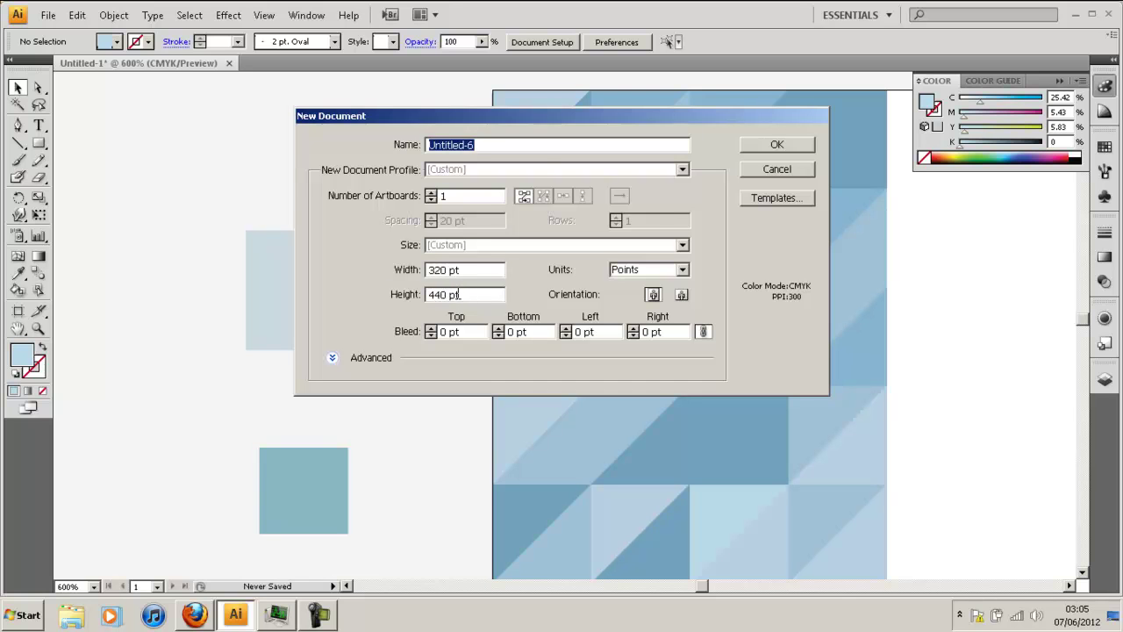
type("TutorialT")
key("BackSpace")
key("Return")
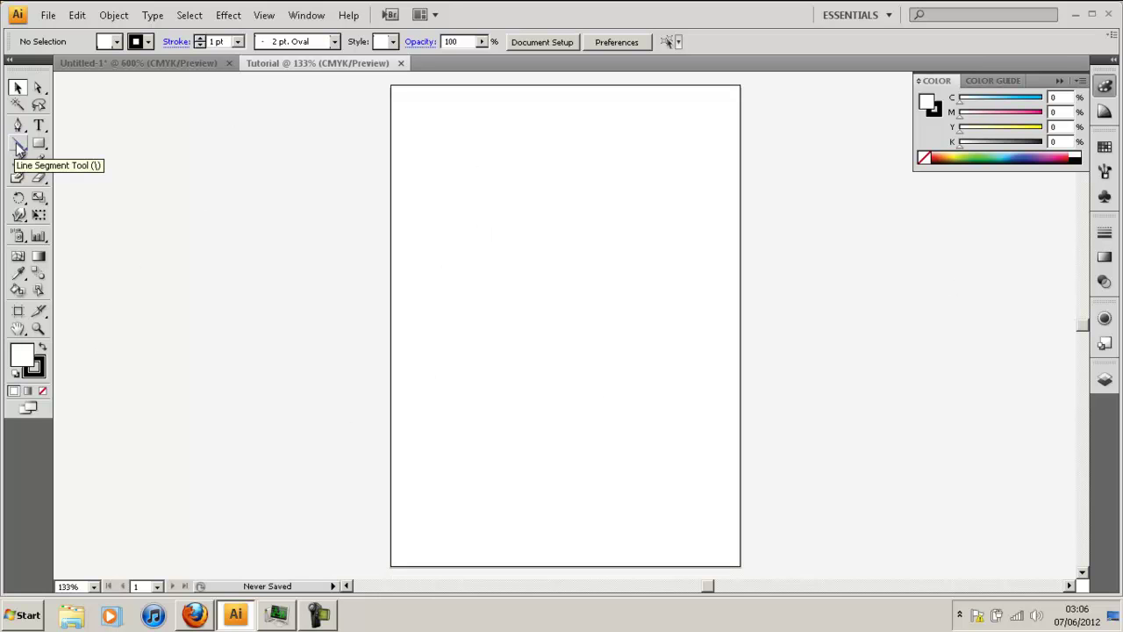
Draw a 440 pt vertical line down the artboard's left edge with the Line Segment tool, then deselect it.
left_click(19, 146)
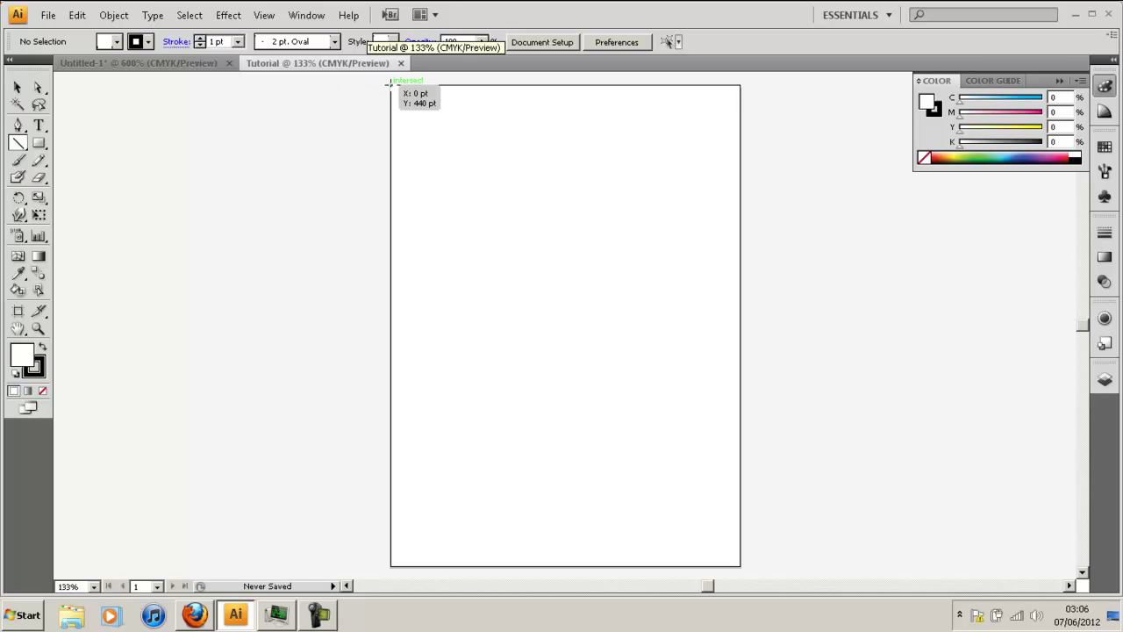
left_click_drag(390, 83, 390, 422)
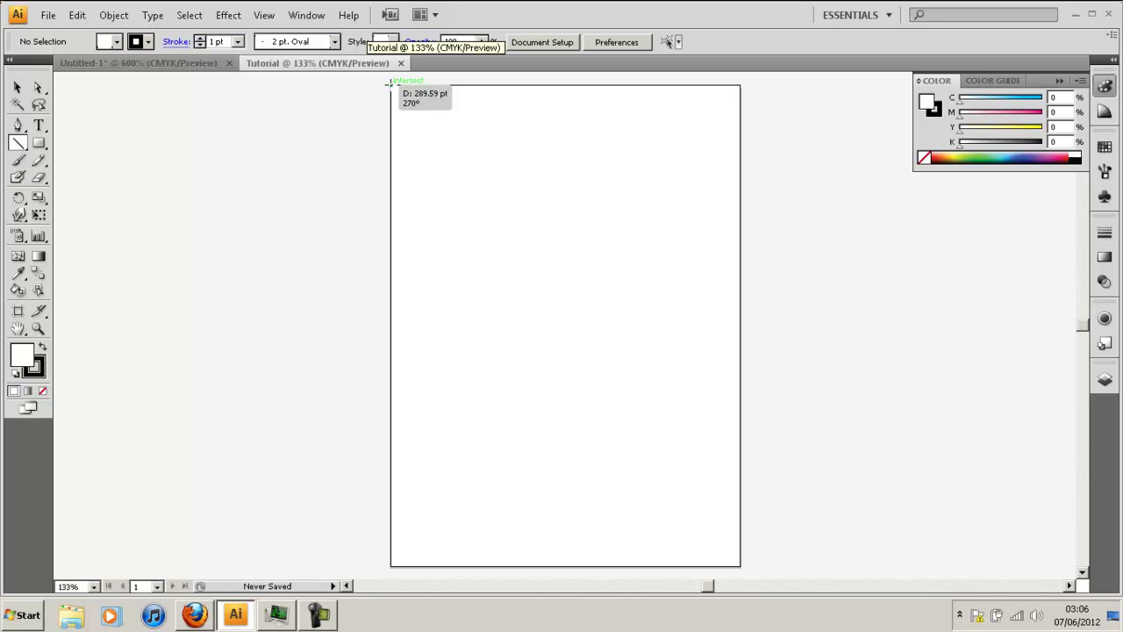
left_click_drag(391, 84, 399, 565)
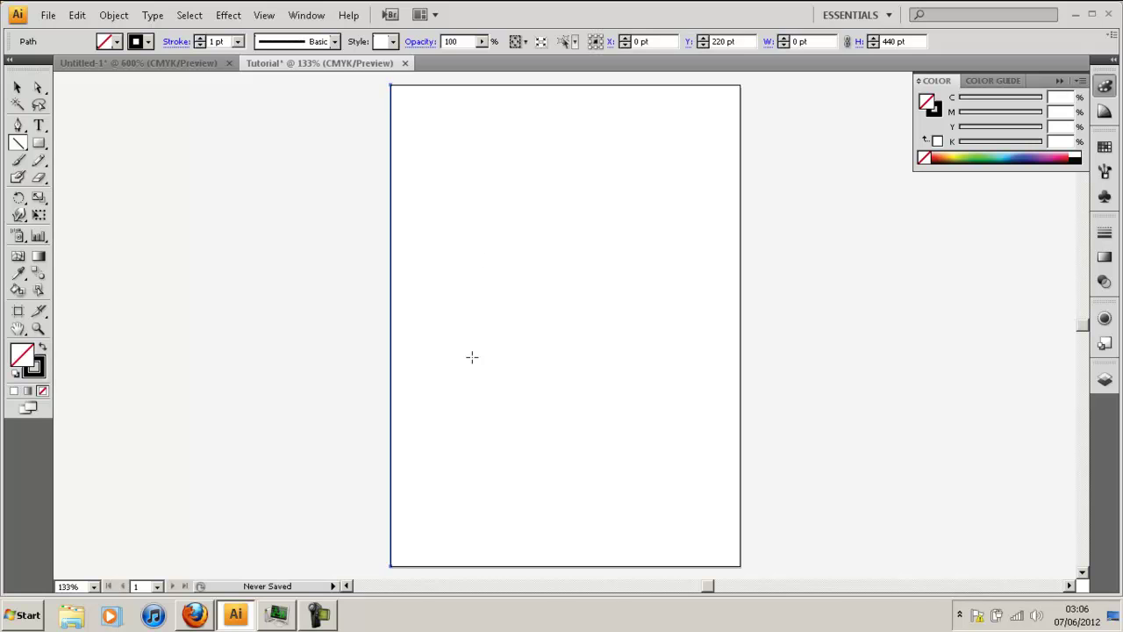
scroll(471, 356, "up", 3)
left_click(18, 88)
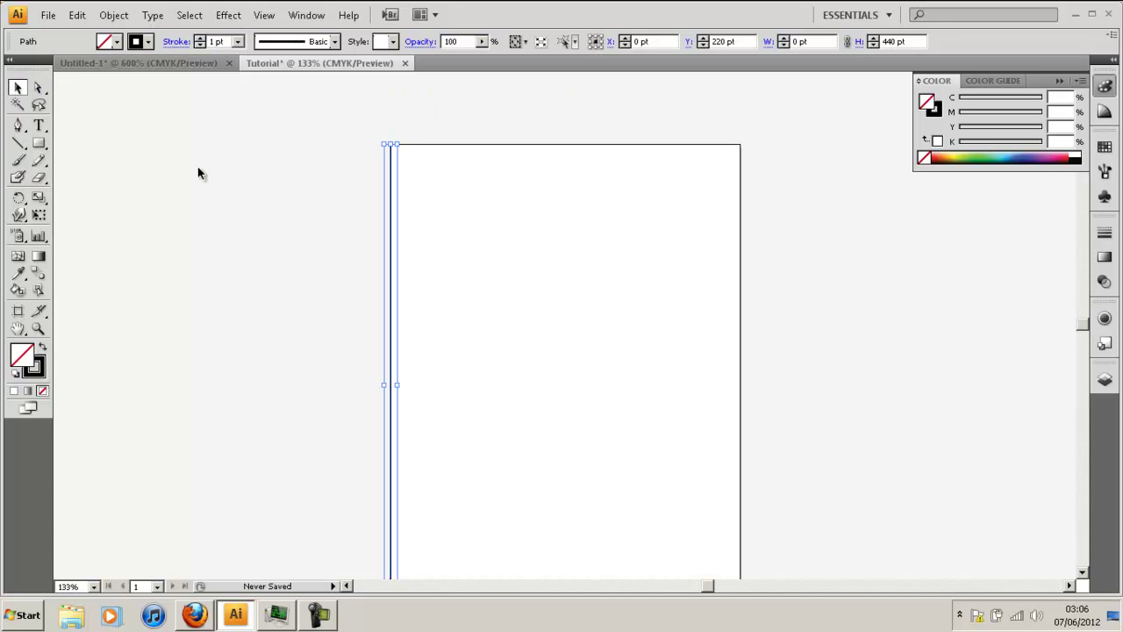
left_click(529, 187)
scroll(529, 188, "down", 1)
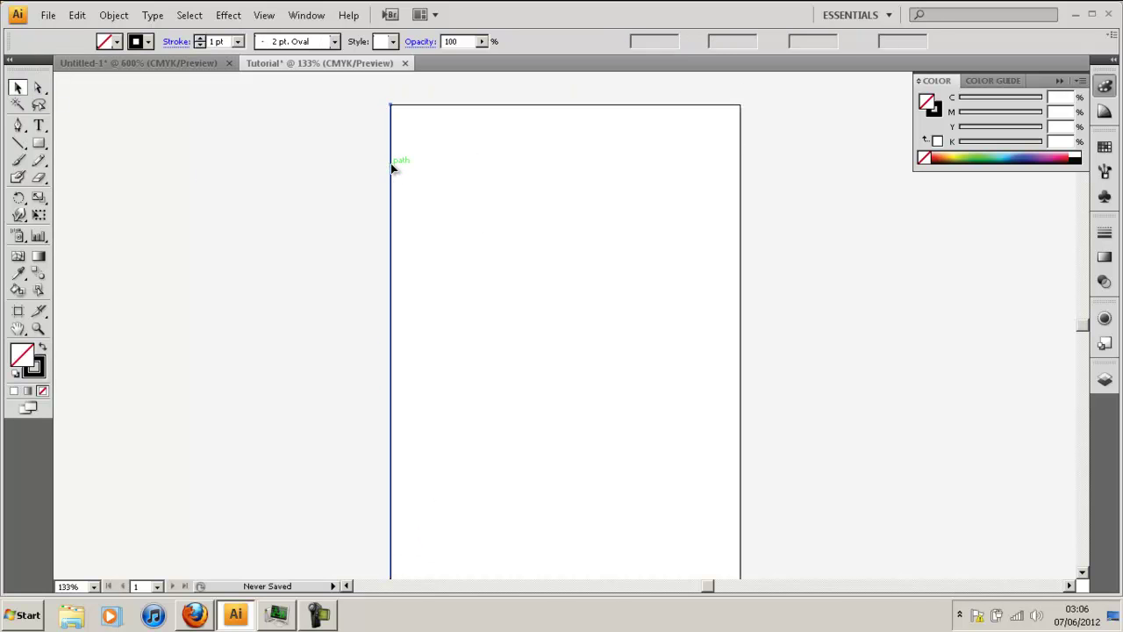
Copy the vertical line 20 pt to the right using the Move settings.
left_click(393, 170)
key("Return")
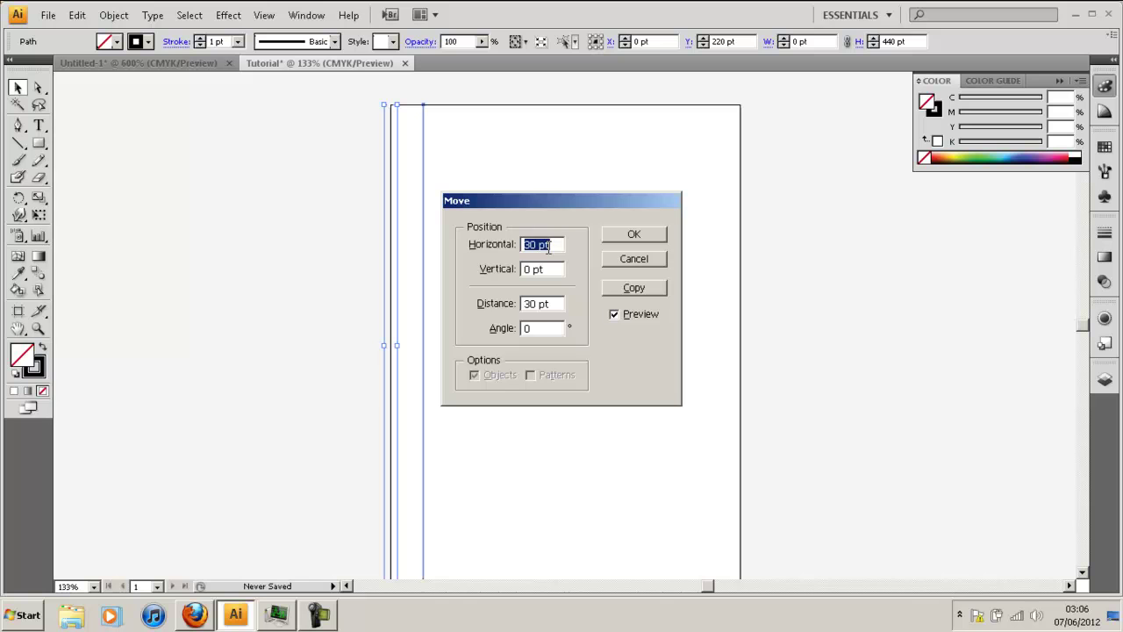
type("20")
key("Tab")
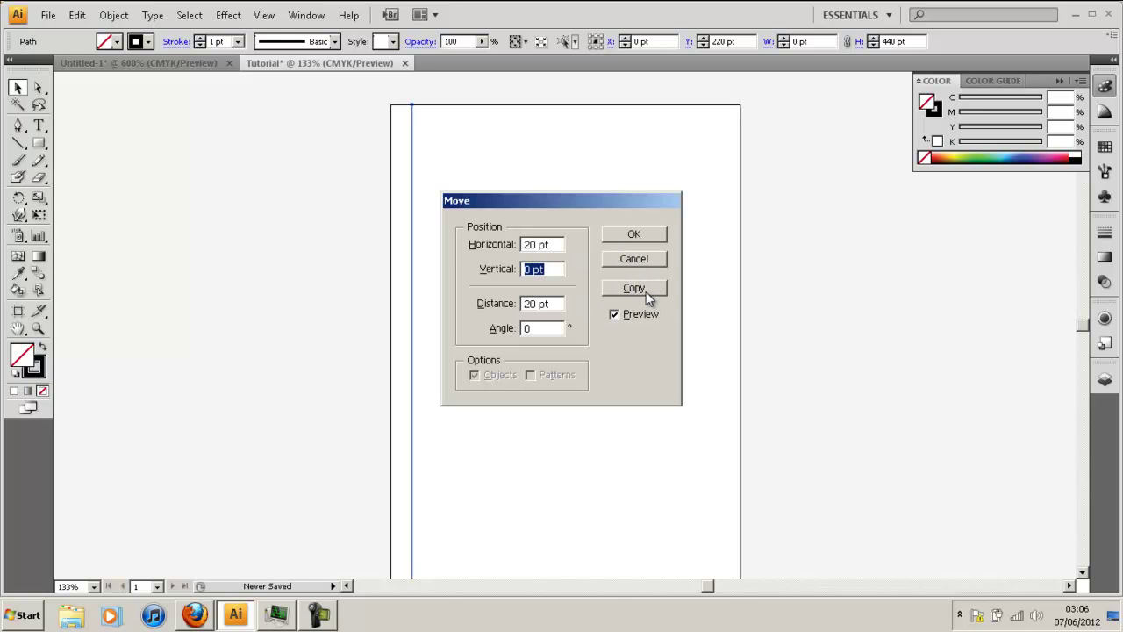
left_click(643, 287)
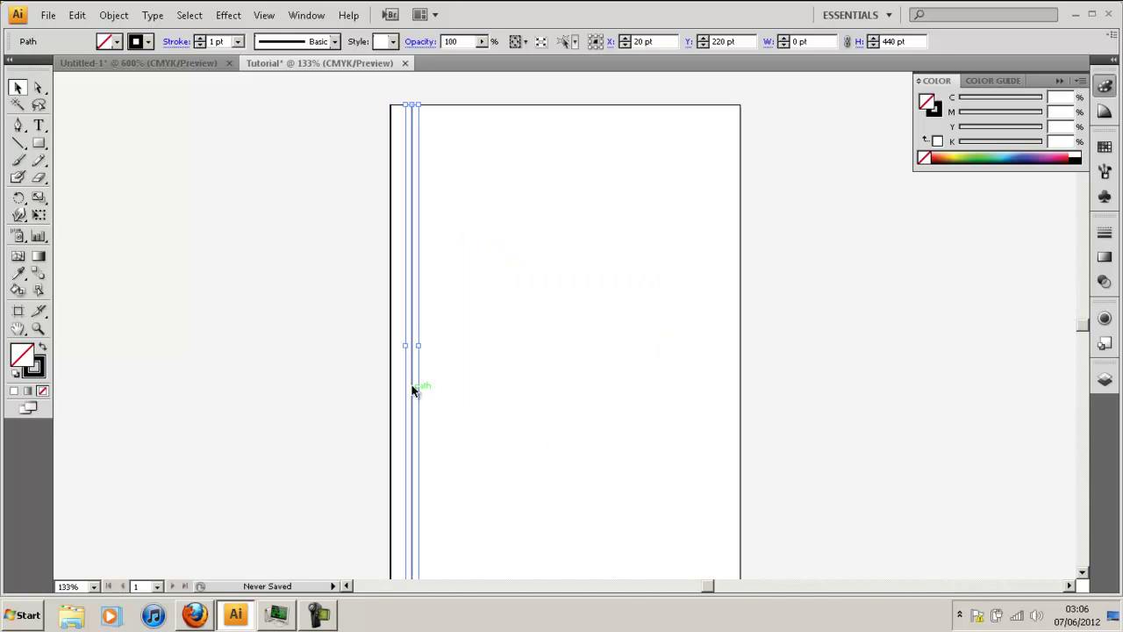
left_click(534, 230)
Repeat the 20 pt copy with Ctrl+D until lines reach the artboard's right edge.
key("ctrl+d")
key("ctrl+d")
key("ctrl+d")
key("ctrl+d")
key("ctrl+d")
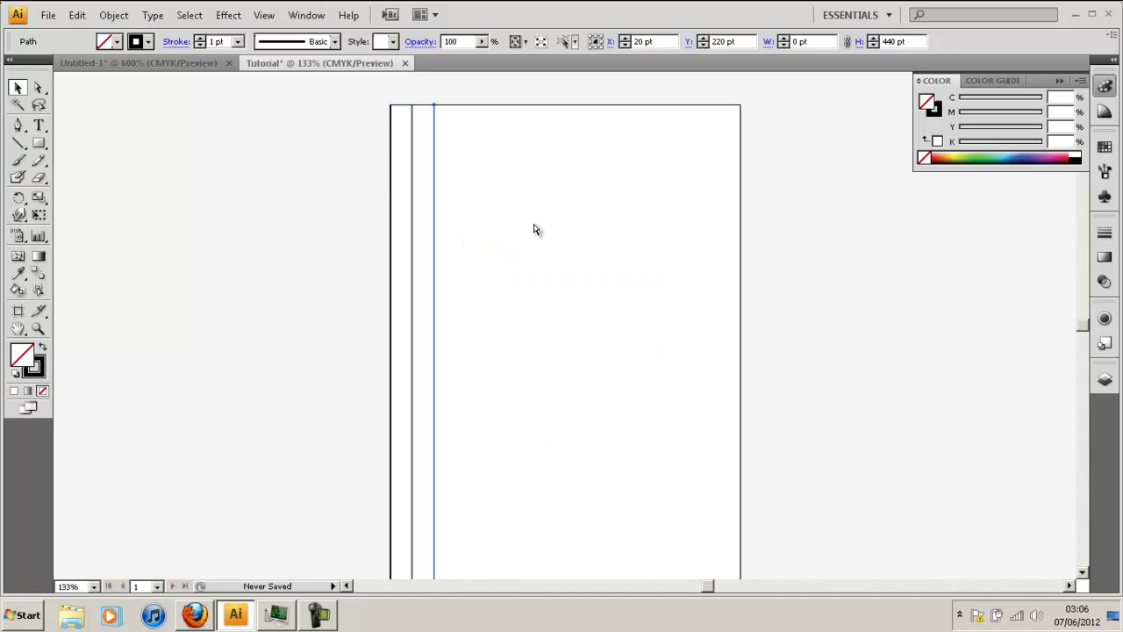
key("ctrl+d")
key("ctrl+d")
key("ctrl+d")
key("ctrl+d")
key("ctrl+d")
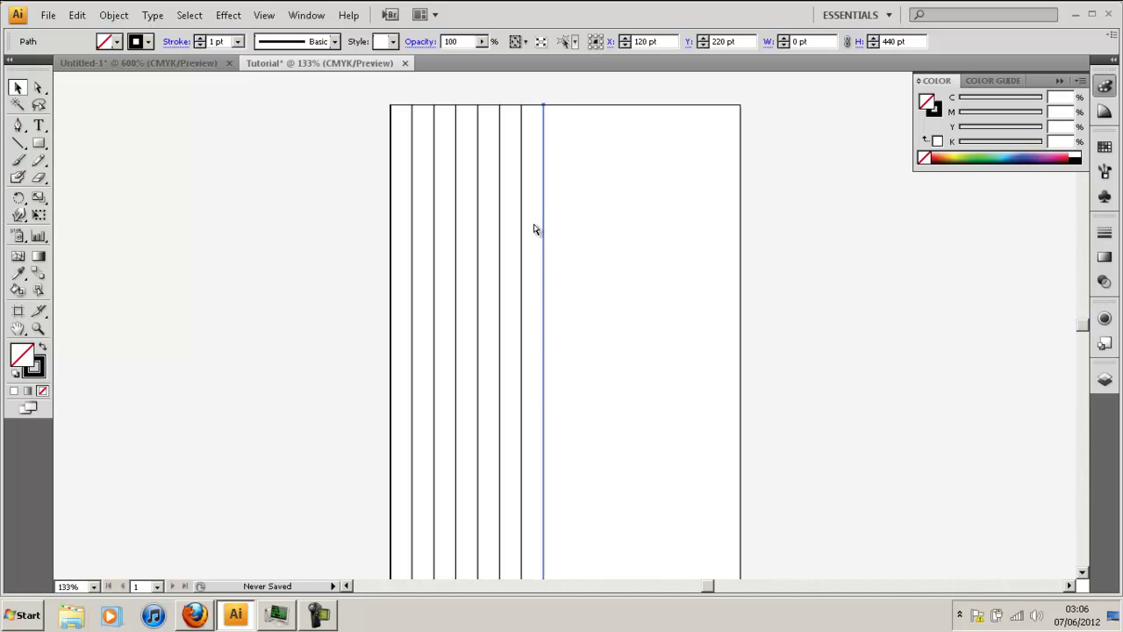
key("ctrl+d")
key("ctrl+d")
key("ctrl+d")
key("ctrl+d")
key("ctrl+d")
key("ctrl+d")
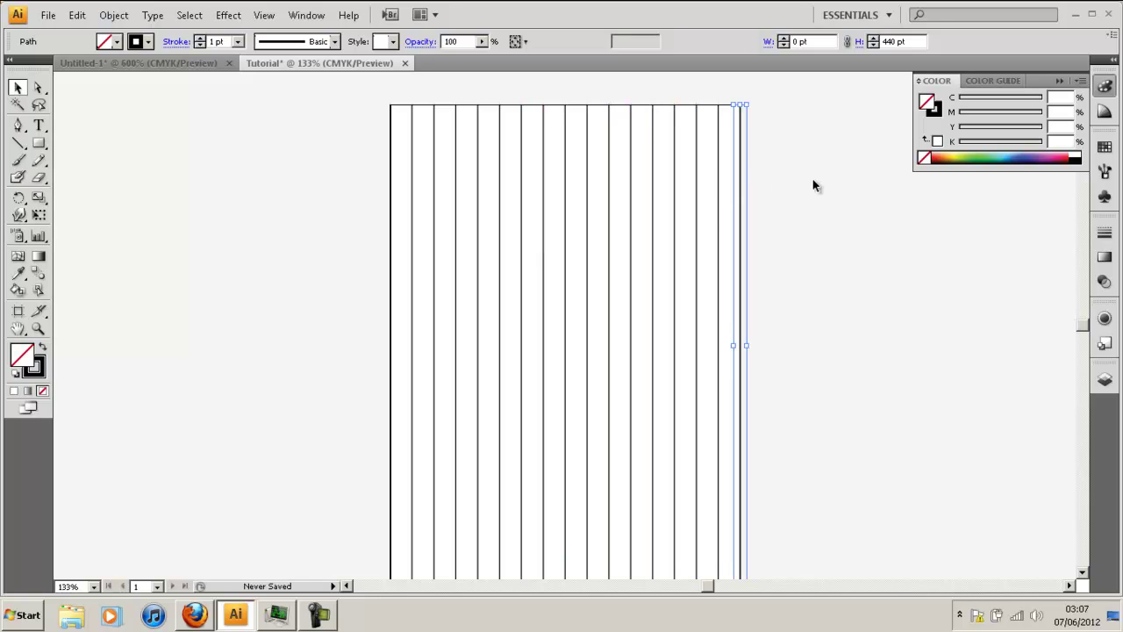
left_click(835, 266)
scroll(835, 266, "up", 2)
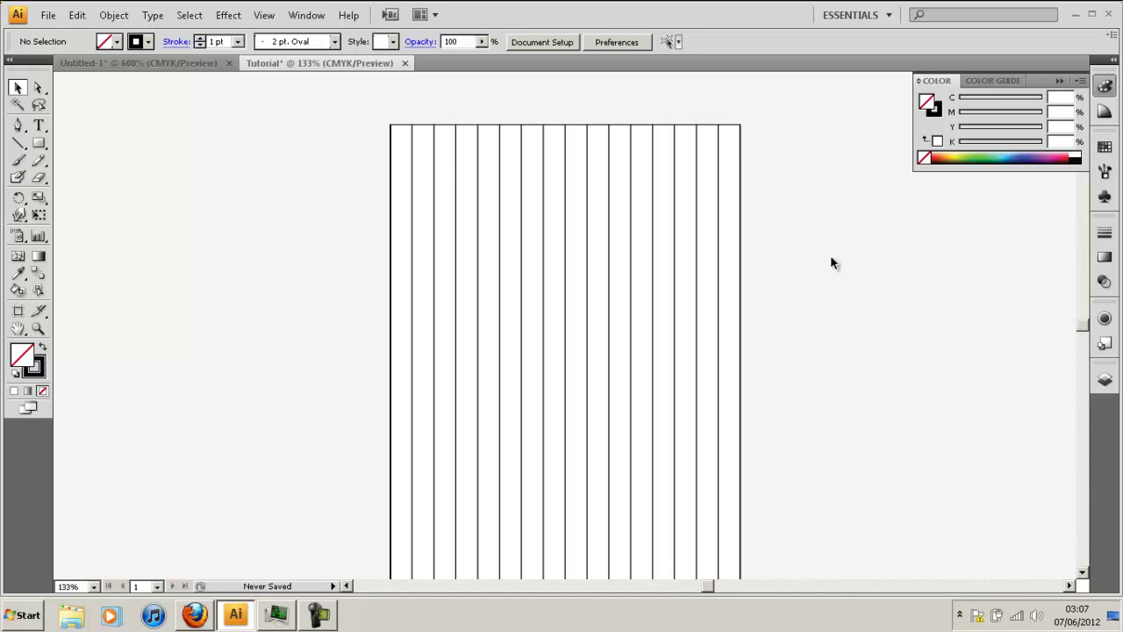
Draw a horizontal line along the artboard's top edge.
left_click(18, 143)
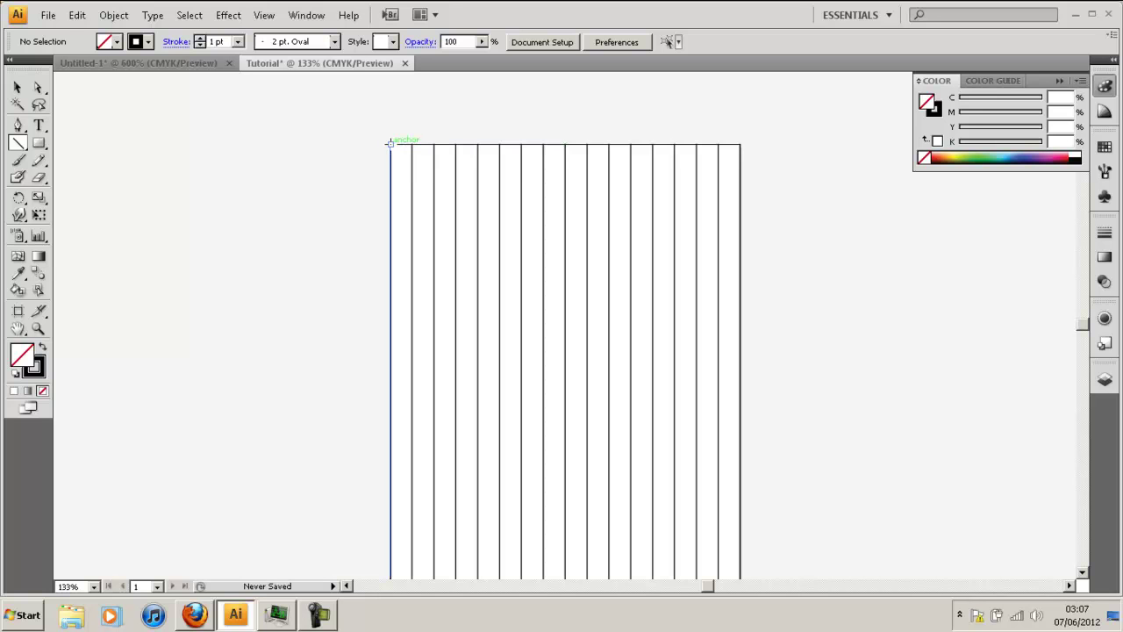
left_click_drag(391, 143, 741, 144)
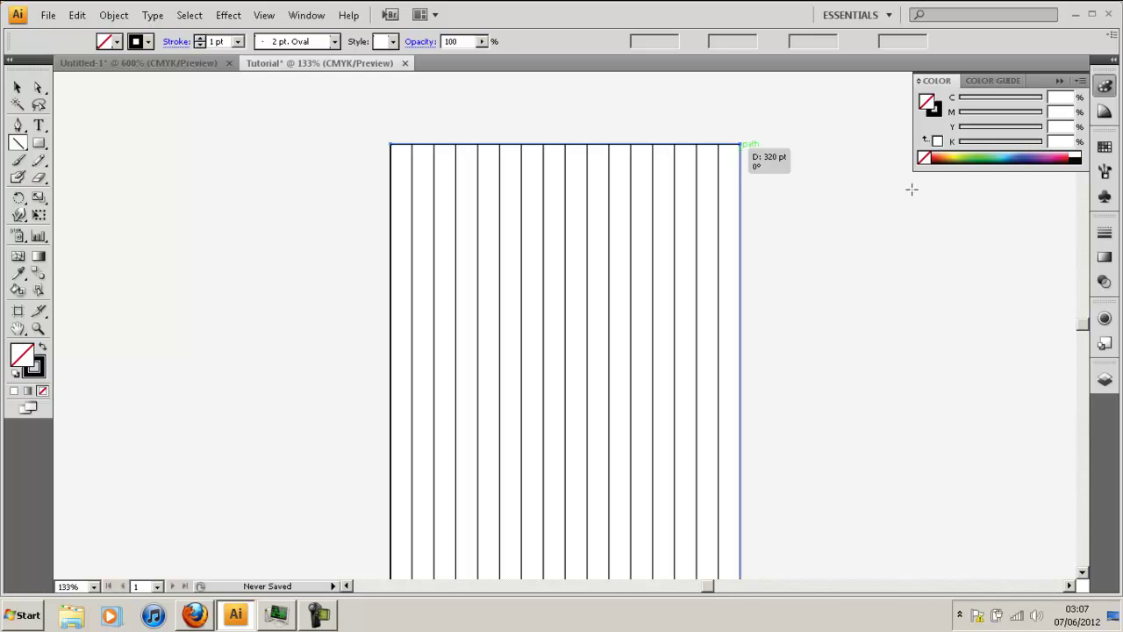
left_click(17, 88)
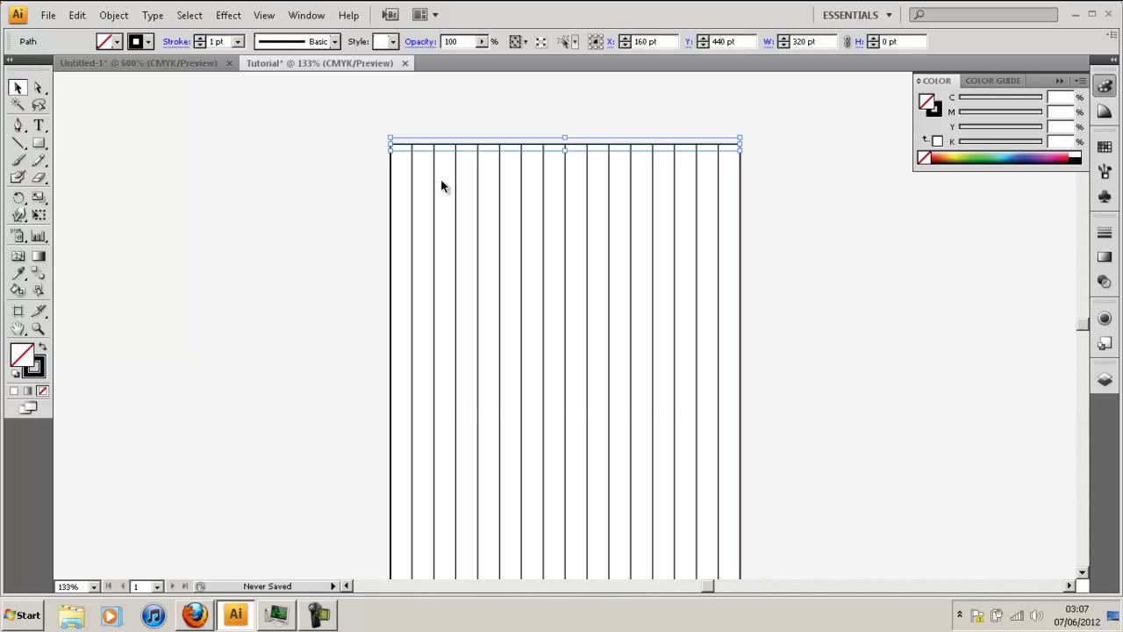
Copy the top line 20 pt down with Move set to Horizontal 0, Vertical -20 pt.
key("Return")
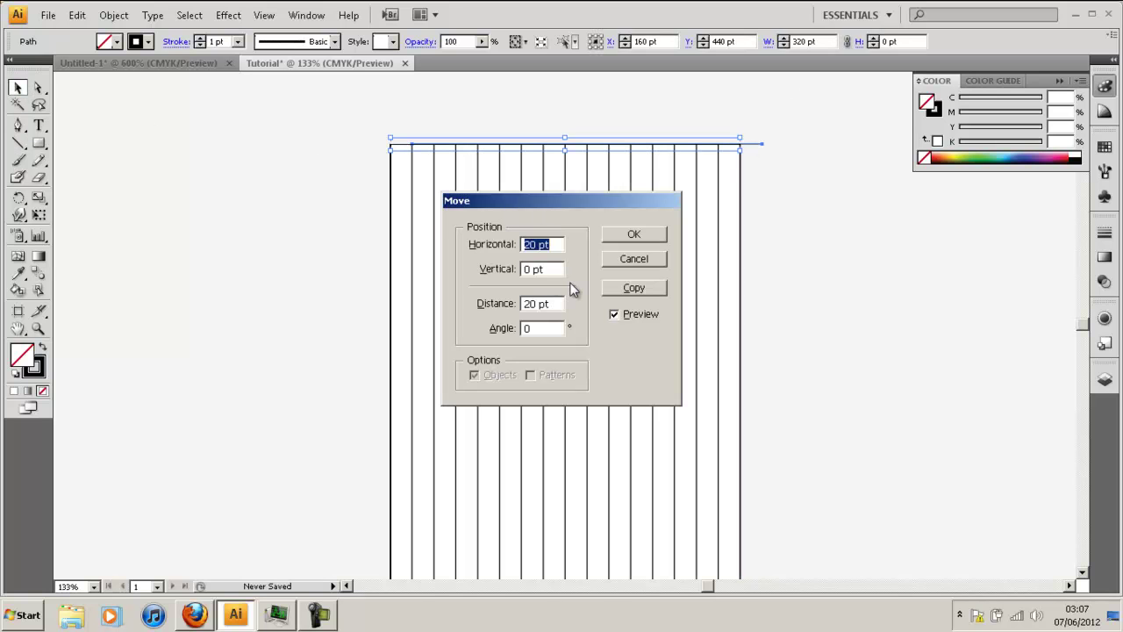
type("-20")
key("Tab")
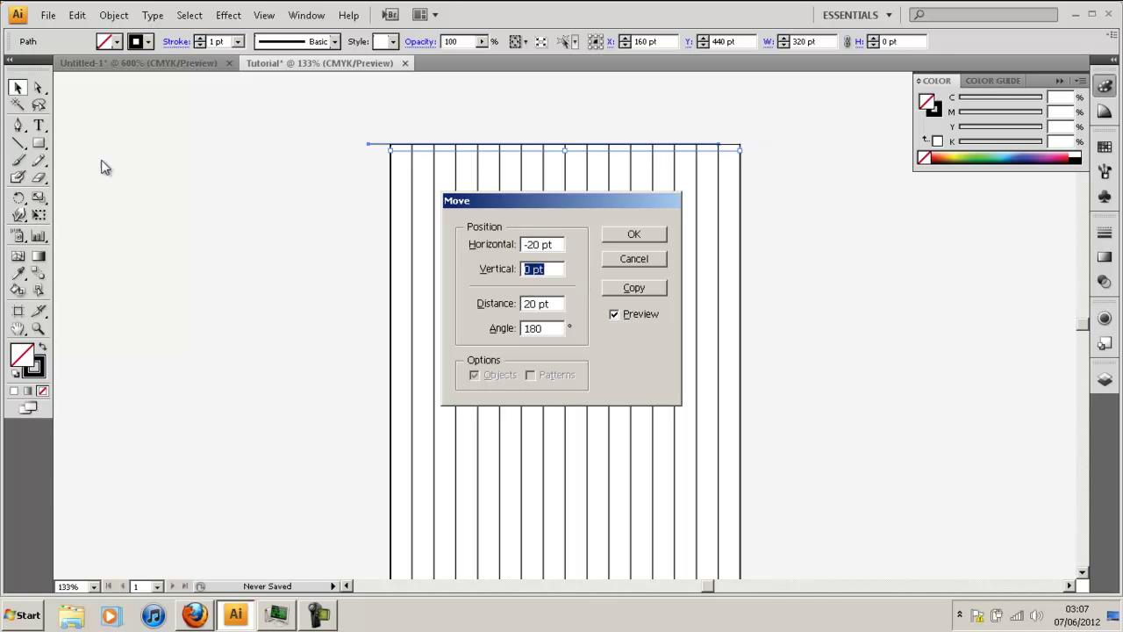
left_click(562, 244)
type("0")
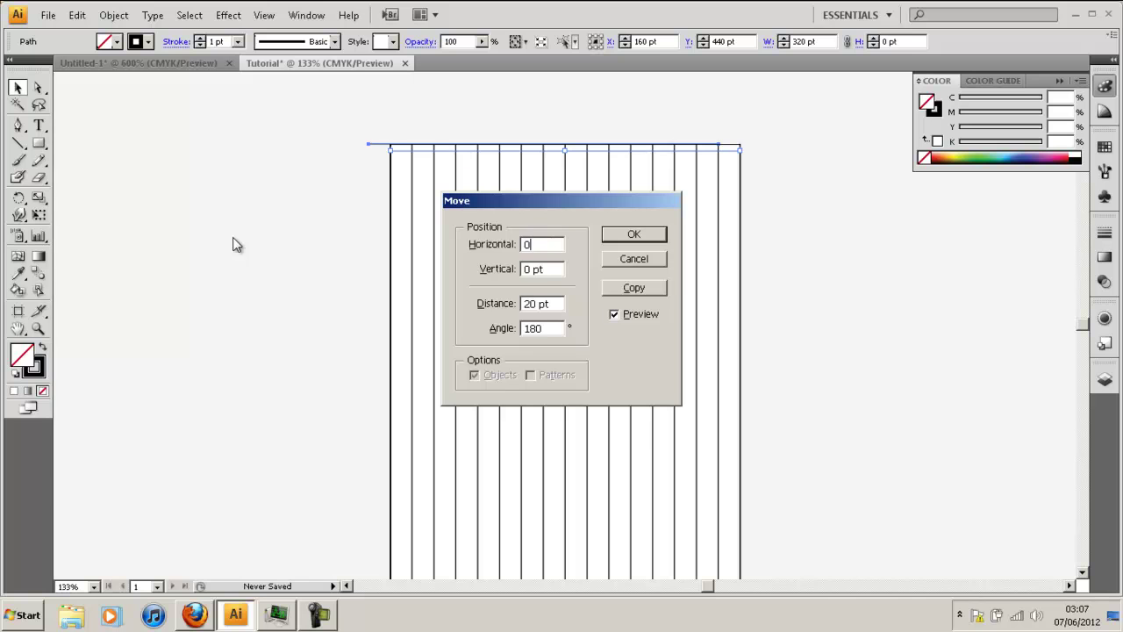
key("Tab")
type("-20")
key("Tab")
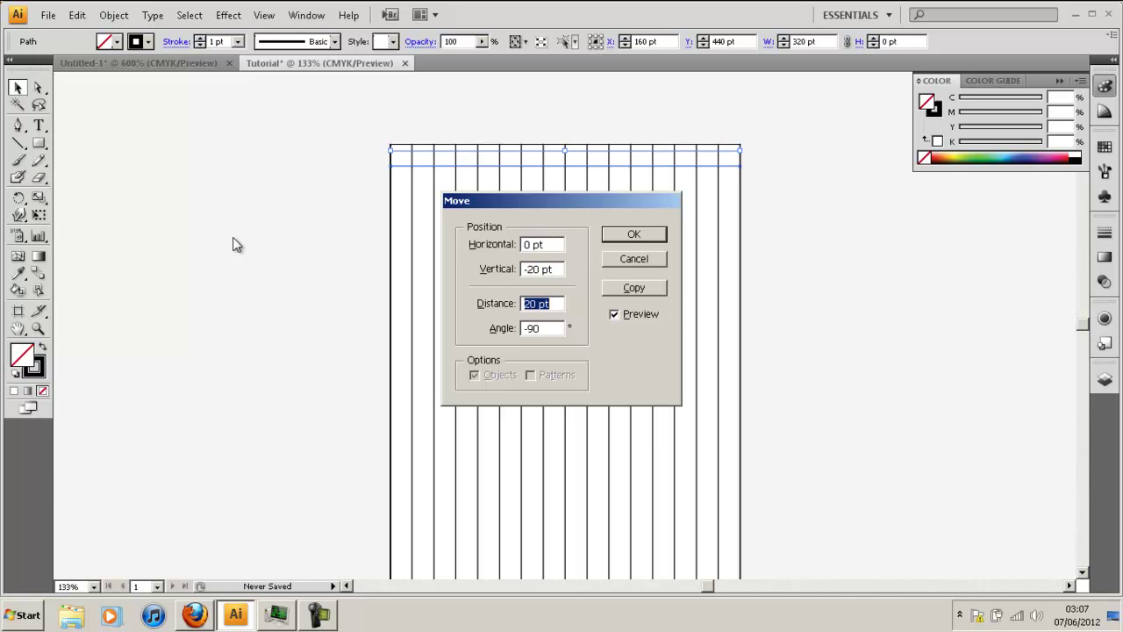
left_click(647, 287)
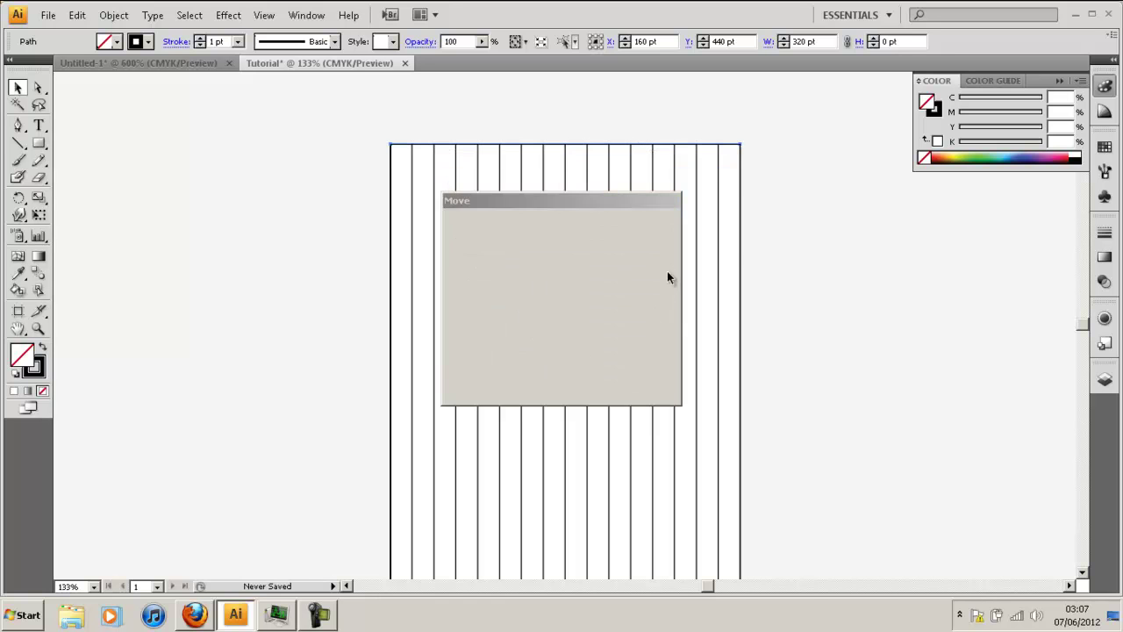
Repeat the downward copy to the artboard bottom, removing the extra line, then deselect.
key("ctrl+d")
key("ctrl+d")
key("ctrl+d")
key("ctrl+d")
key("ctrl+d")
key("ctrl+d")
key("ctrl+d")
key("ctrl+d")
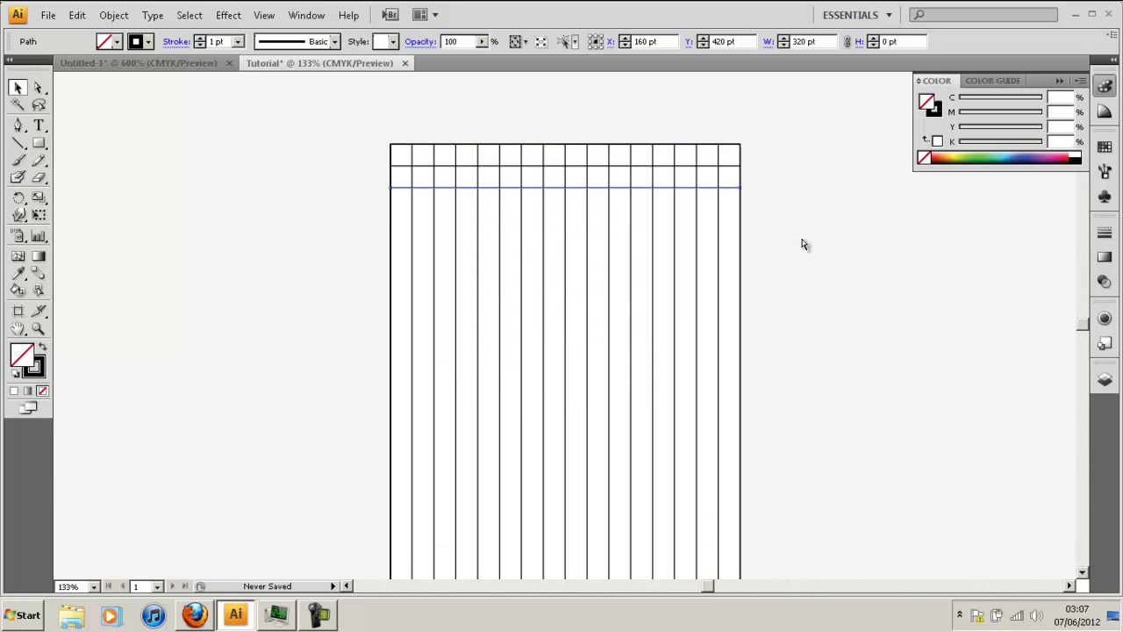
key("ctrl+d")
key("ctrl+d")
key("ctrl+d")
key("ctrl+d")
key("ctrl+d")
key("ctrl+d")
key("ctrl+d")
key("ctrl+d")
key("ctrl+d")
key("ctrl+d")
key("ctrl+d")
key("ctrl+d")
key("ctrl+d")
key("ctrl+d")
key("ctrl+d")
key("ctrl+d")
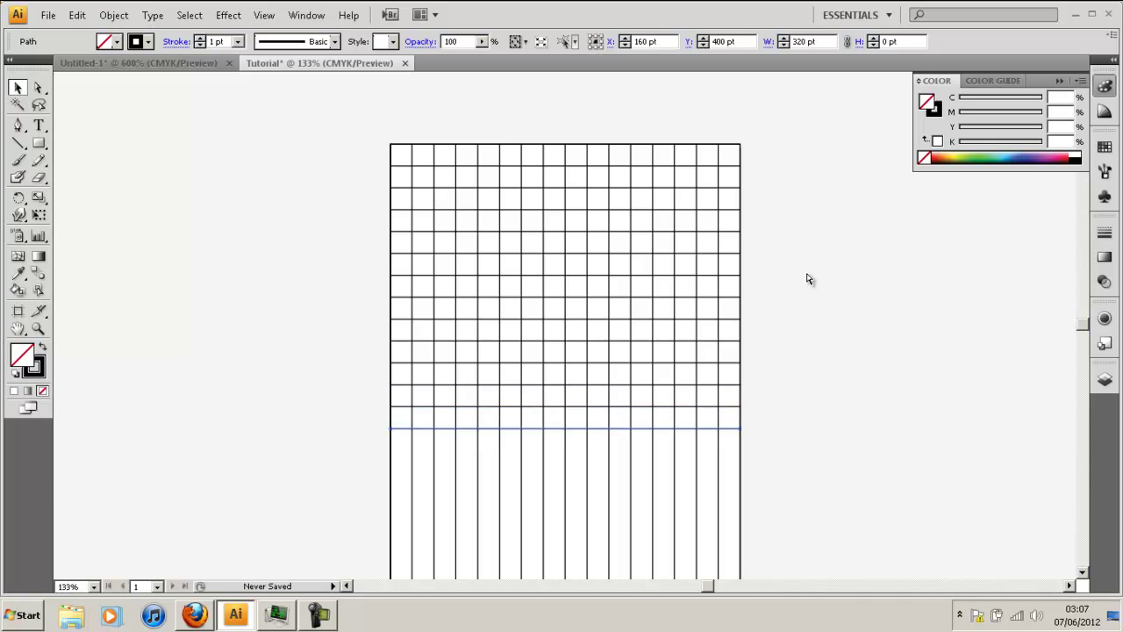
scroll(828, 283, "down", 5)
key("ctrl+d")
key("ctrl+d")
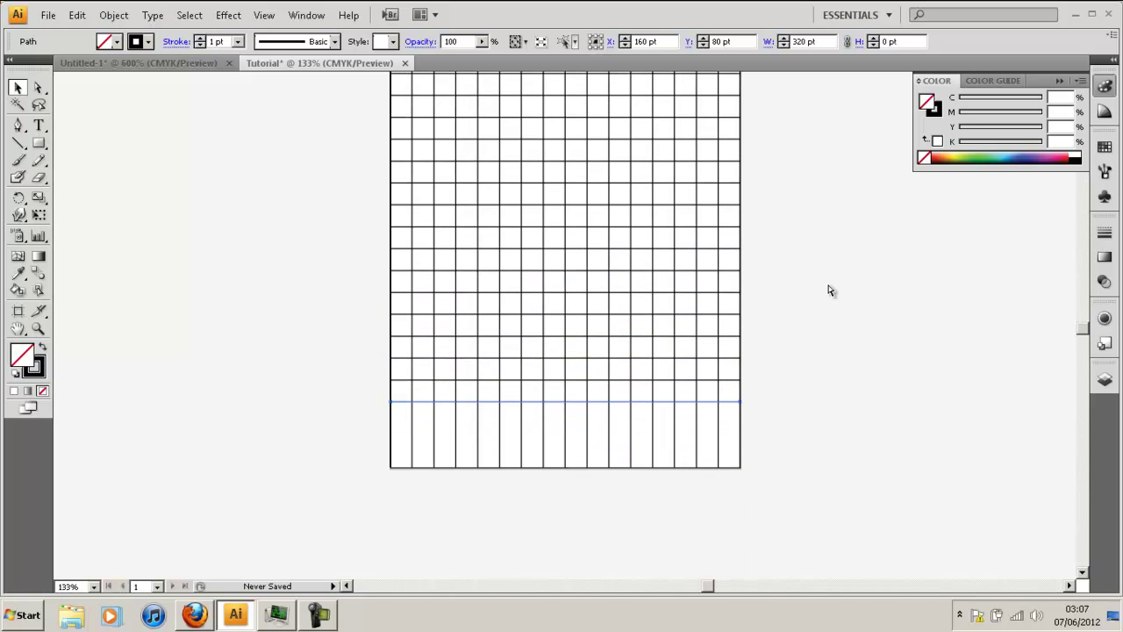
key("ctrl+z")
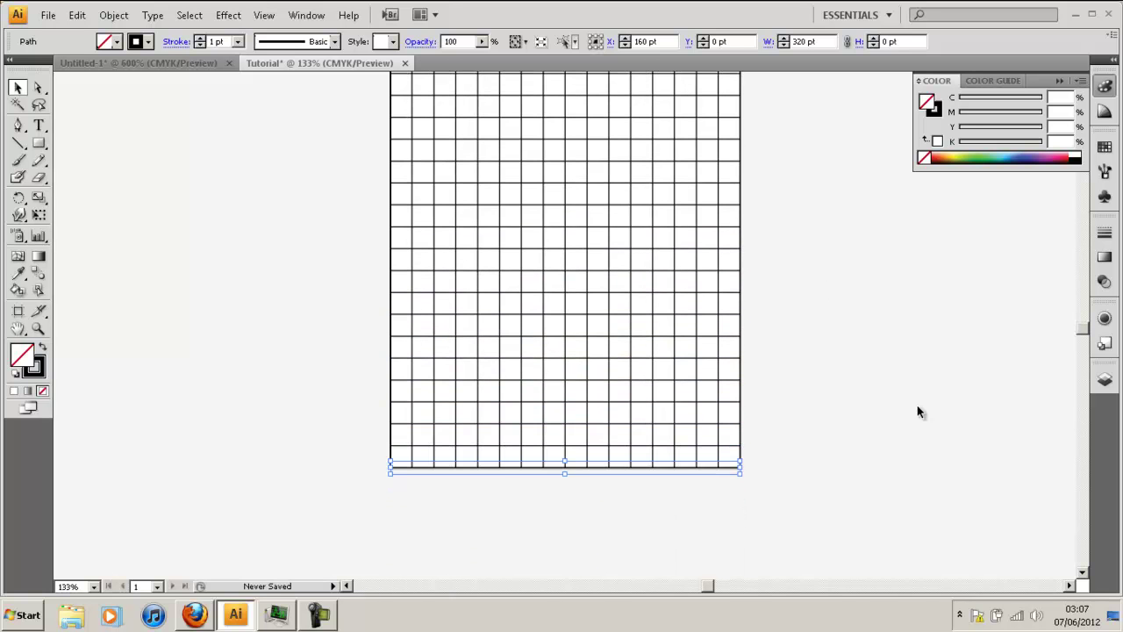
left_click(794, 293)
scroll(795, 293, "up", 5)
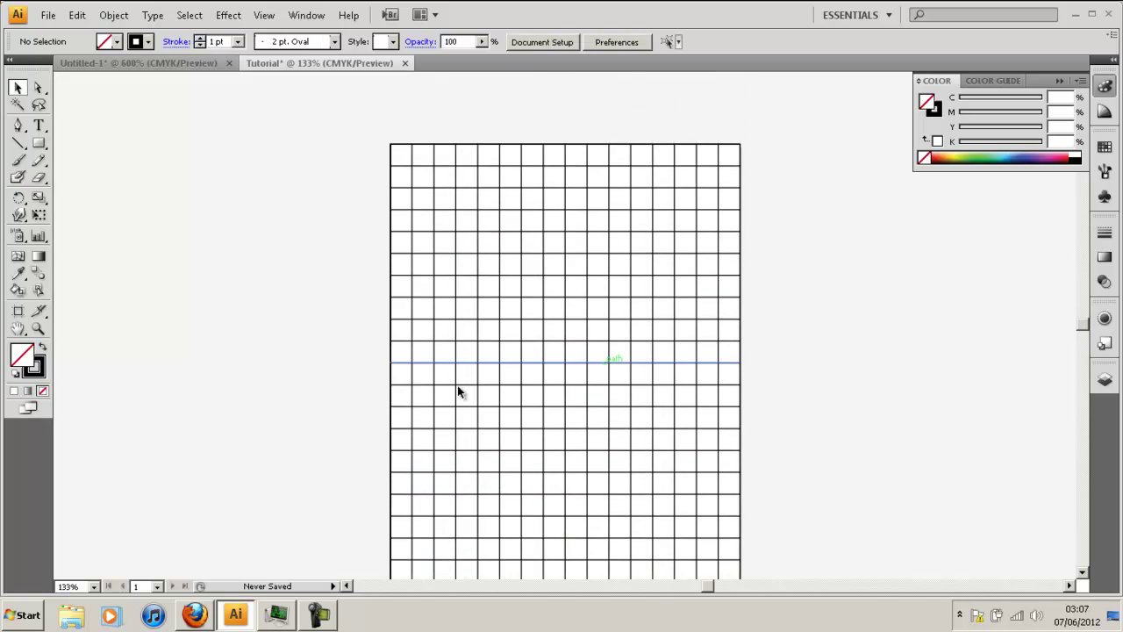
Draw a long 45° diagonal line, about 2078 pt in extent, across the canvas past the grid.
scroll(337, 210, "down", 1)
scroll(334, 214, "down", 1)
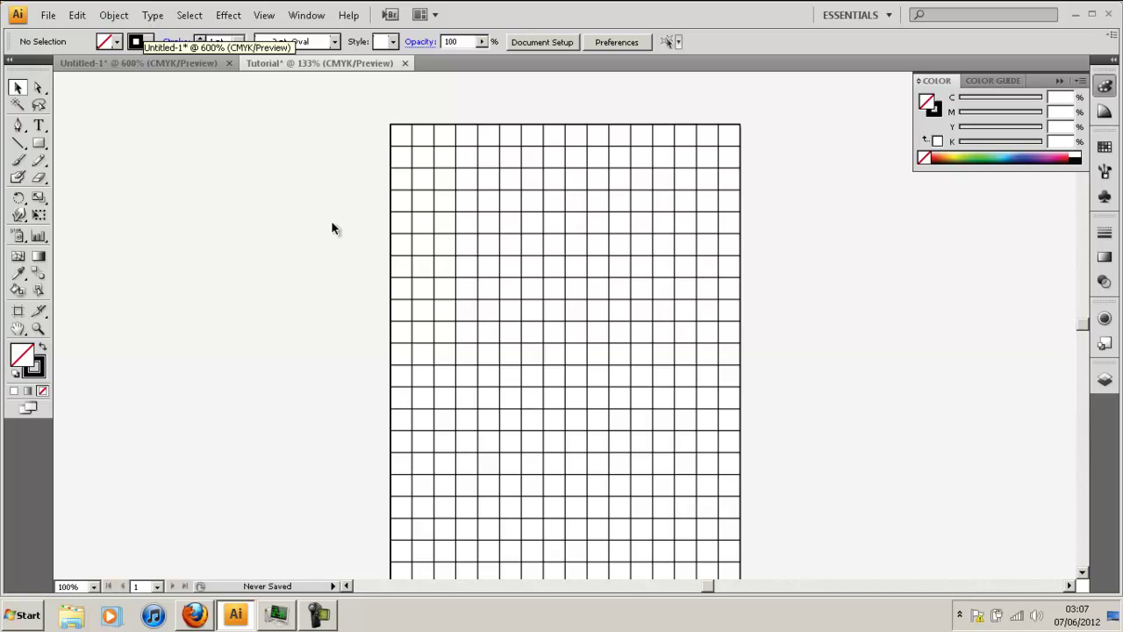
scroll(434, 350, "down", 2)
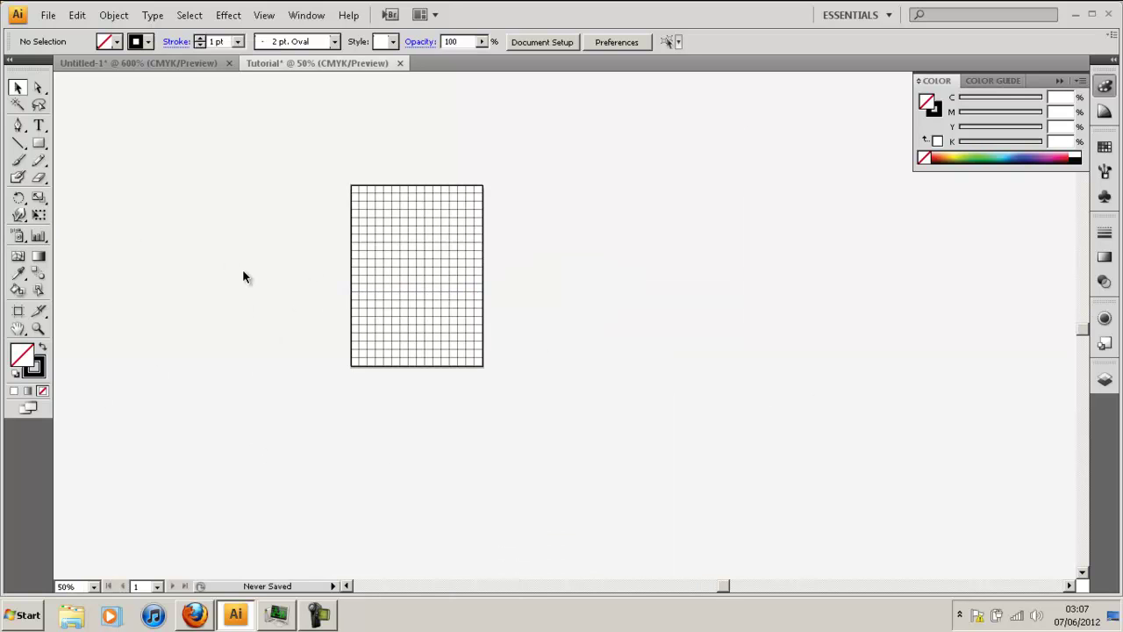
scroll(262, 252, "down", 1)
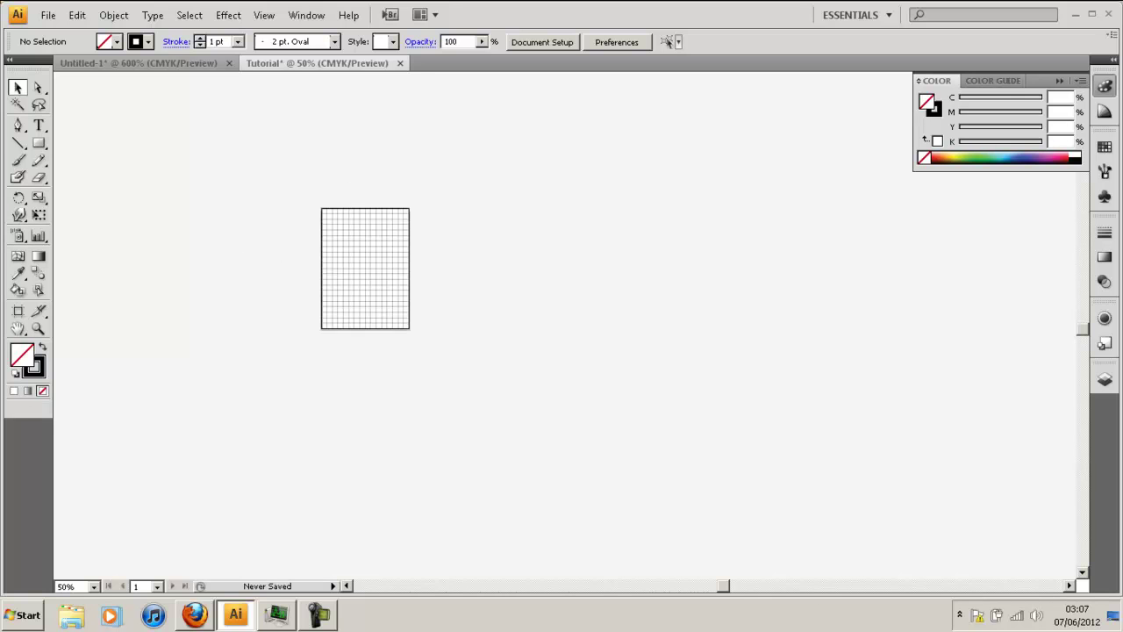
left_click_drag(742, 587, 715, 592)
scroll(173, 343, "up", 2)
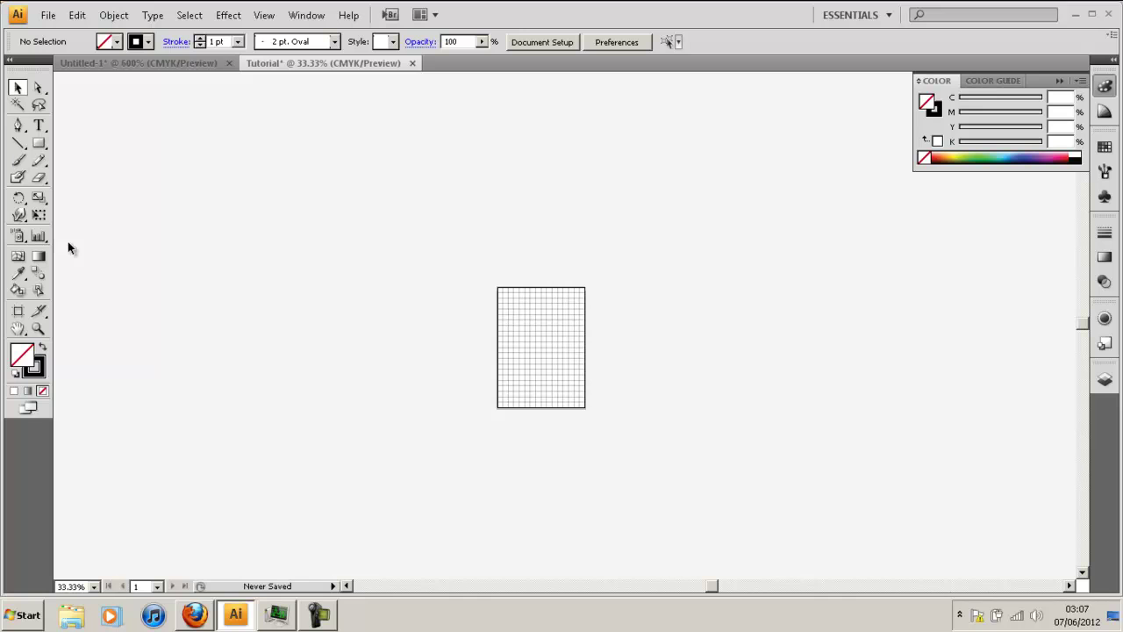
left_click(15, 146)
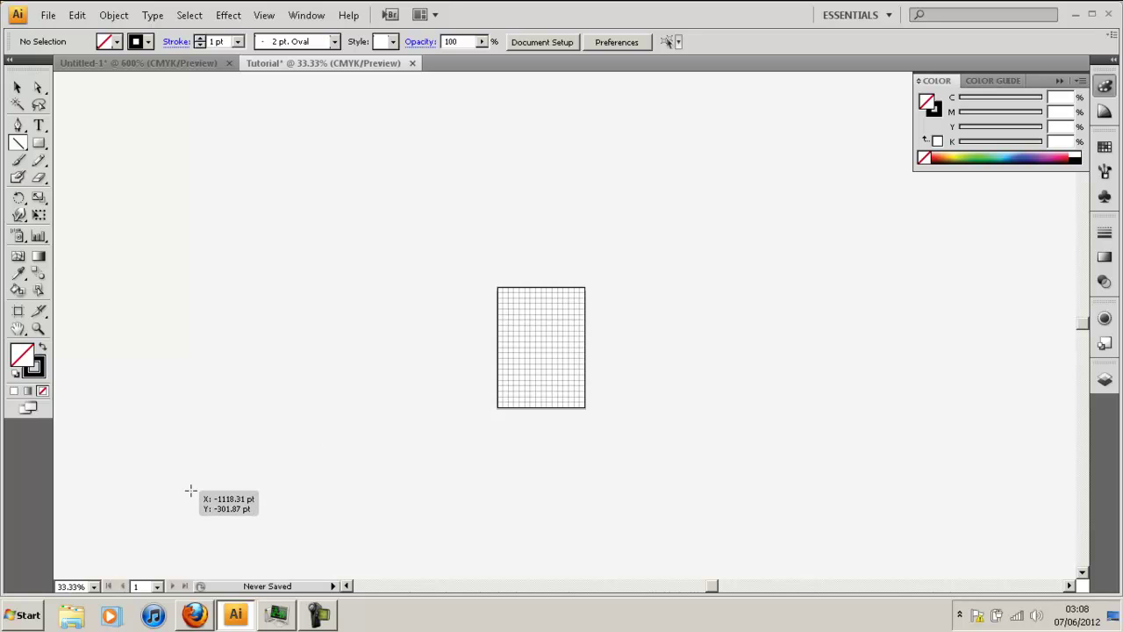
scroll(185, 479, "down", 2)
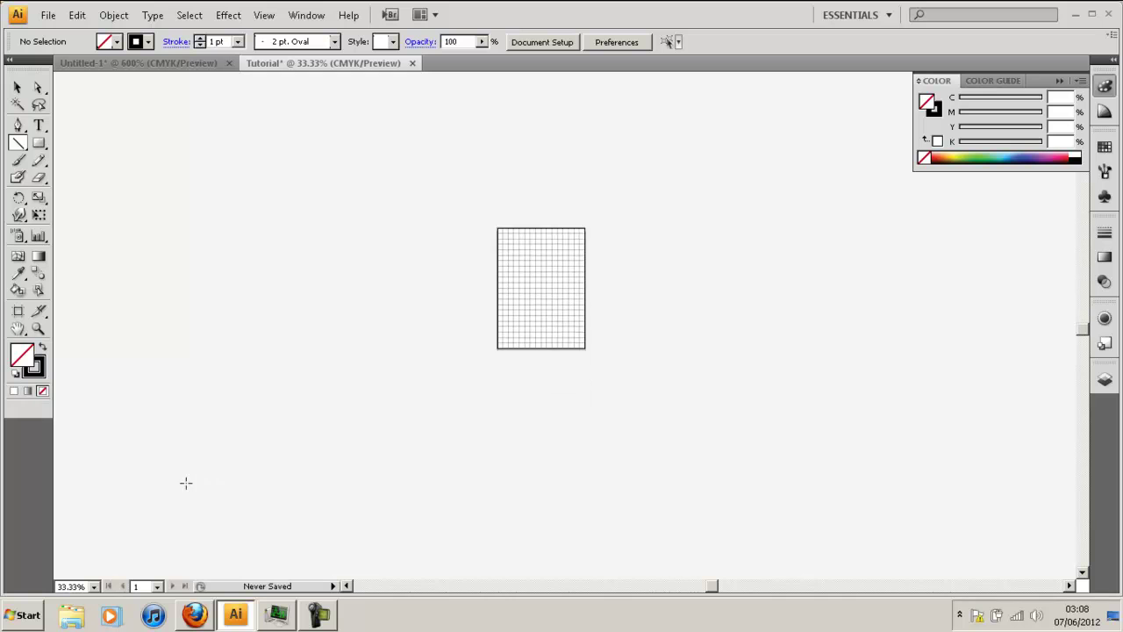
scroll(224, 439, "up", 1)
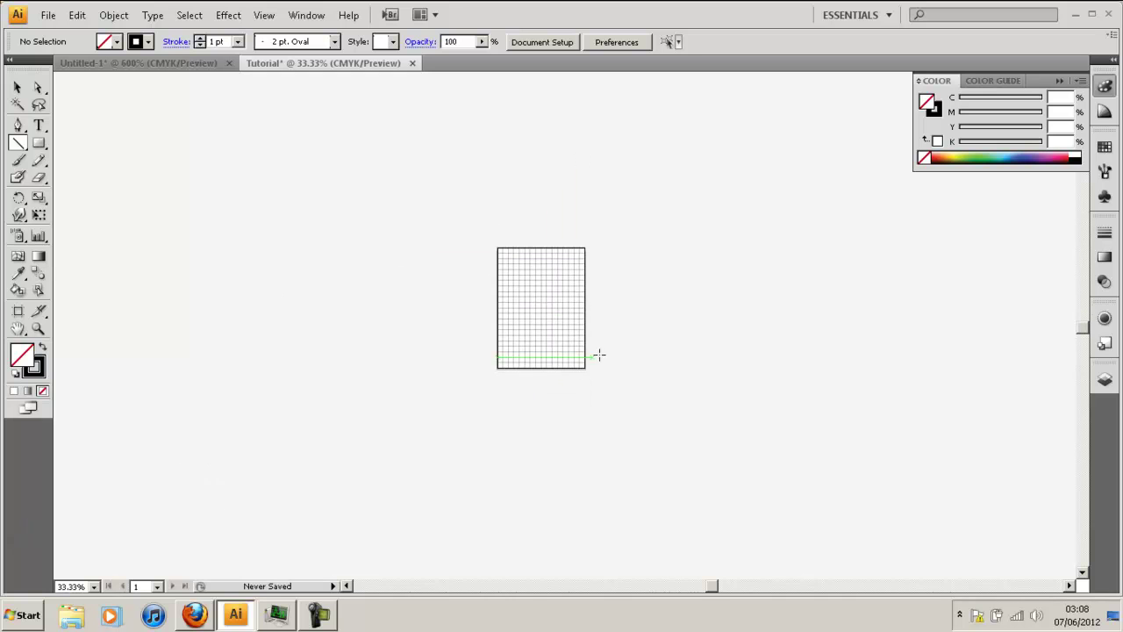
scroll(352, 348, "down", 2)
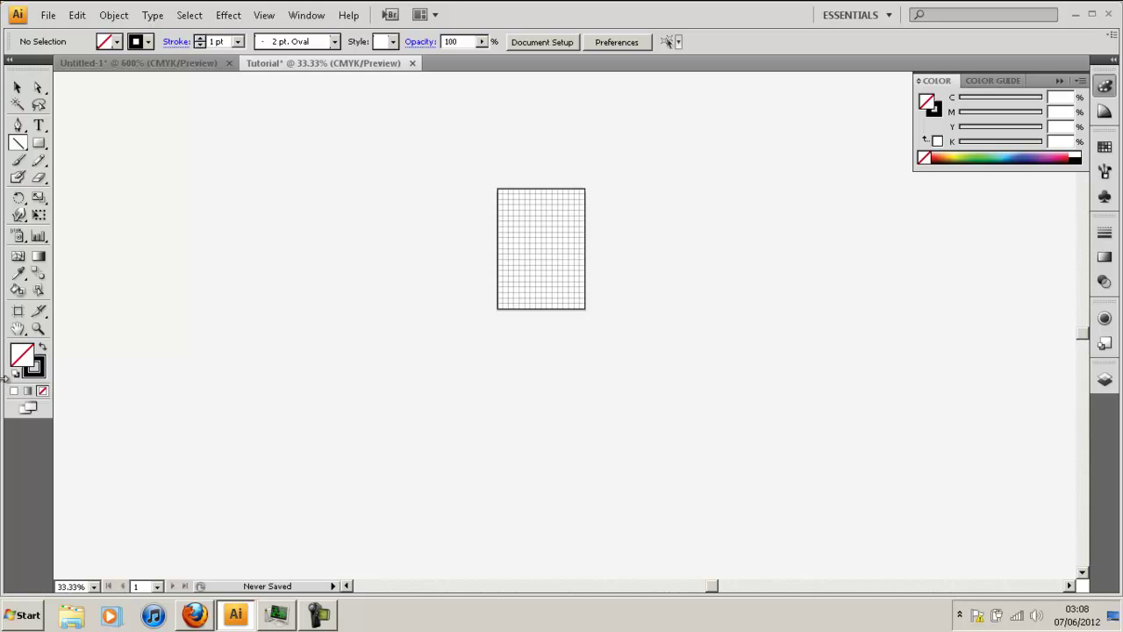
scroll(614, 228, "up", 5)
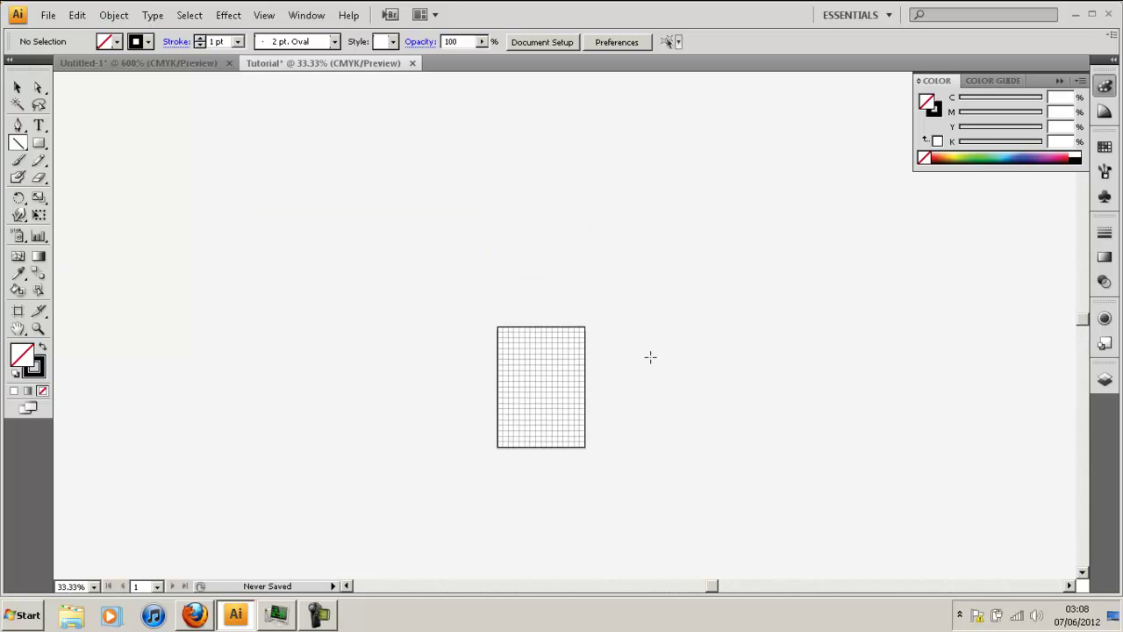
scroll(731, 290, "down", 1)
scroll(732, 290, "down", 1)
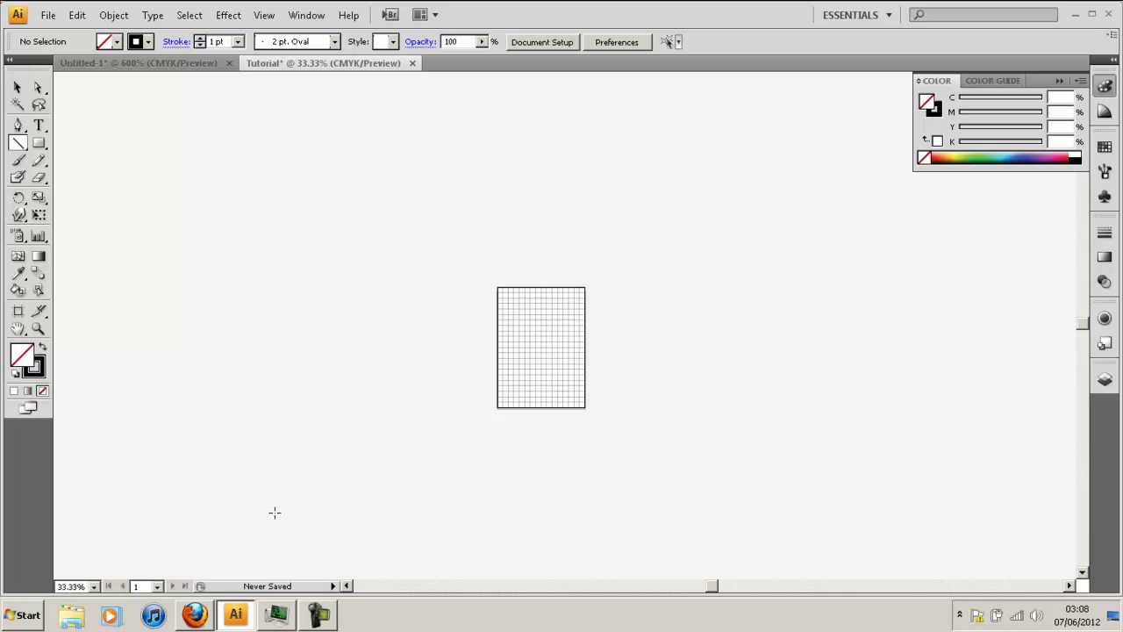
scroll(233, 497, "down", 2)
scroll(234, 498, "down", 1)
scroll(218, 469, "down", 1)
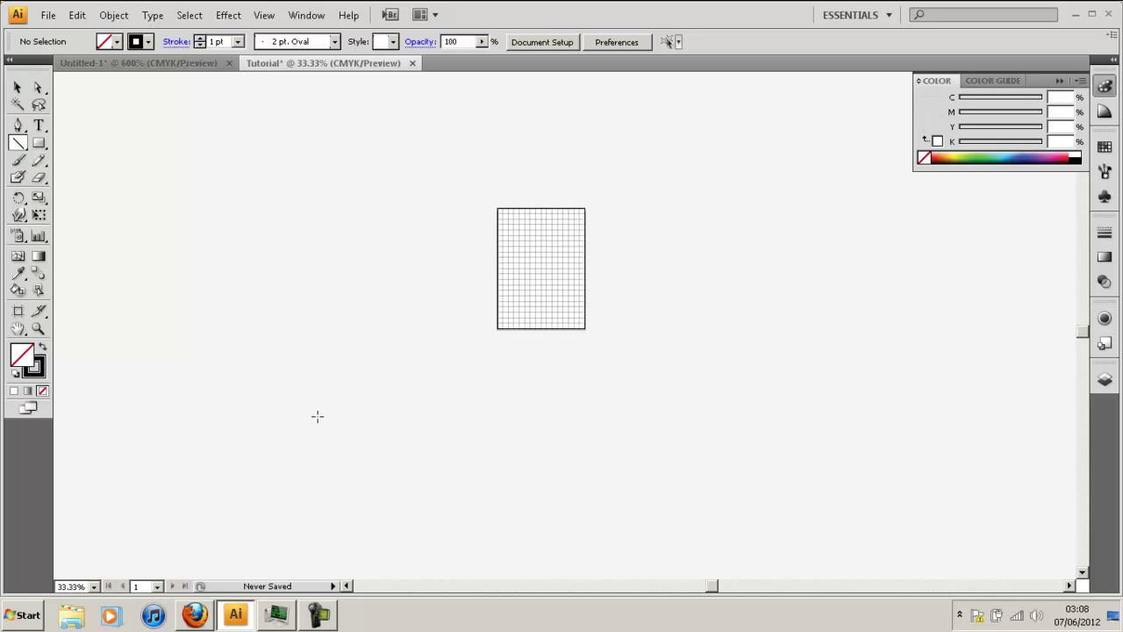
scroll(337, 372, "down", 1)
scroll(255, 468, "down", 1)
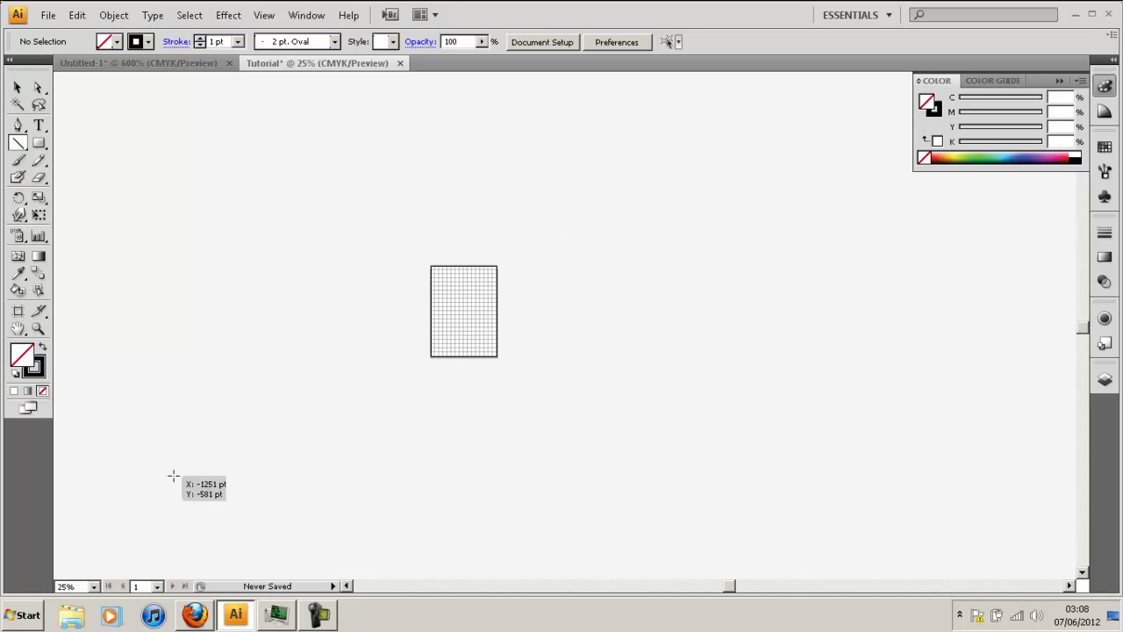
left_click_drag(147, 507, 607, 114)
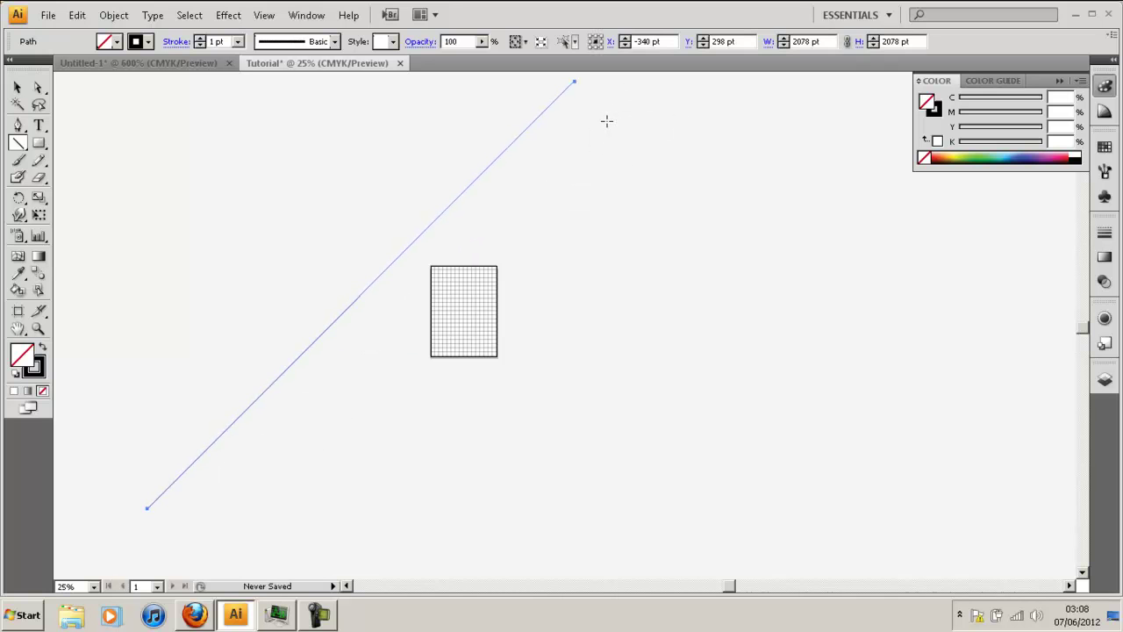
left_click(17, 88)
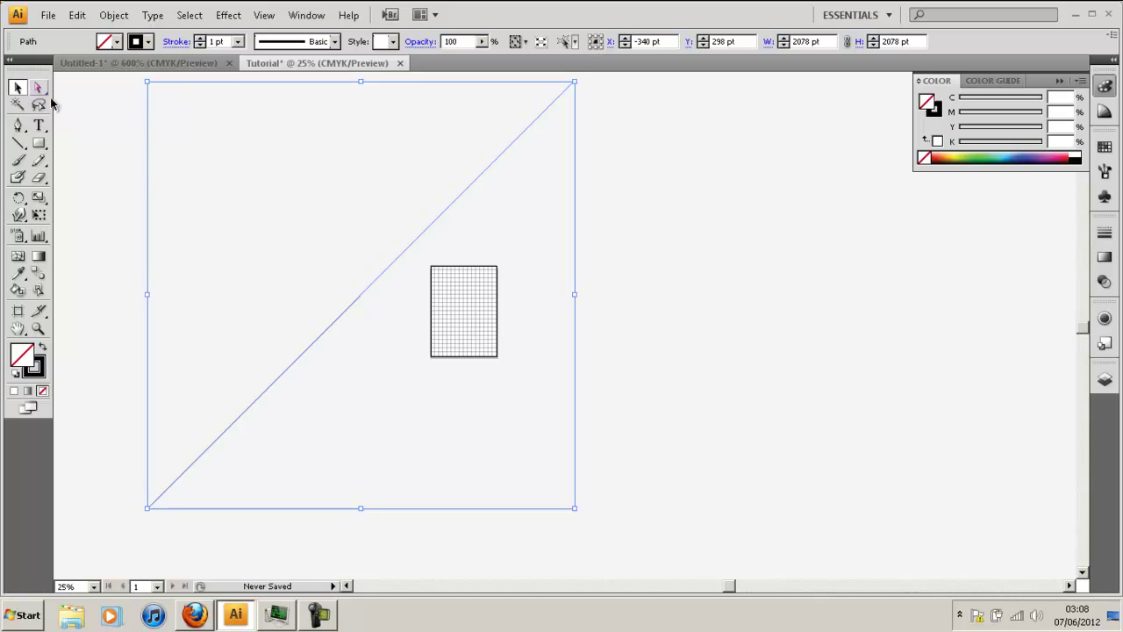
Drag the diagonal line down and right onto the grid.
left_click(669, 238)
scroll(498, 246, "up", 2)
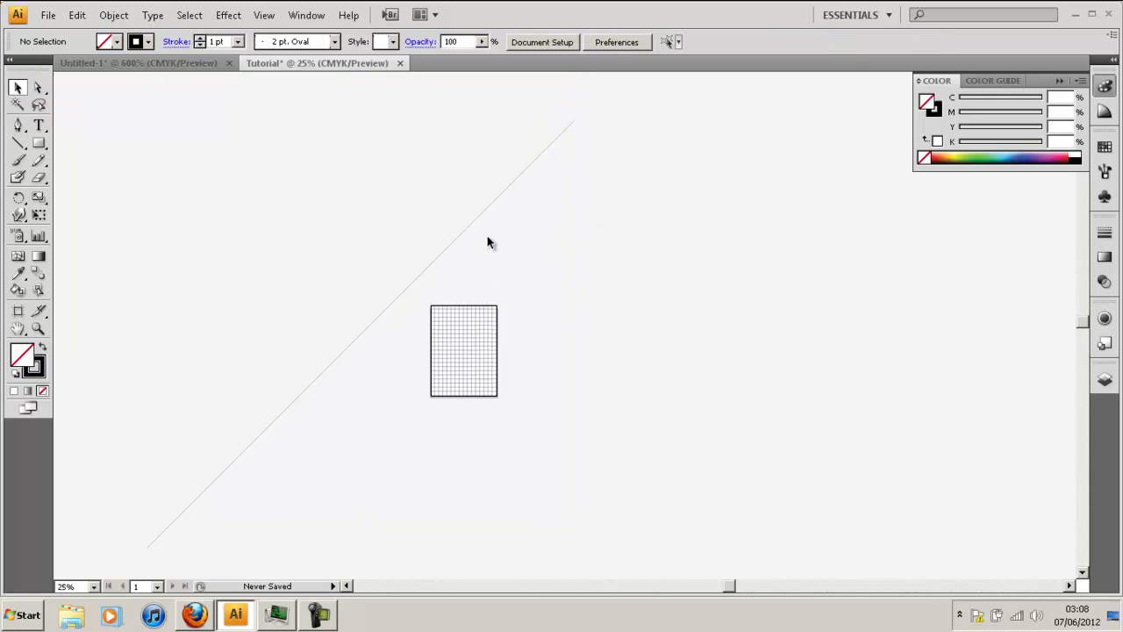
left_click(464, 233)
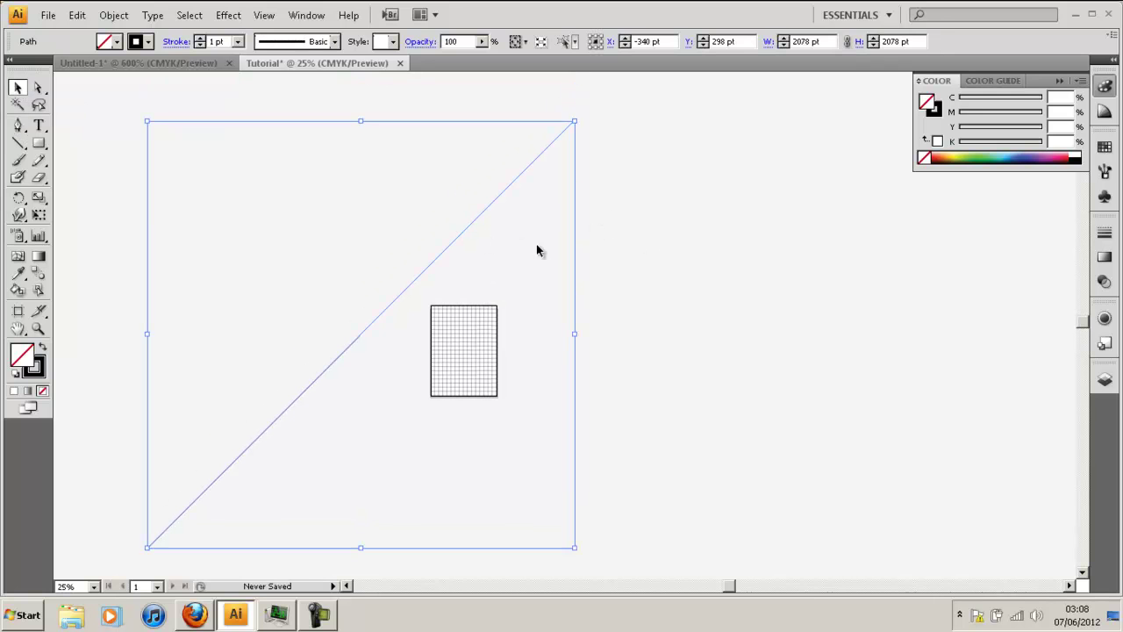
left_click(684, 308)
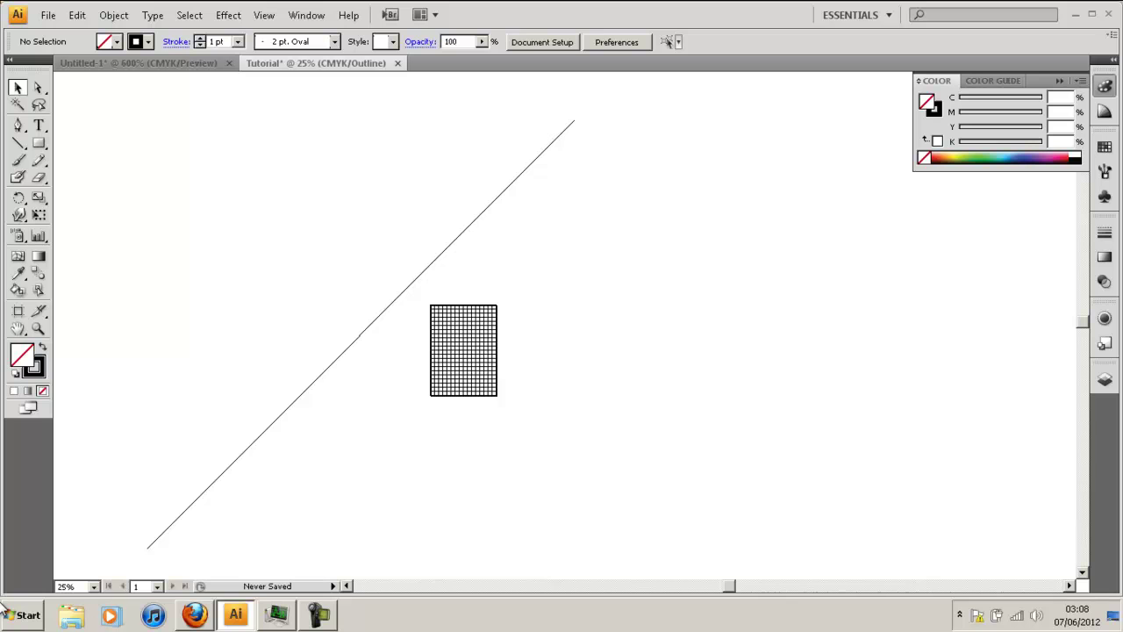
scroll(385, 386, "up", 6)
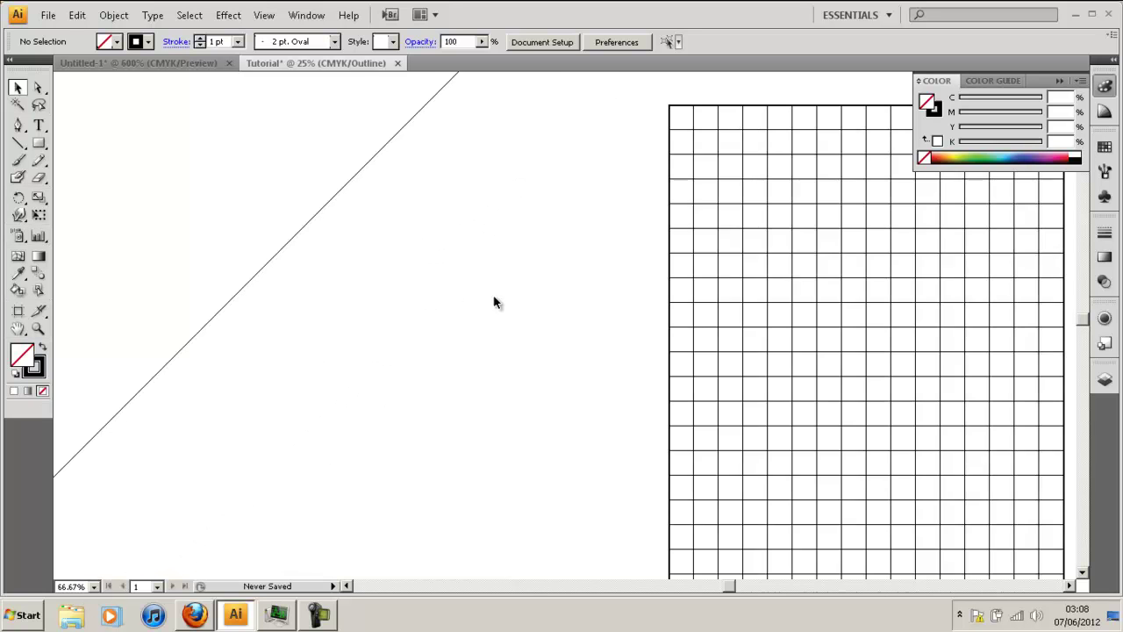
scroll(658, 257, "down", 2)
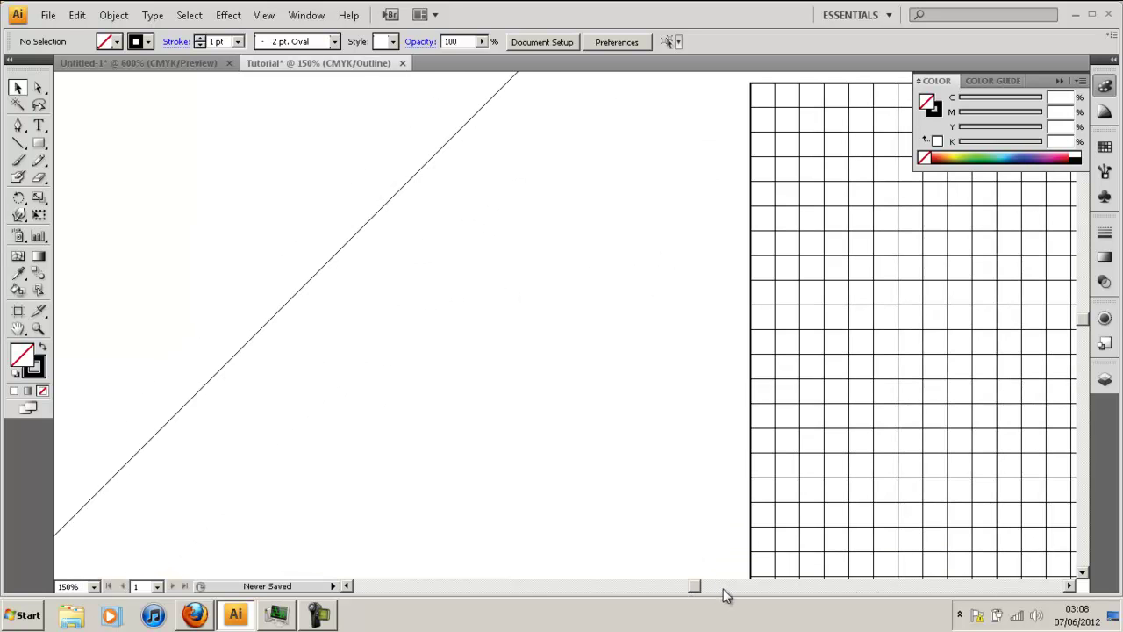
scroll(699, 592, "right", 2)
scroll(571, 321, "up", 4)
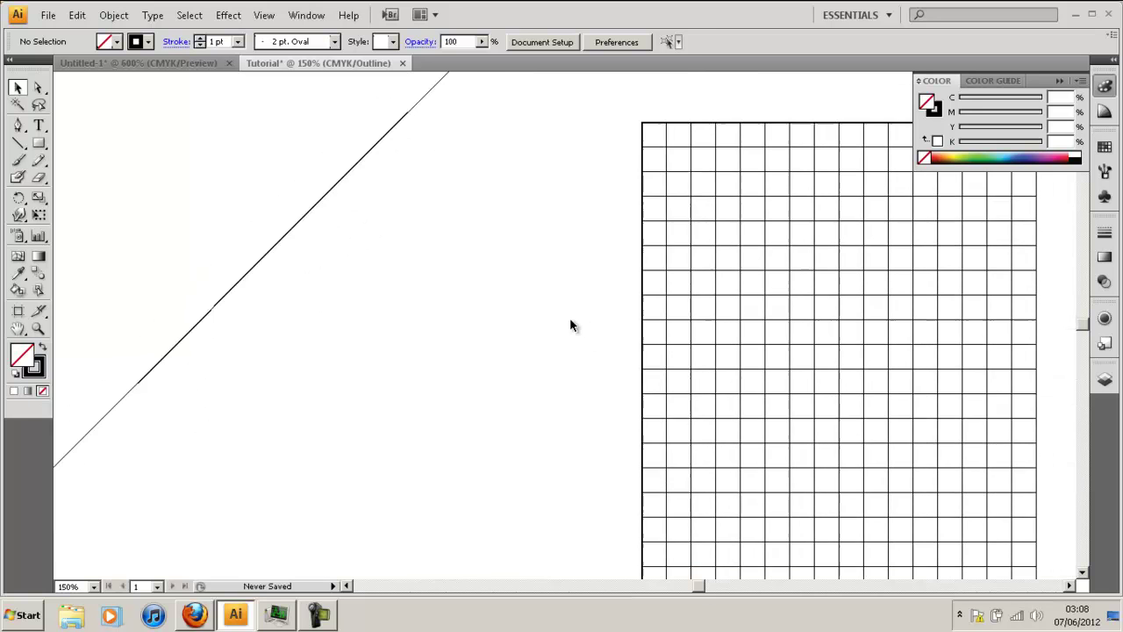
scroll(702, 591, "right", 2)
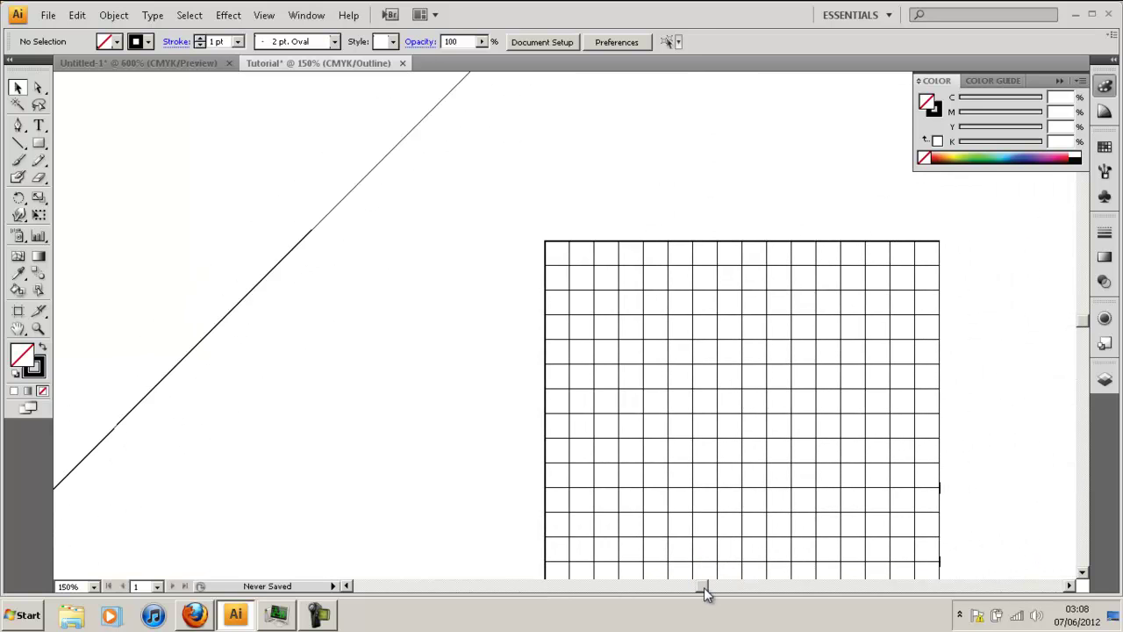
scroll(358, 313, "up", 3)
left_click_drag(373, 273, 589, 301)
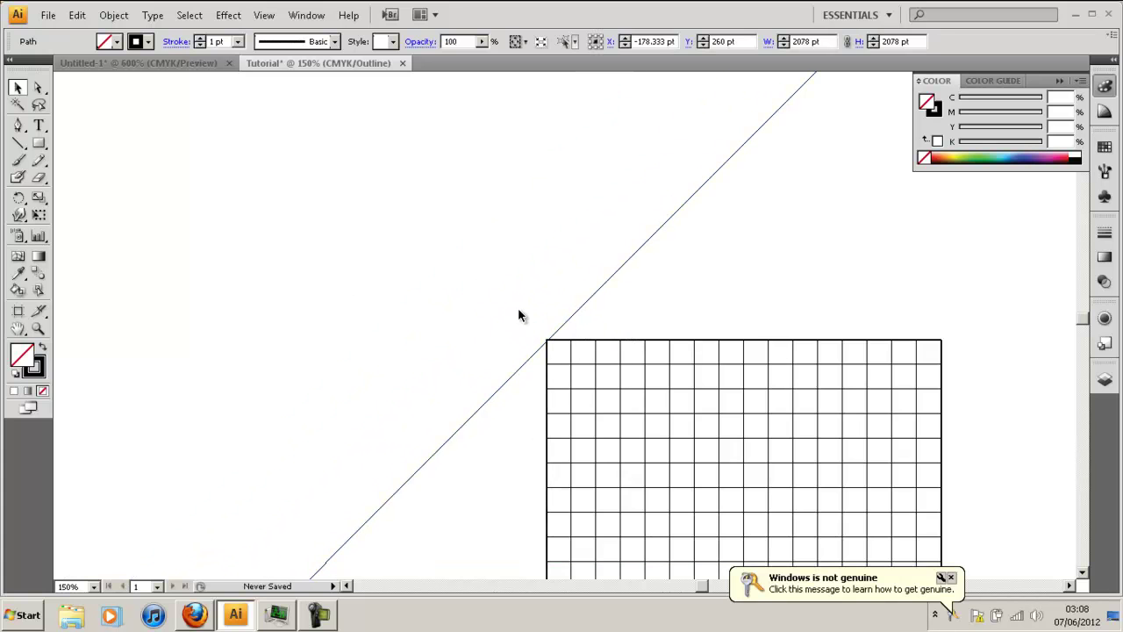
Fine-tune the diagonal so it passes through the grid's top-left corner, then deselect.
scroll(518, 318, "up", 3)
scroll(570, 350, "down", 1)
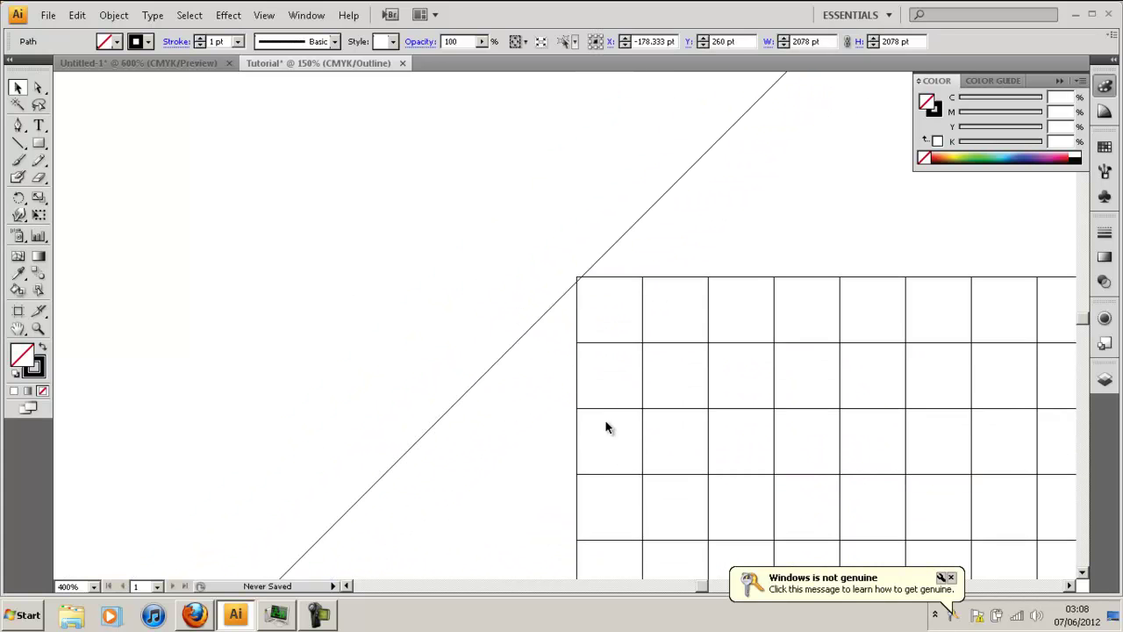
scroll(604, 426, "up", 3)
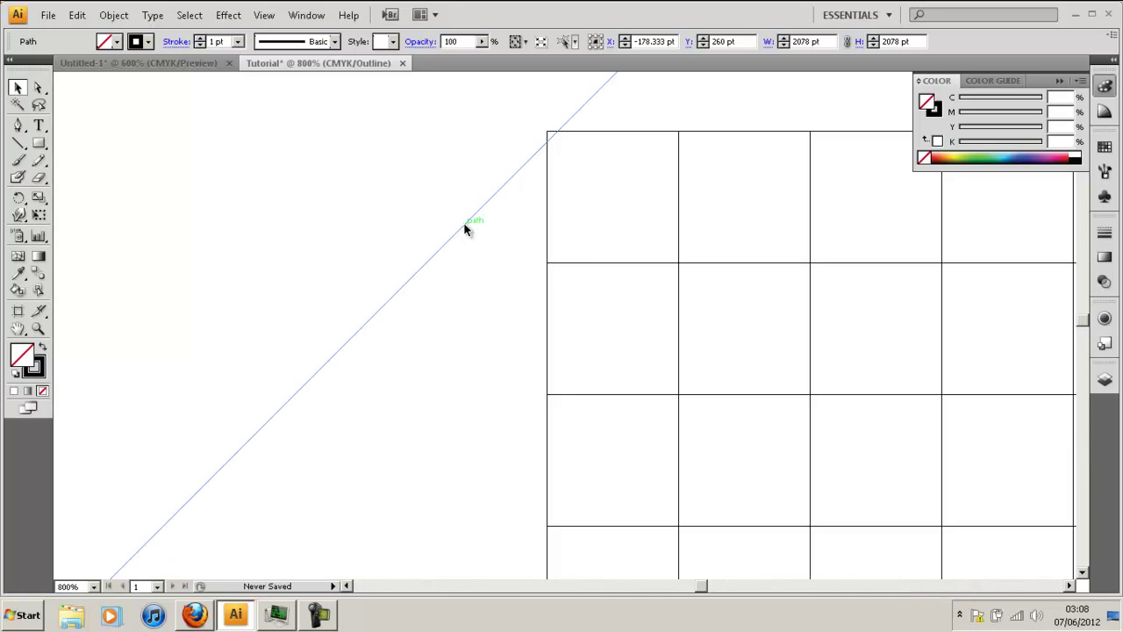
left_click_drag(464, 226, 558, 213)
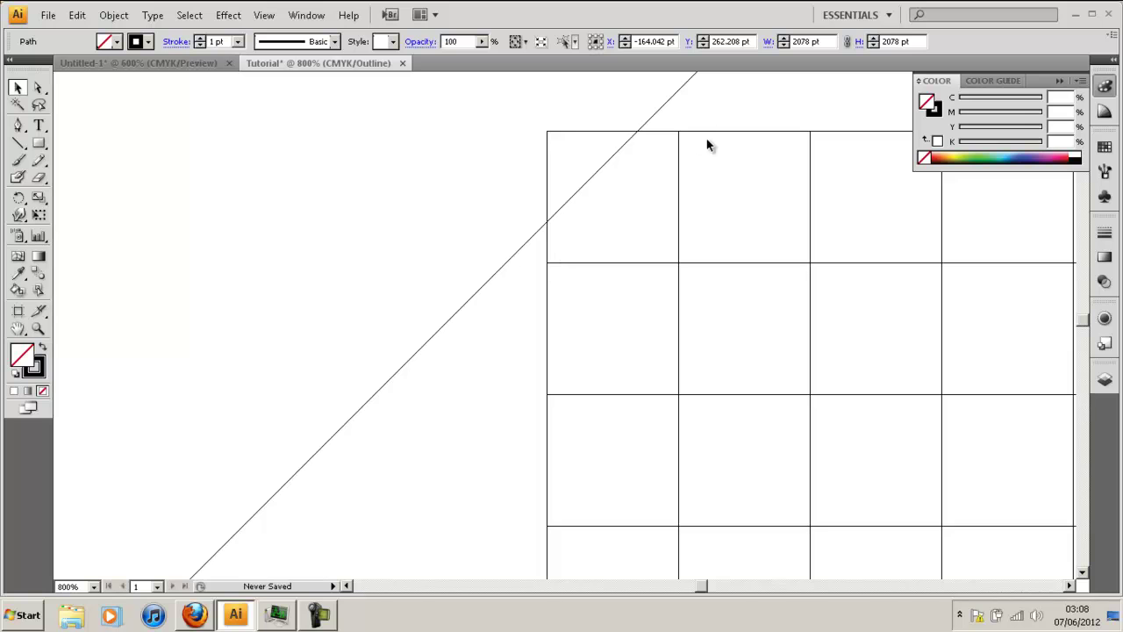
scroll(591, 231, "up", 5)
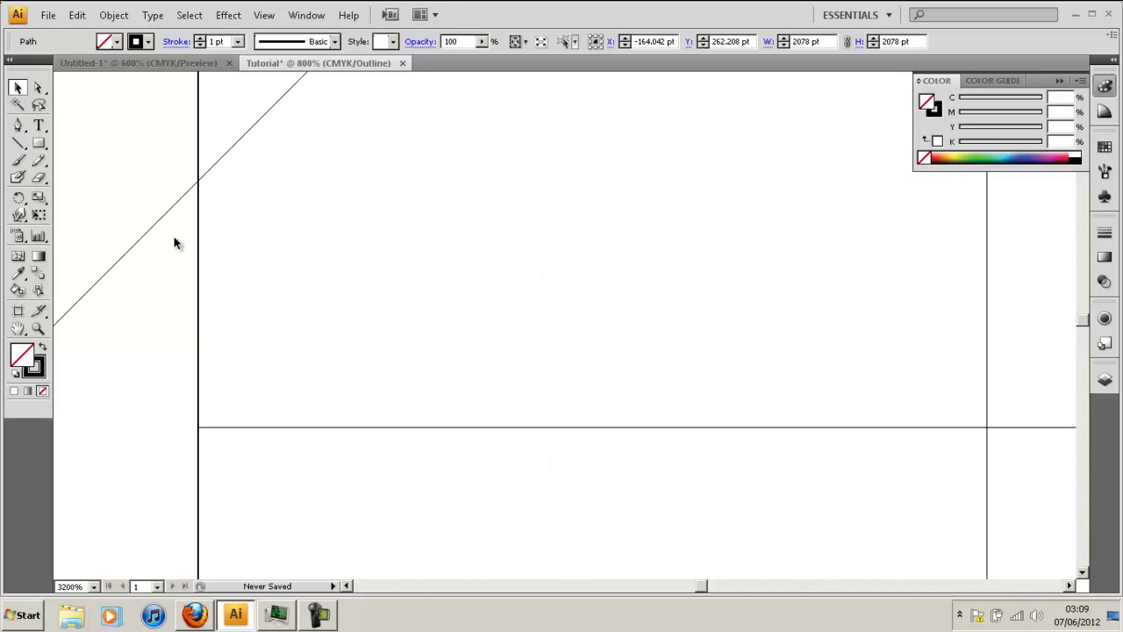
left_click_drag(154, 224, 263, 359)
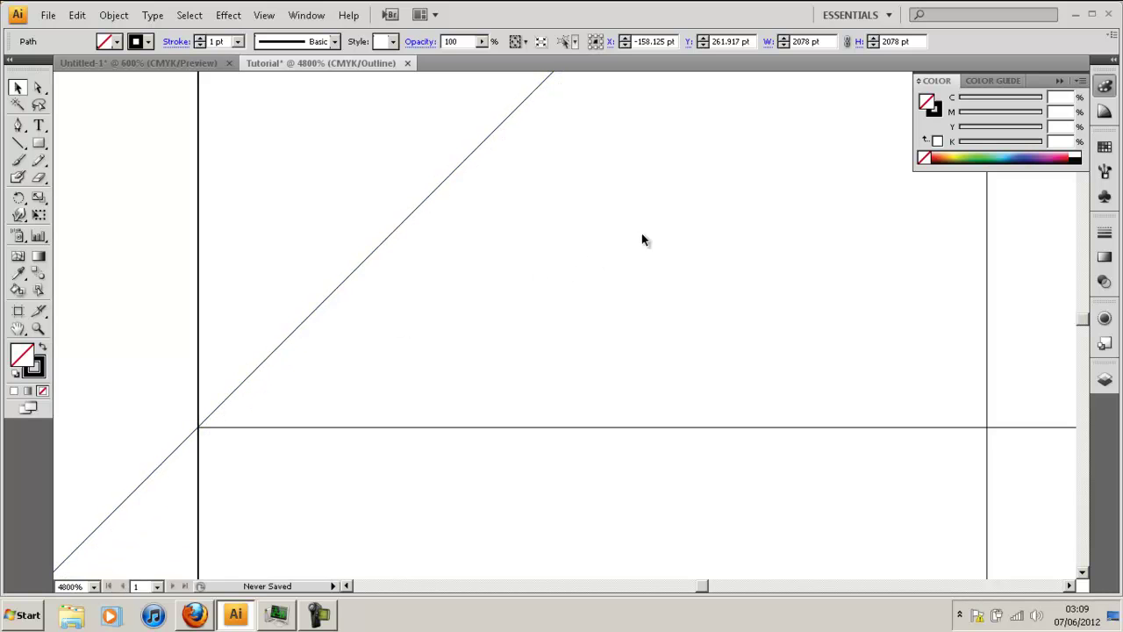
scroll(643, 240, "down", 1)
scroll(658, 250, "up", 3)
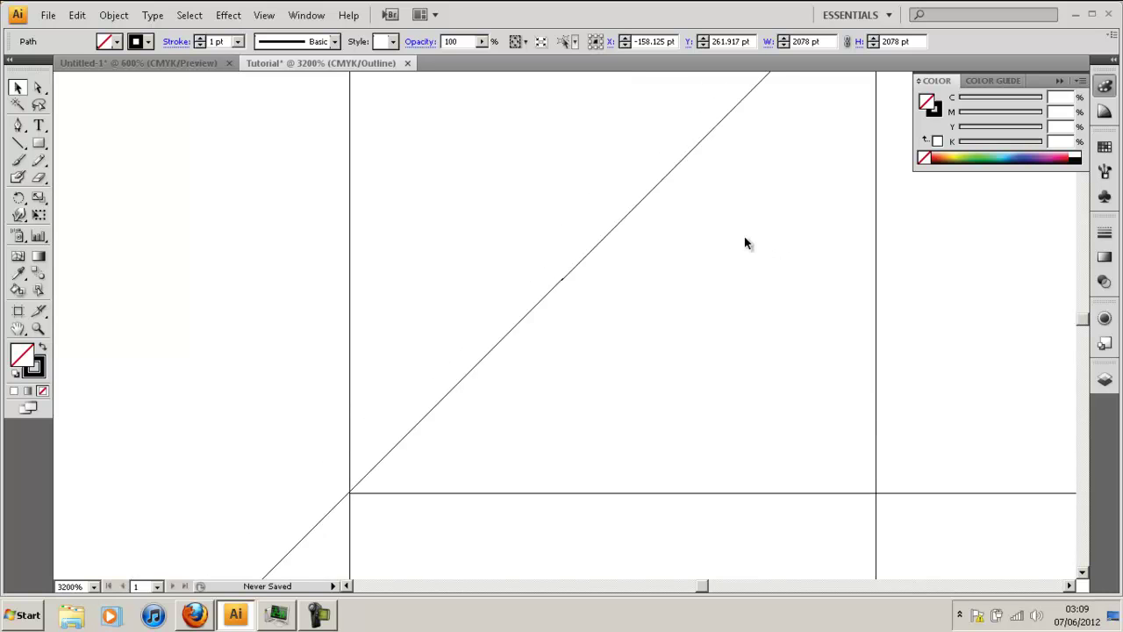
scroll(370, 454, "up", 2)
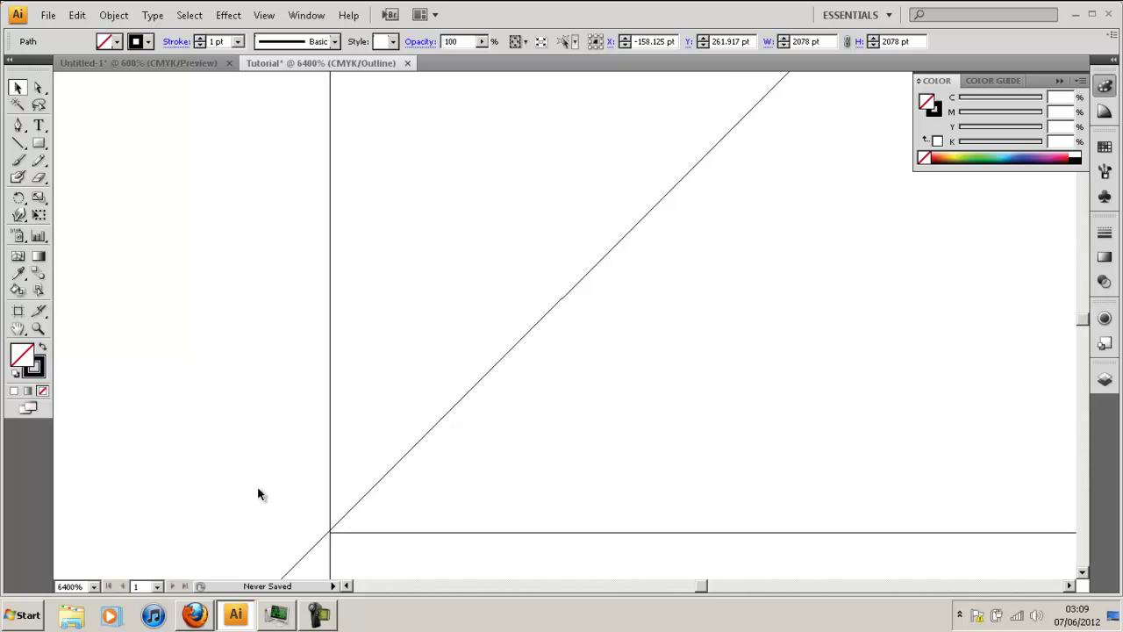
scroll(263, 457, "down", 3)
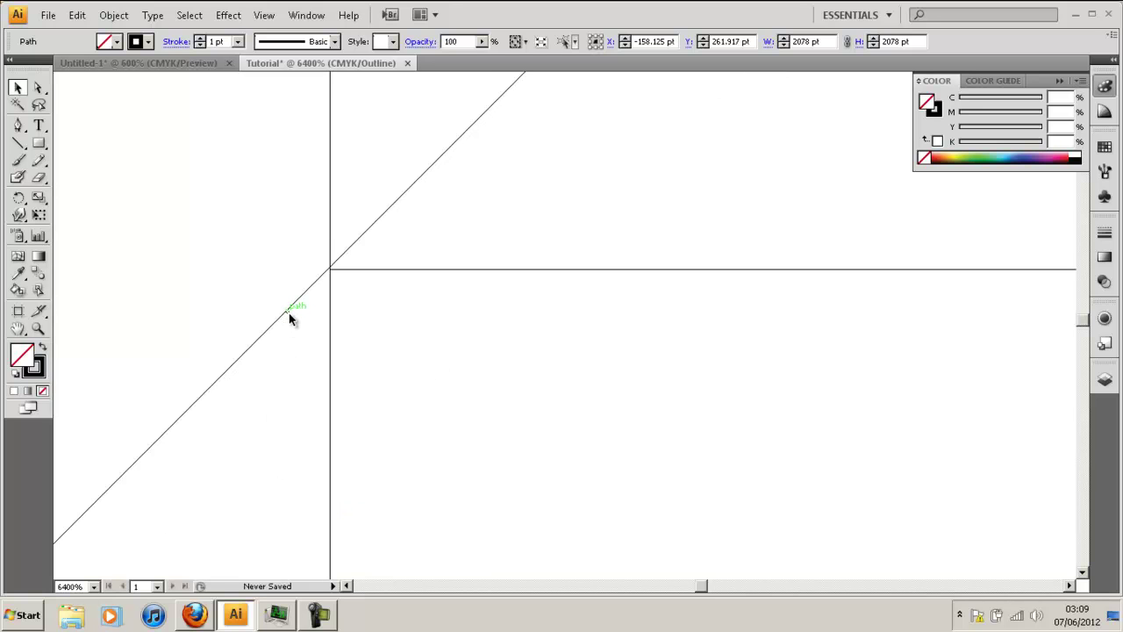
key("ctrl+shift+a")
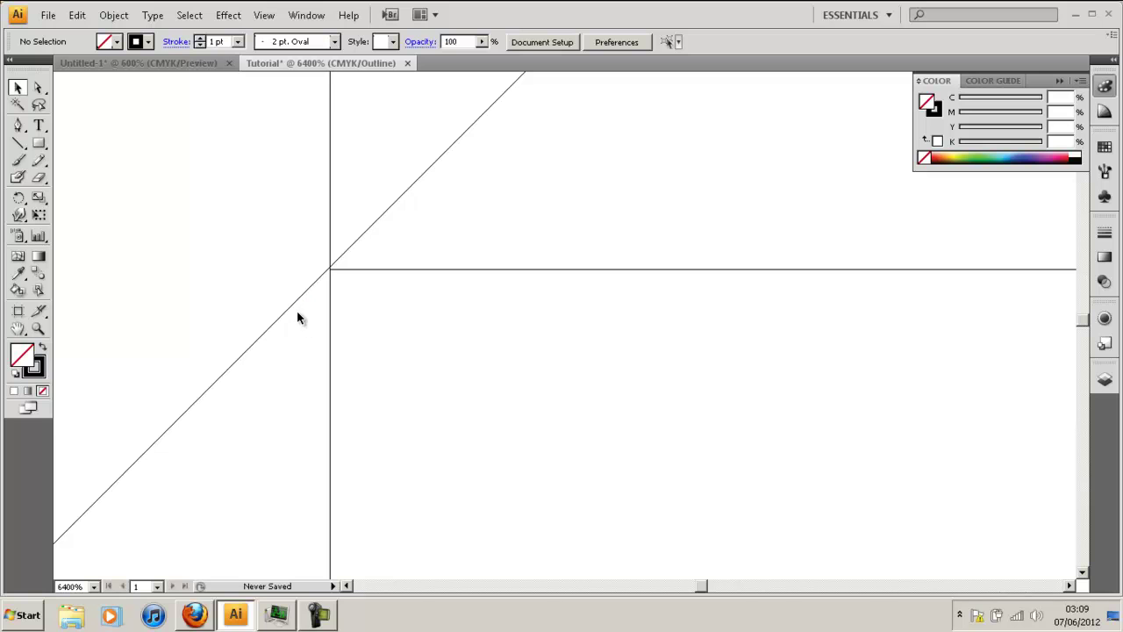
Nudge the diagonal about half a point with Direct Selection so it snaps through the grid corners.
scroll(296, 316, "down", 1)
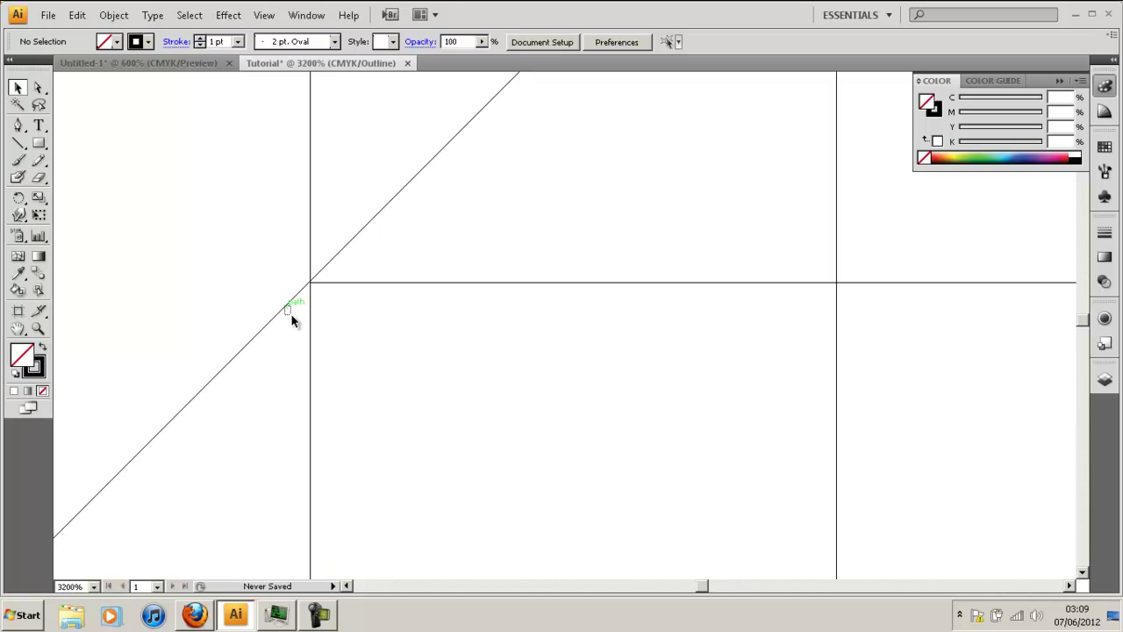
scroll(357, 266, "up", 5)
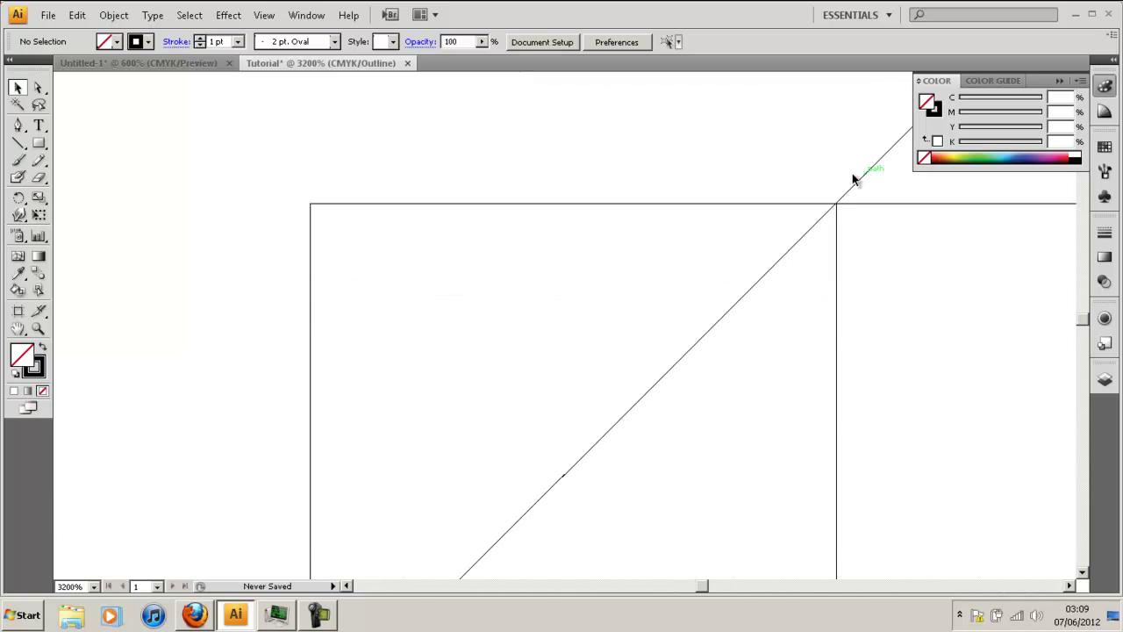
left_click(38, 88)
scroll(571, 395, "down", 5)
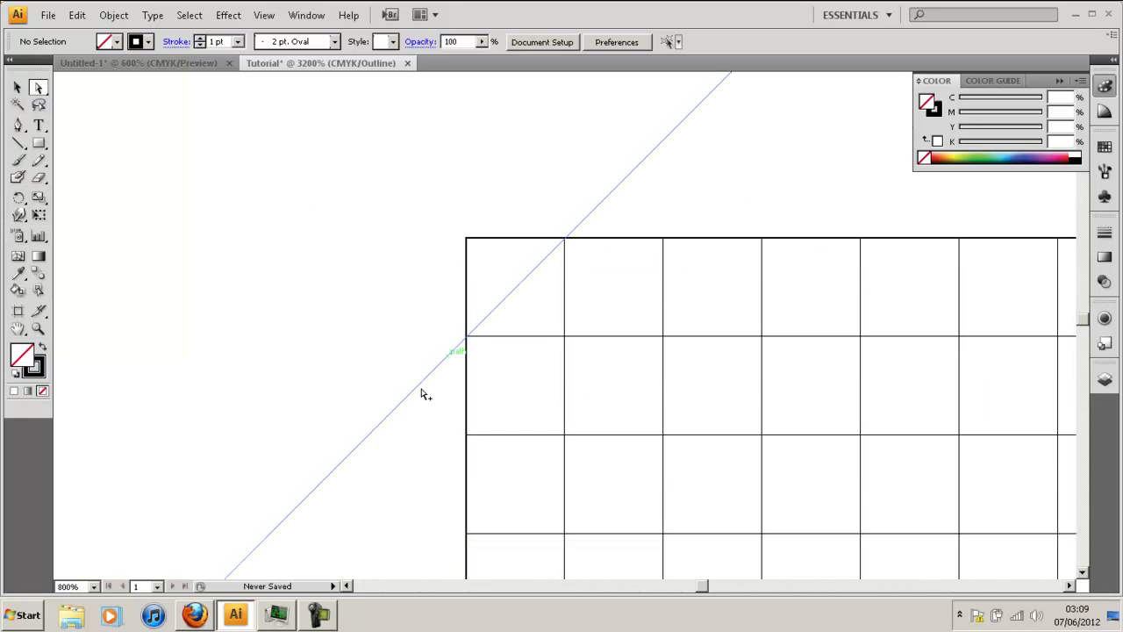
mouse_move(436, 374)
left_mouse_down()
mouse_move(451, 371)
mouse_move(440, 364)
left_mouse_up()
scroll(445, 341, "up", 5)
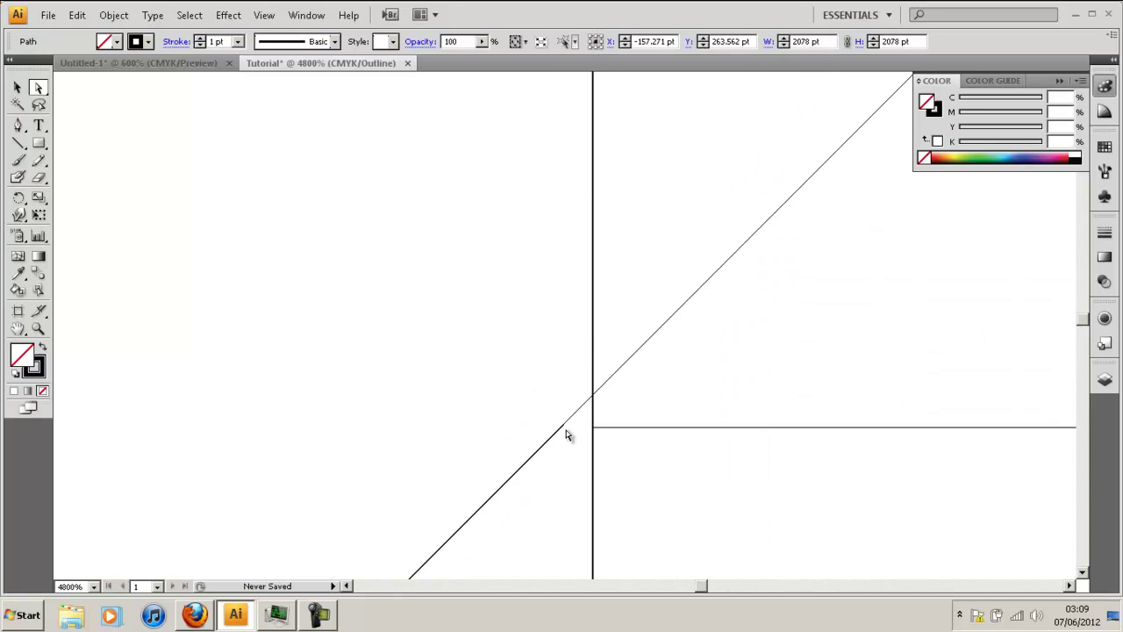
left_click_drag(563, 426, 600, 438)
scroll(789, 346, "down", 3)
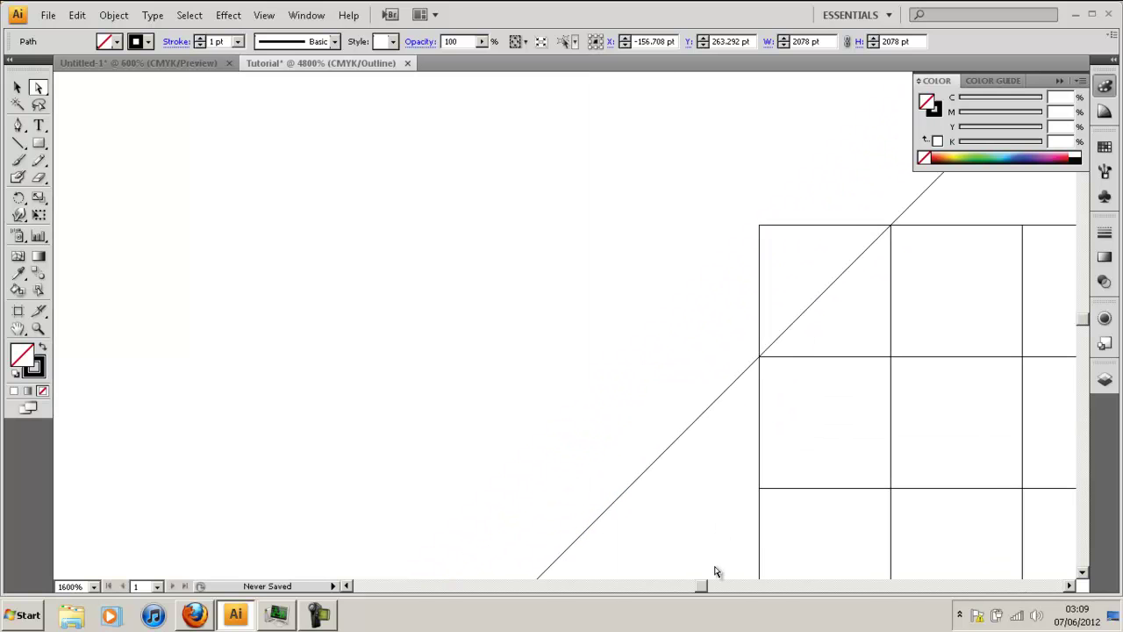
scroll(702, 589, "right", 5)
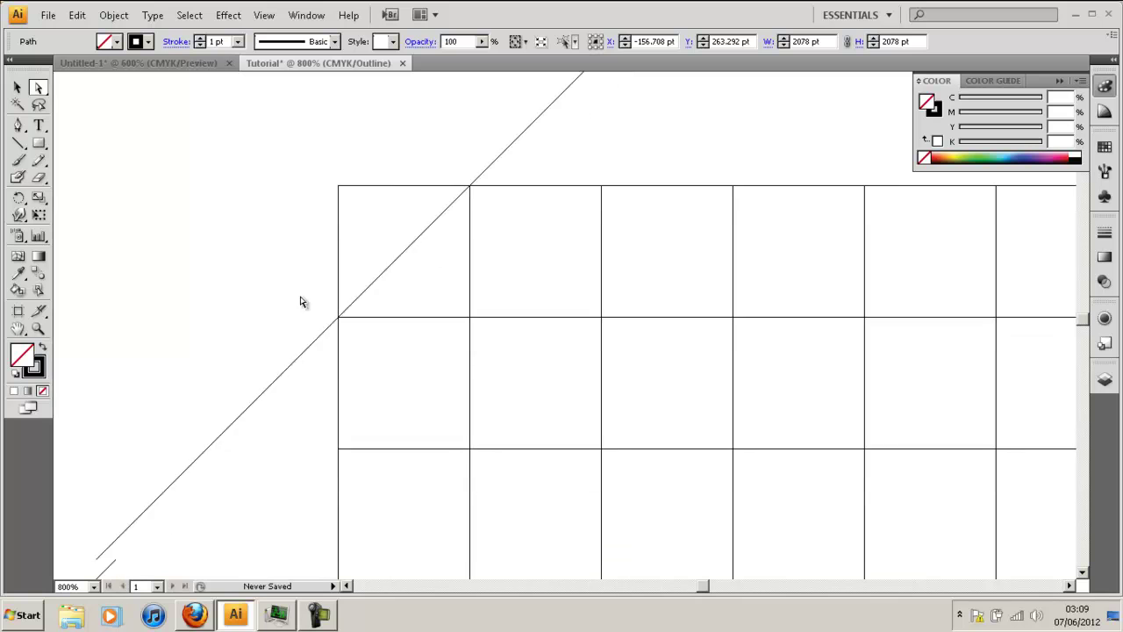
scroll(137, 187, "down", 1)
left_click(17, 86)
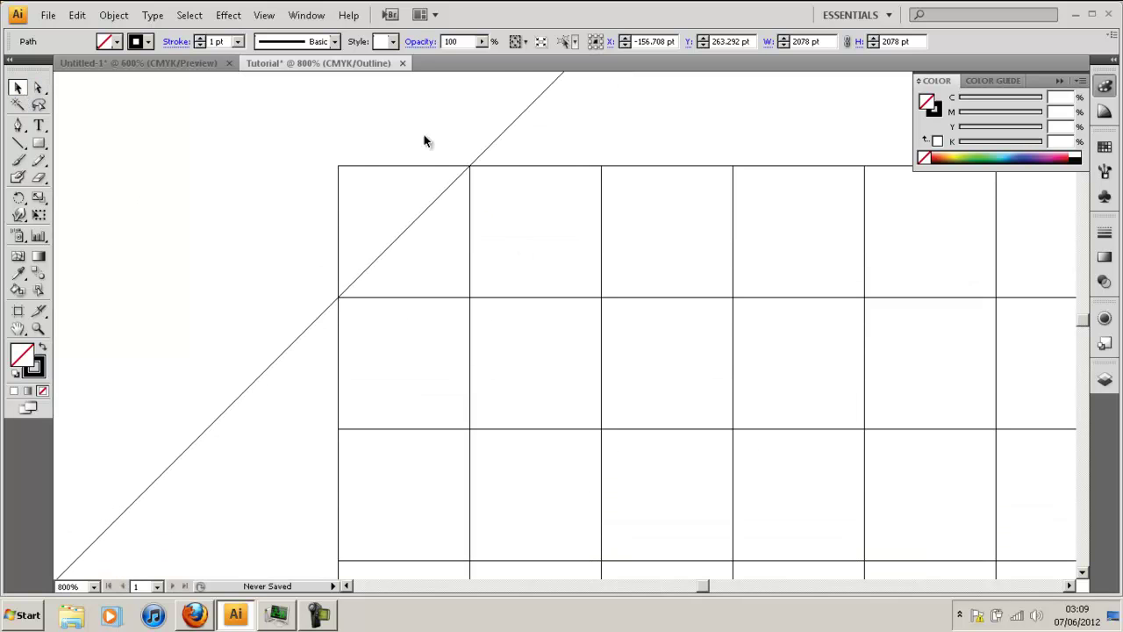
scroll(304, 254, "up", 3)
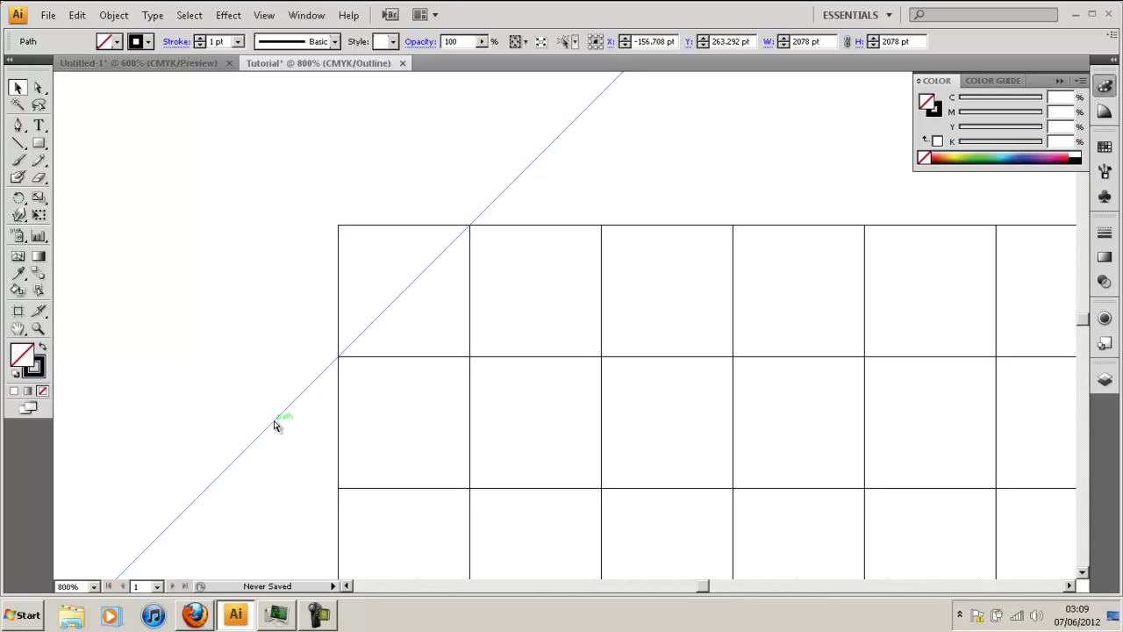
Switch to Preview and set a Move of 20 pt horizontal, 0 pt vertical for the diagonal.
key("ctrl+y")
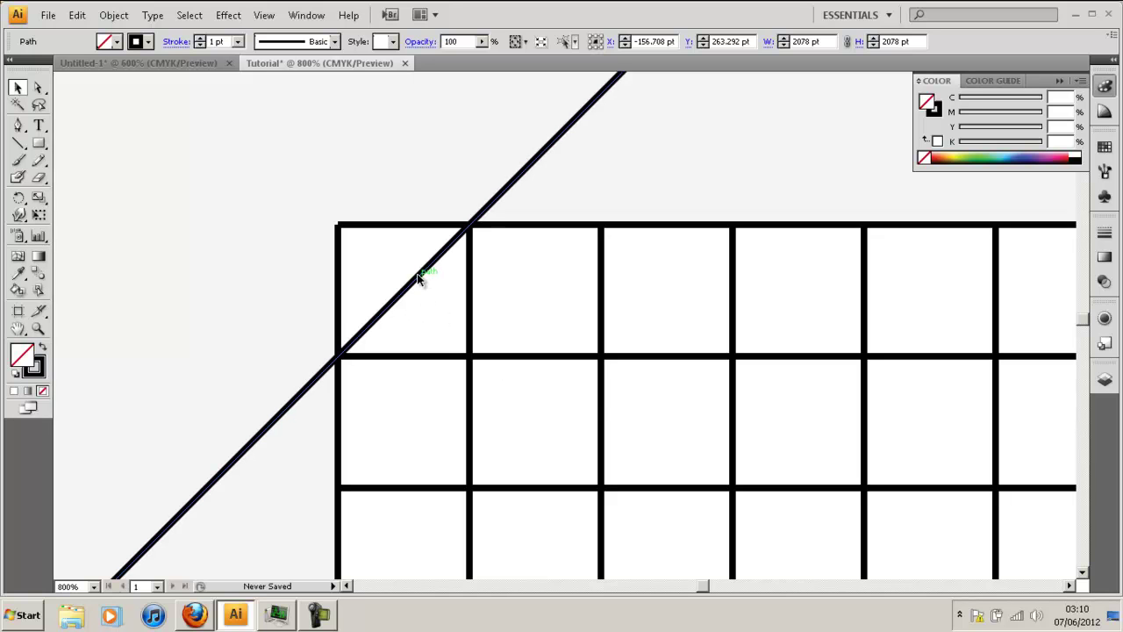
key("Return")
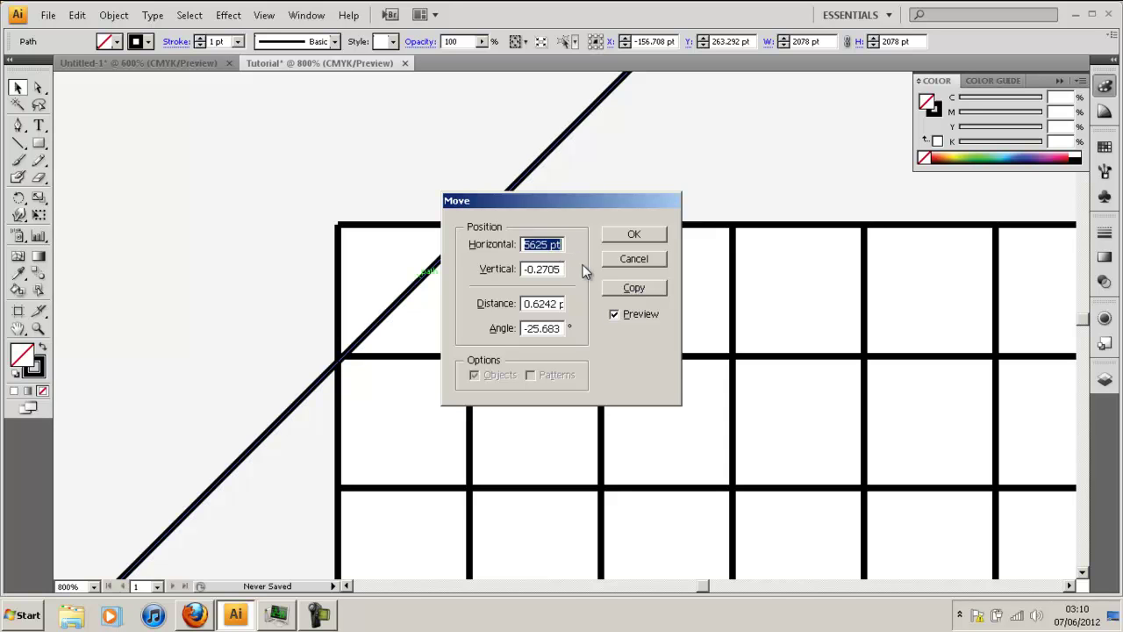
type("20")
key("Tab")
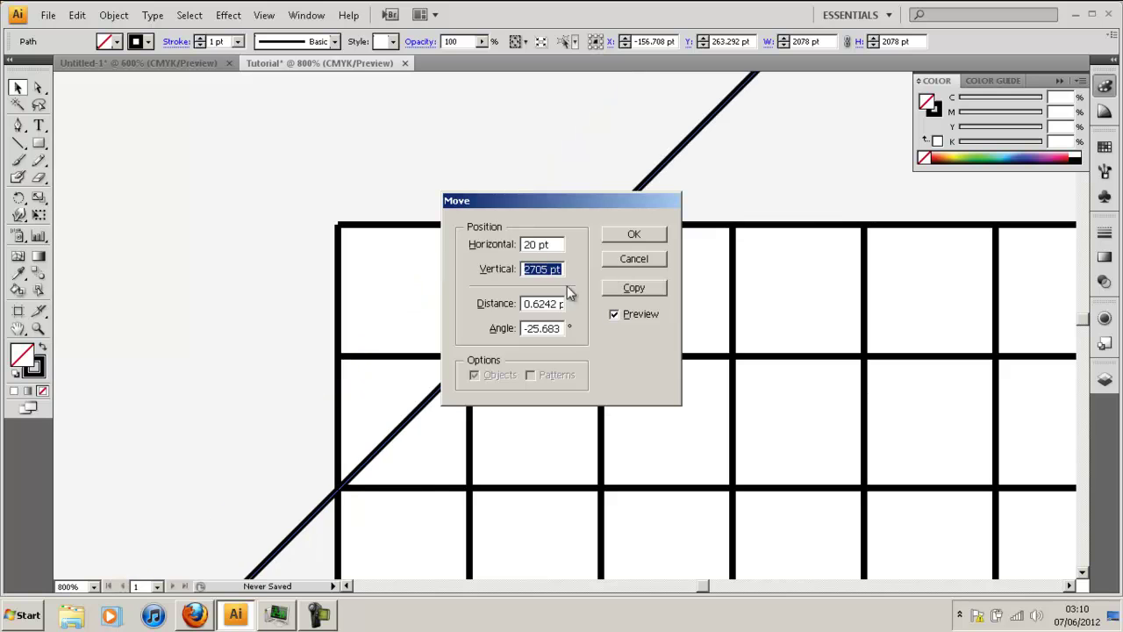
type("0")
key("Tab")
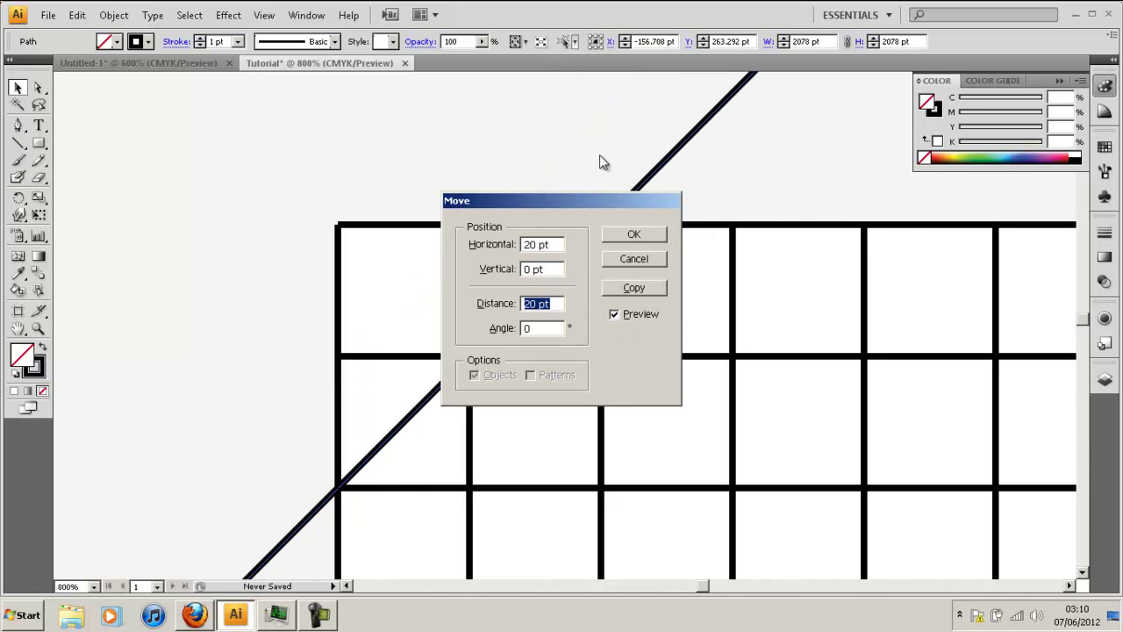
left_click_drag(595, 203, 879, 174)
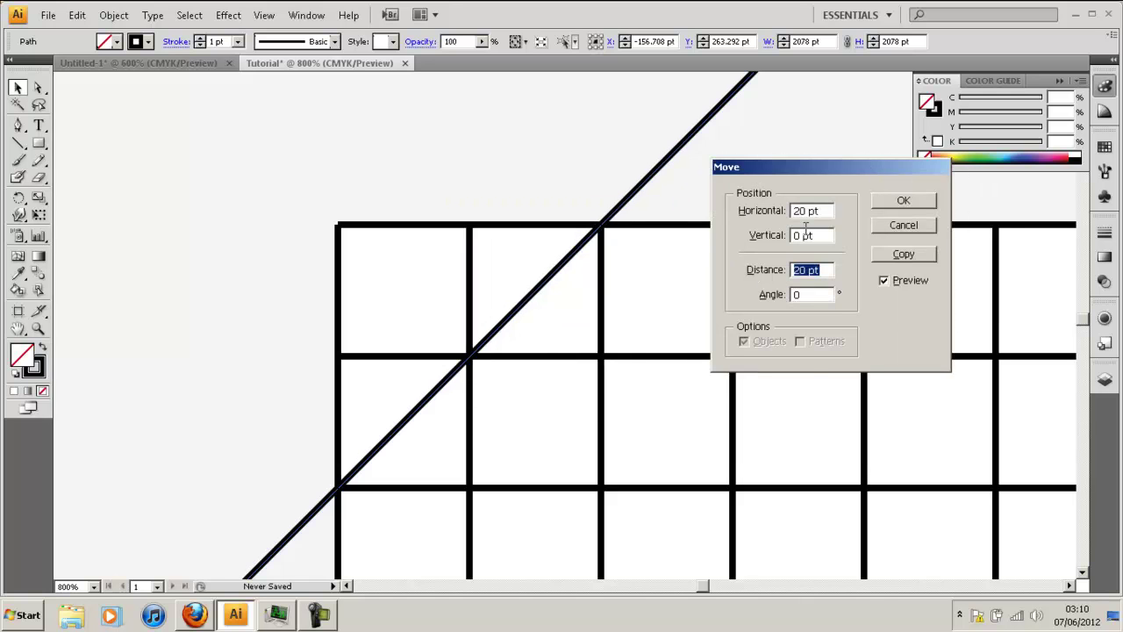
Place a copy of the diagonal line 20 pt to the right.
left_click(911, 255)
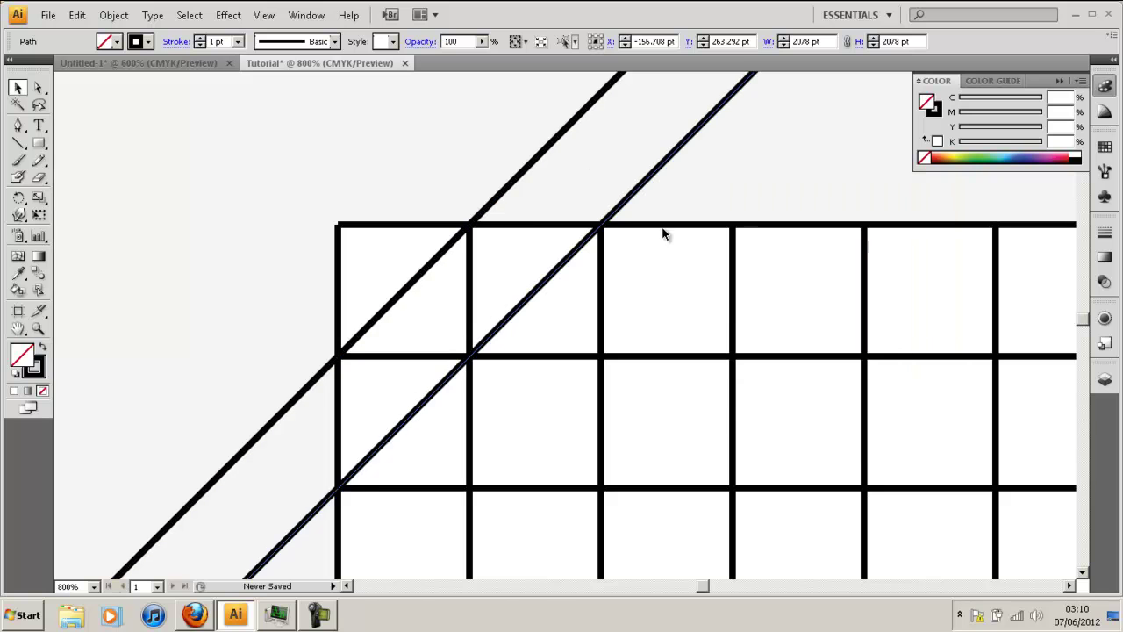
scroll(693, 222, "down", 1)
scroll(702, 239, "down", 3)
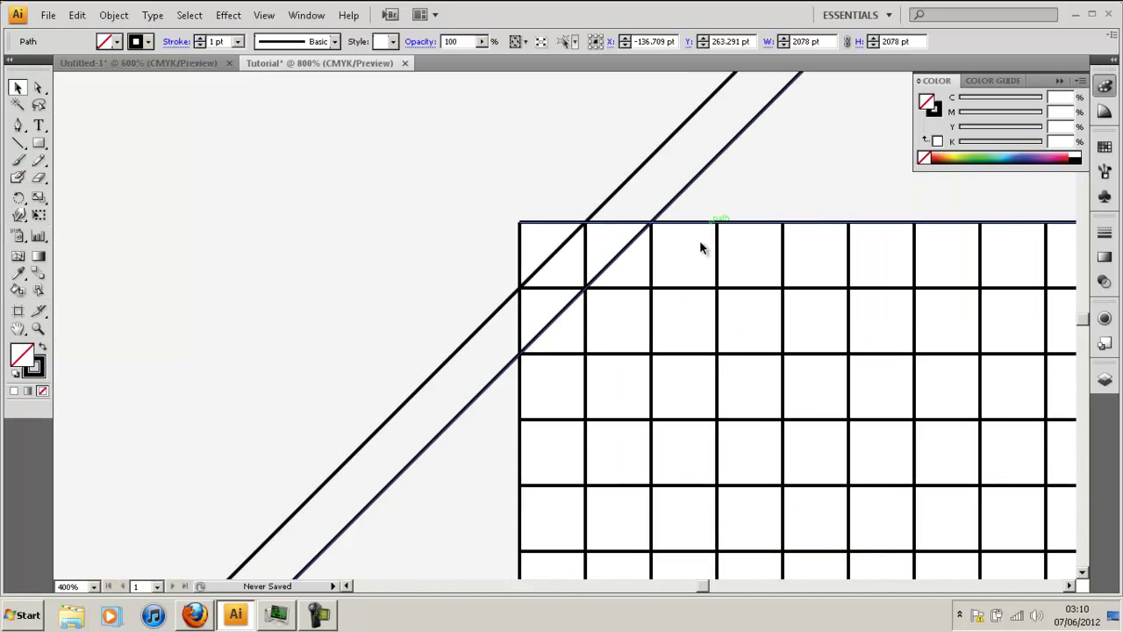
left_click(711, 588)
left_click_drag(716, 590, 705, 588)
Repeat the diagonal copy eleven more times with Ctrl+D until diagonals span the whole grid.
key("ctrl+d")
key("ctrl+d")
key("ctrl+d")
key("ctrl+d")
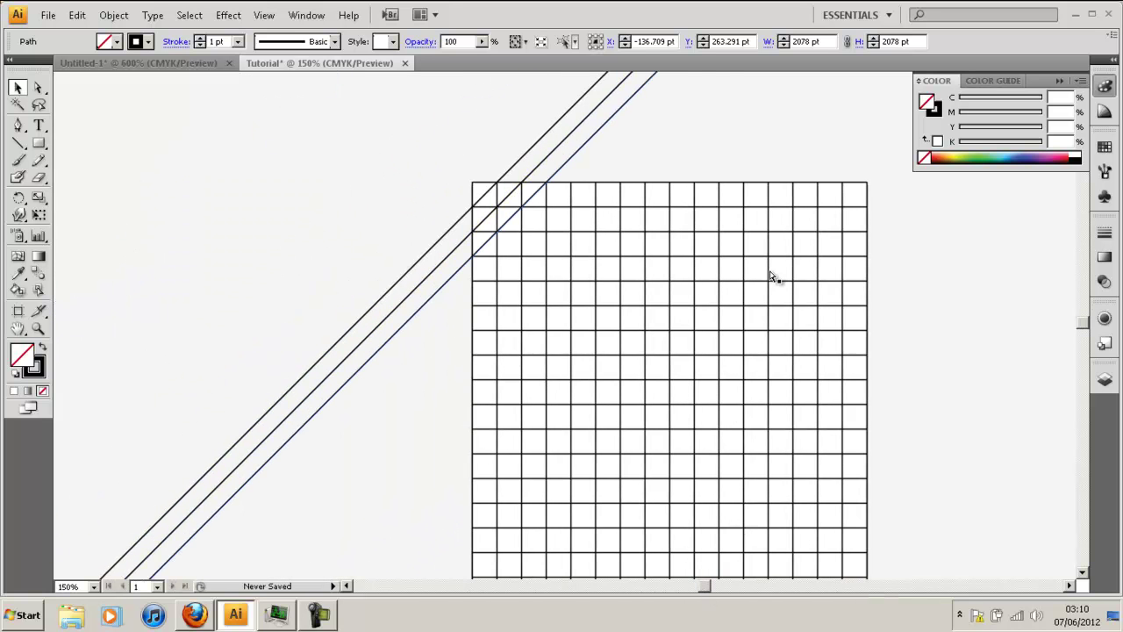
key("ctrl+d")
key("ctrl+d")
key("ctrl+d")
key("ctrl+d")
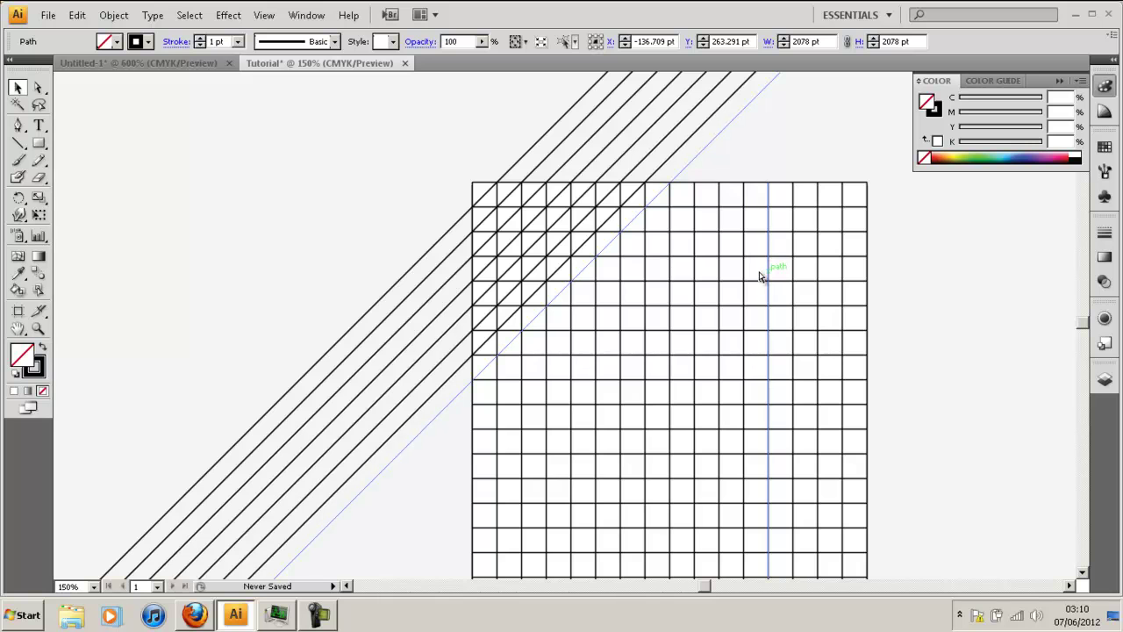
key("ctrl+d")
key("ctrl+d")
key("ctrl+d")
key("ctrl+d")
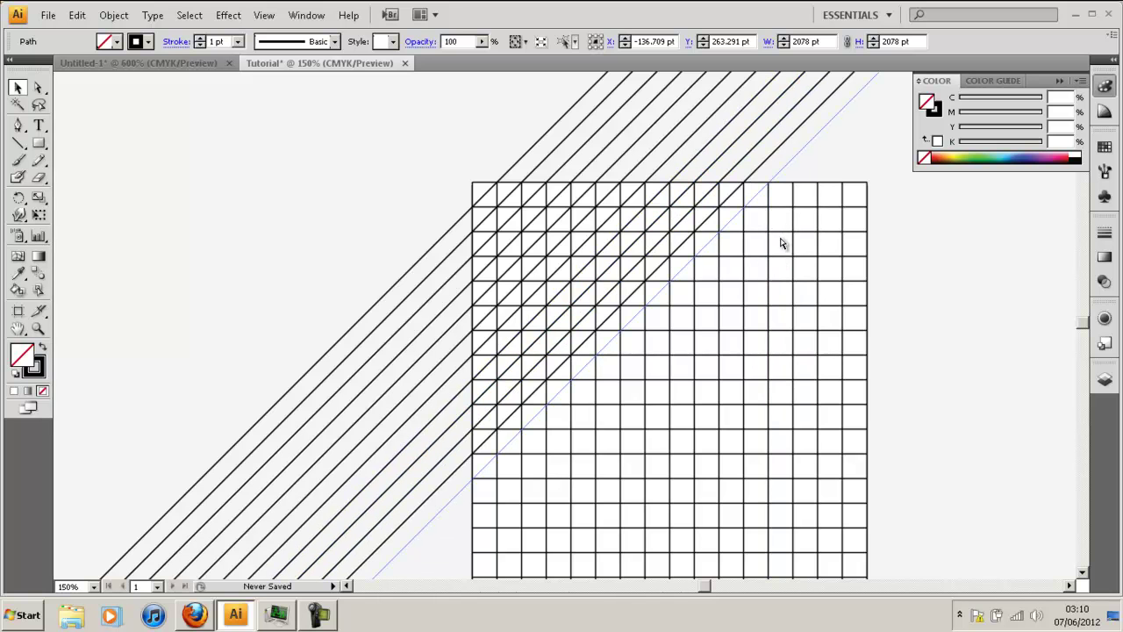
key("ctrl+d")
key("ctrl+d")
key("ctrl+d")
key("ctrl+d")
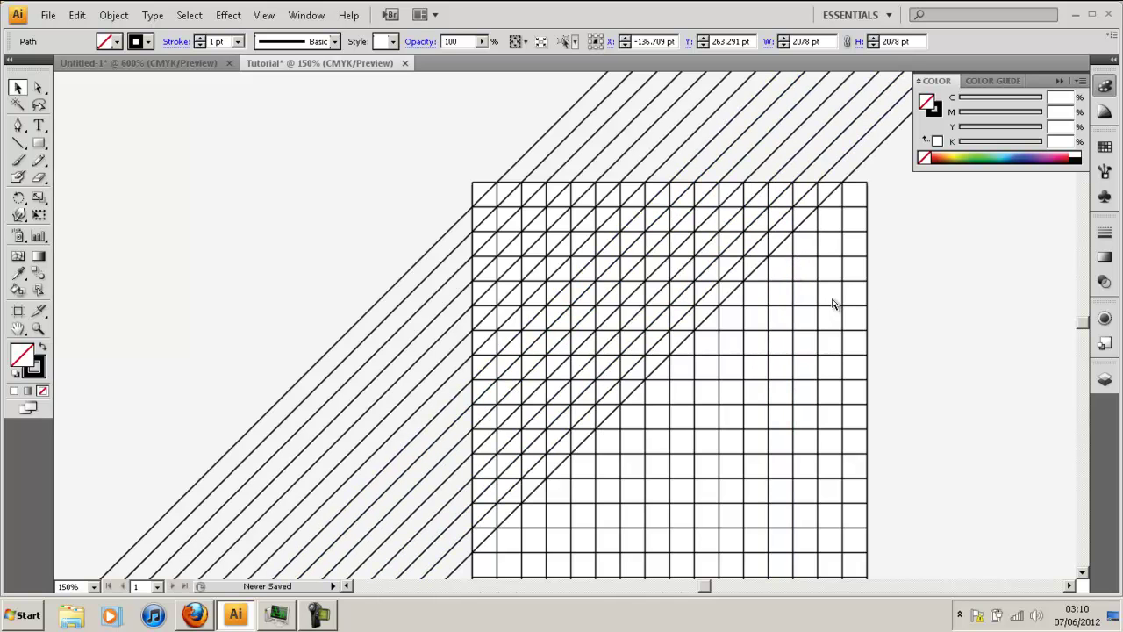
key("ctrl+d")
key("ctrl+d")
key("ctrl+d")
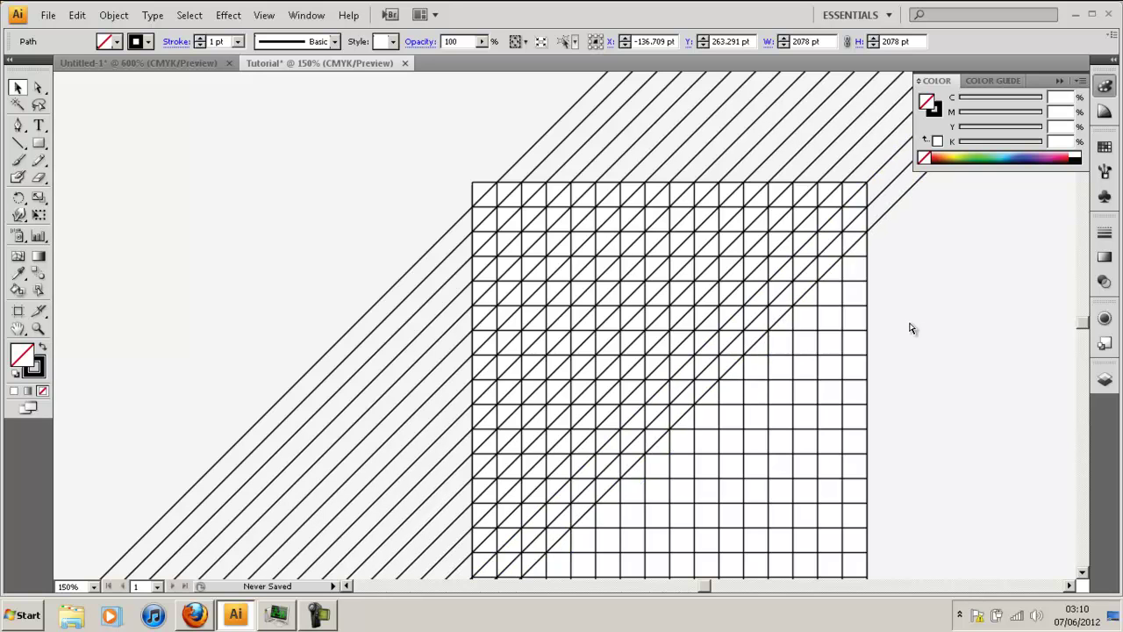
key("ctrl+d")
key("ctrl+d")
key("ctrl+d")
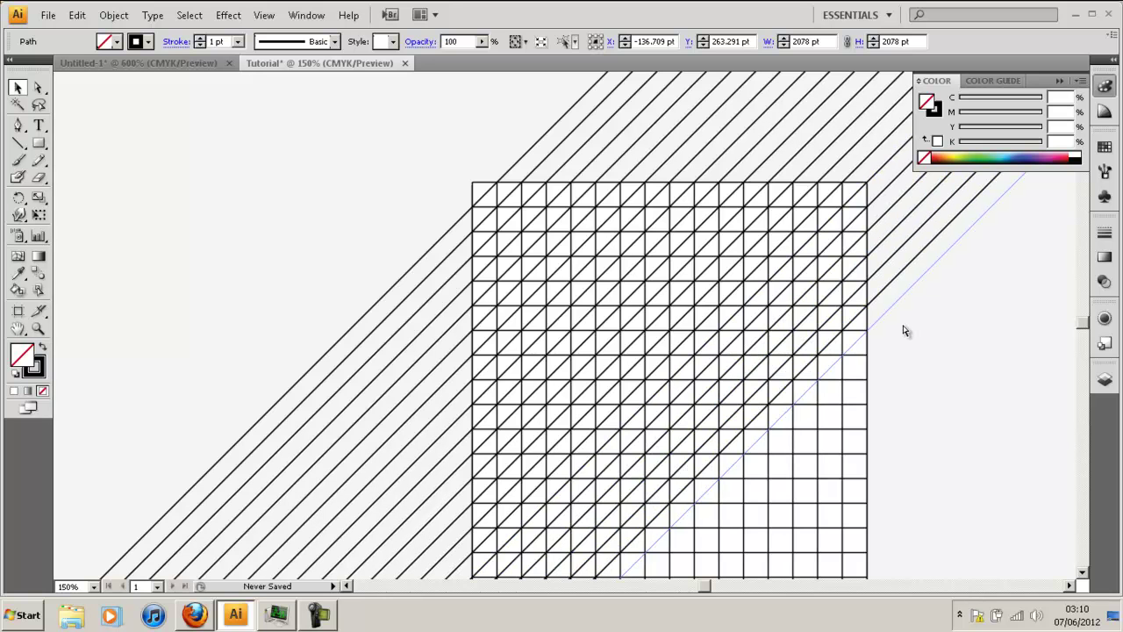
key("ctrl+d")
key("ctrl+d")
key("ctrl+d")
key("ctrl+d")
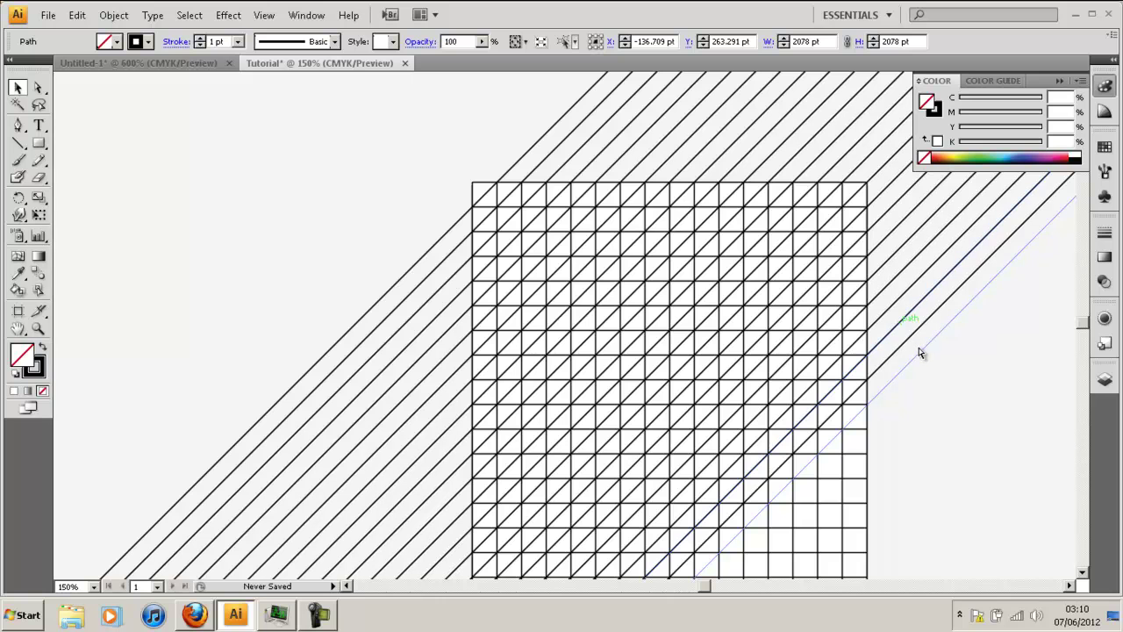
key("ctrl+d")
key("ctrl+d")
key("ctrl+d")
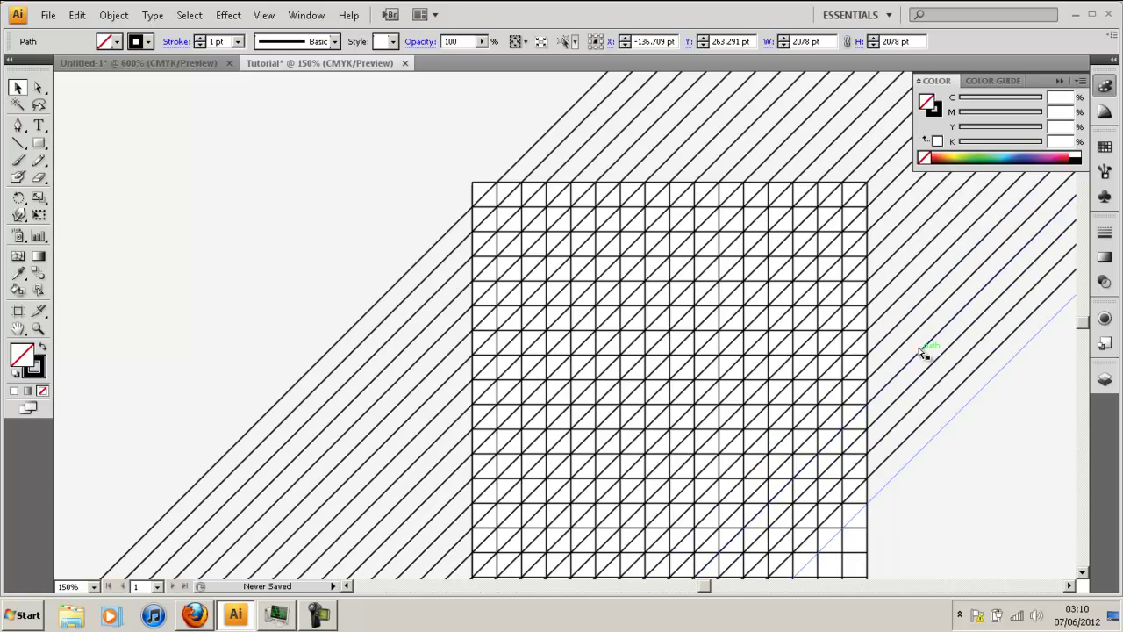
key("ctrl+d")
key("ctrl+d")
key("ctrl+d")
key("ctrl+d")
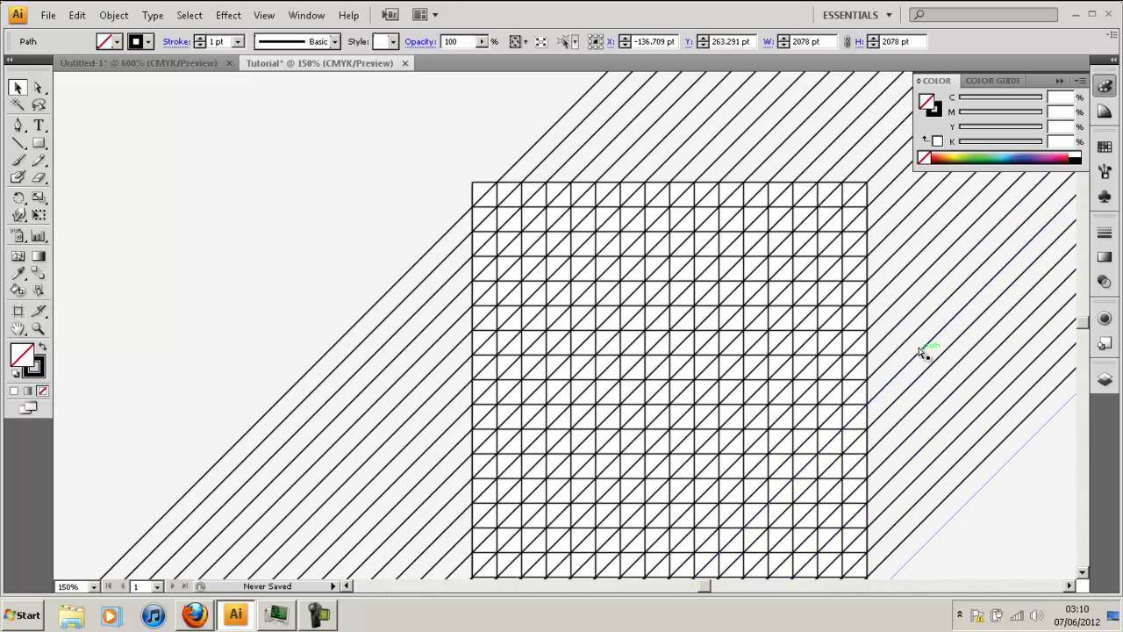
scroll(908, 408, "down", 3)
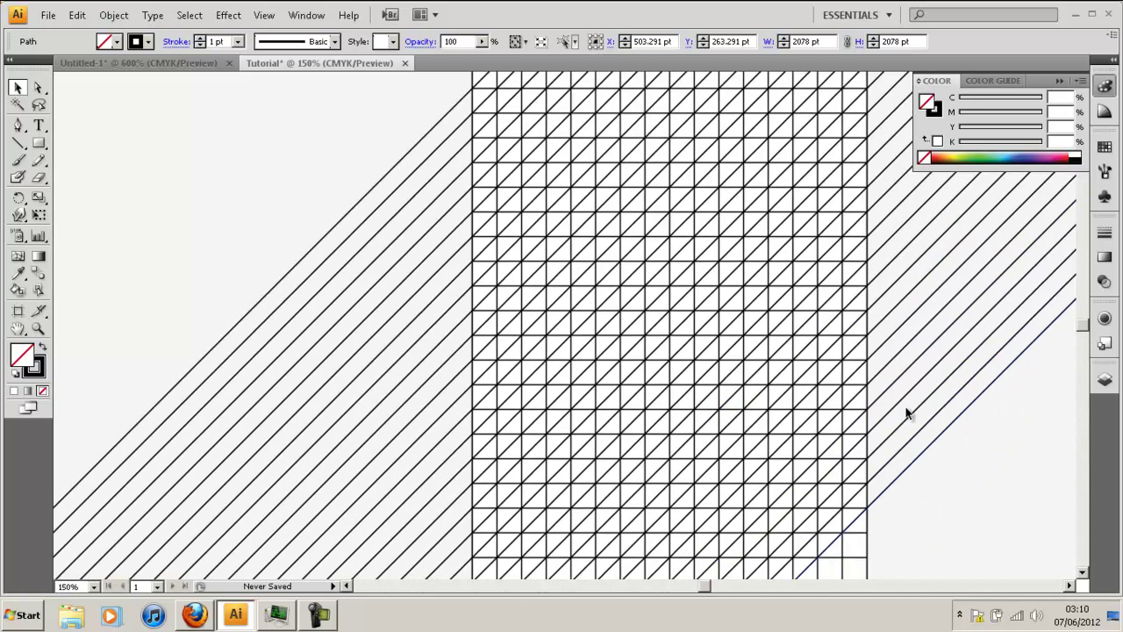
key("ctrl+d")
key("ctrl+d")
key("ctrl+d")
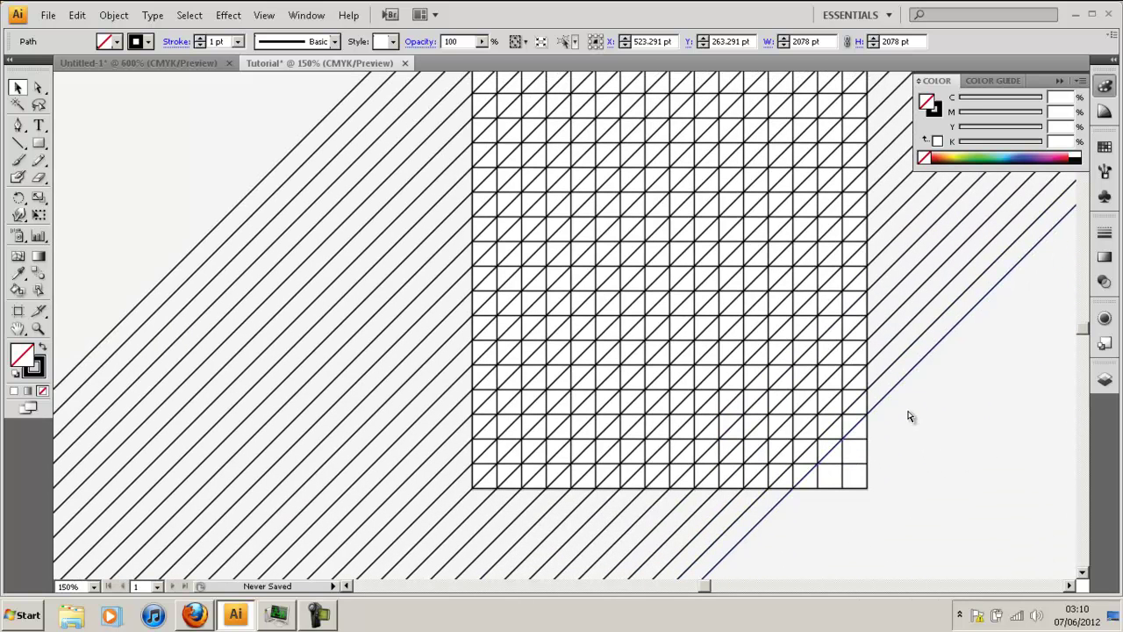
key("ctrl+d")
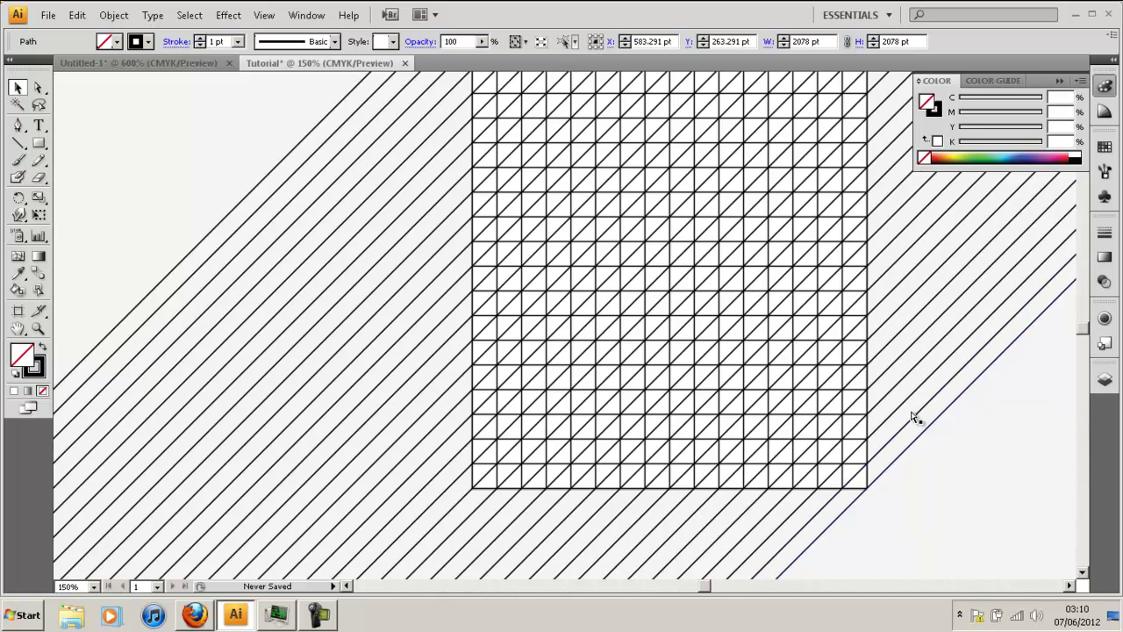
Deselect the last diagonal copy and zoom out to see the whole grid and lines.
left_click(982, 463)
key("ctrl+minus")
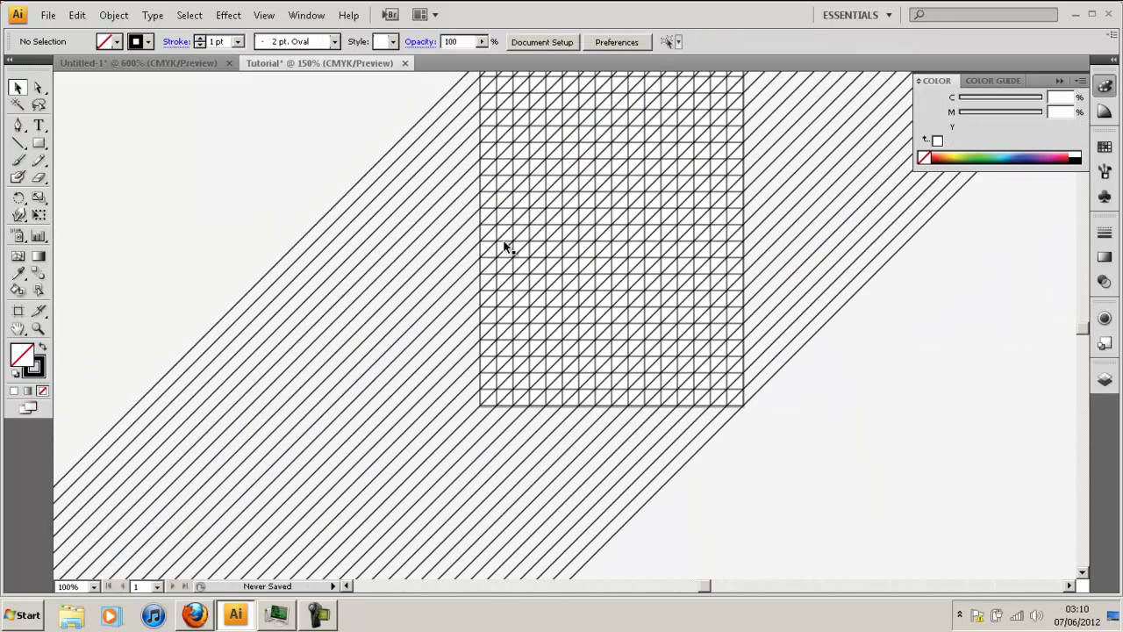
key("ctrl+minus")
key("ctrl+minus")
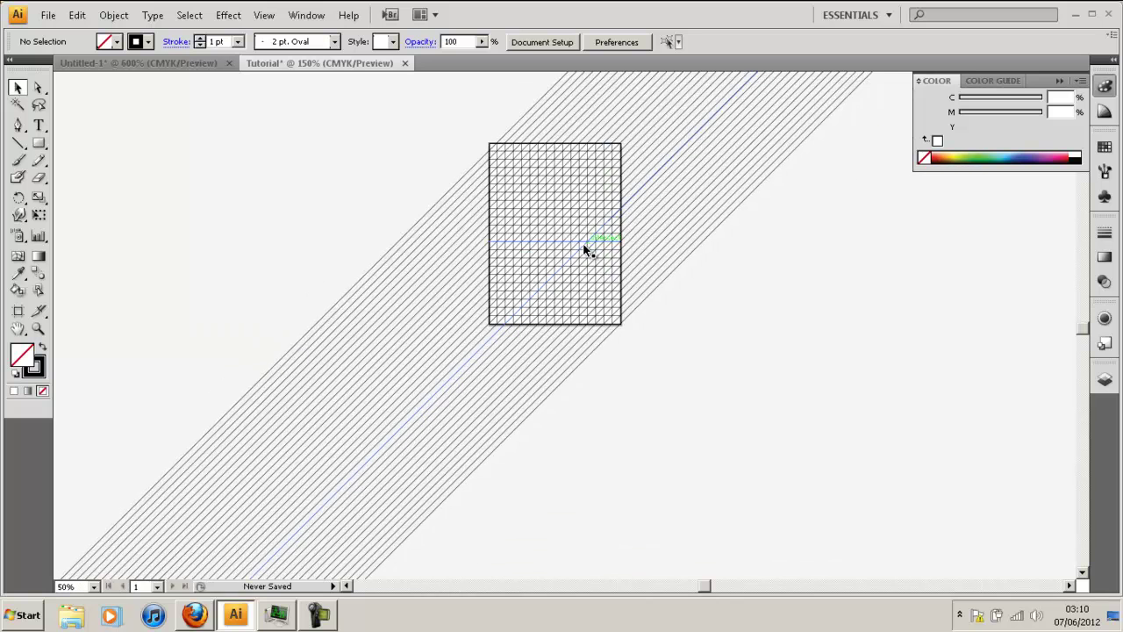
scroll(599, 249, "down", 2)
scroll(640, 219, "down", 3)
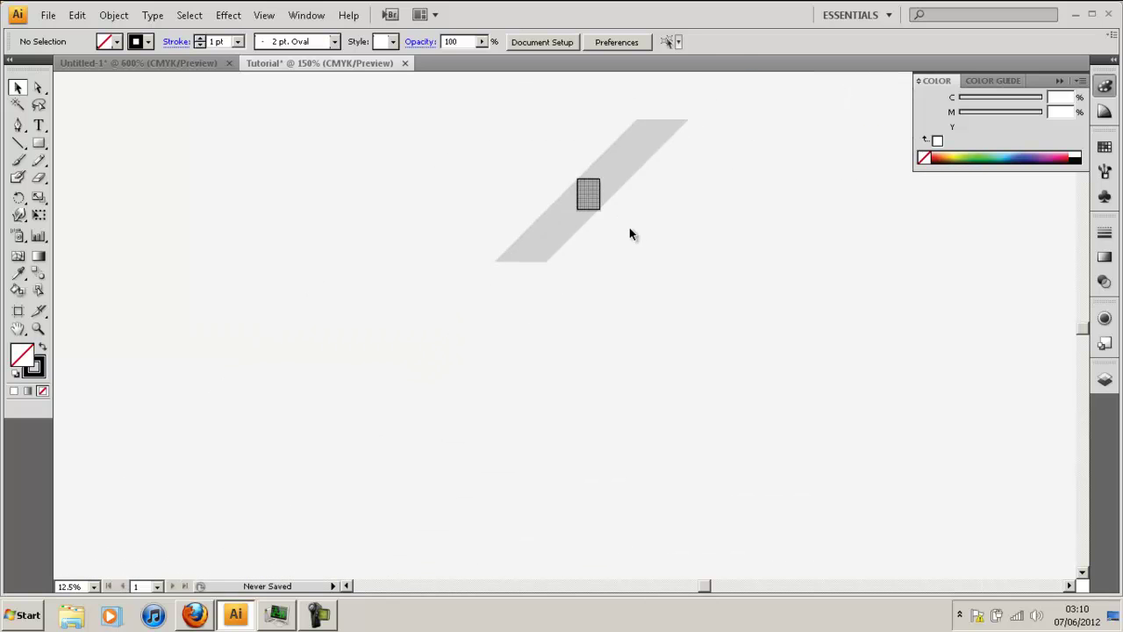
scroll(629, 228, "down", 2)
scroll(628, 227, "up", 2)
scroll(618, 226, "down", 1)
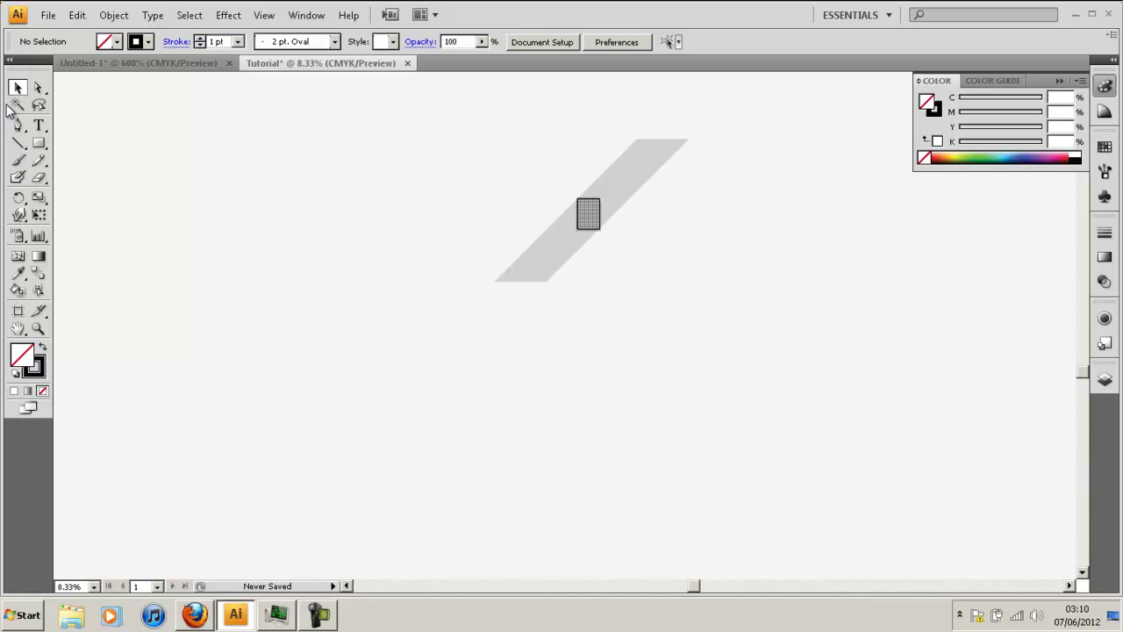
Marquee-select the square grid and every diagonal line with Direct Selection, then zoom back in.
left_click(39, 87)
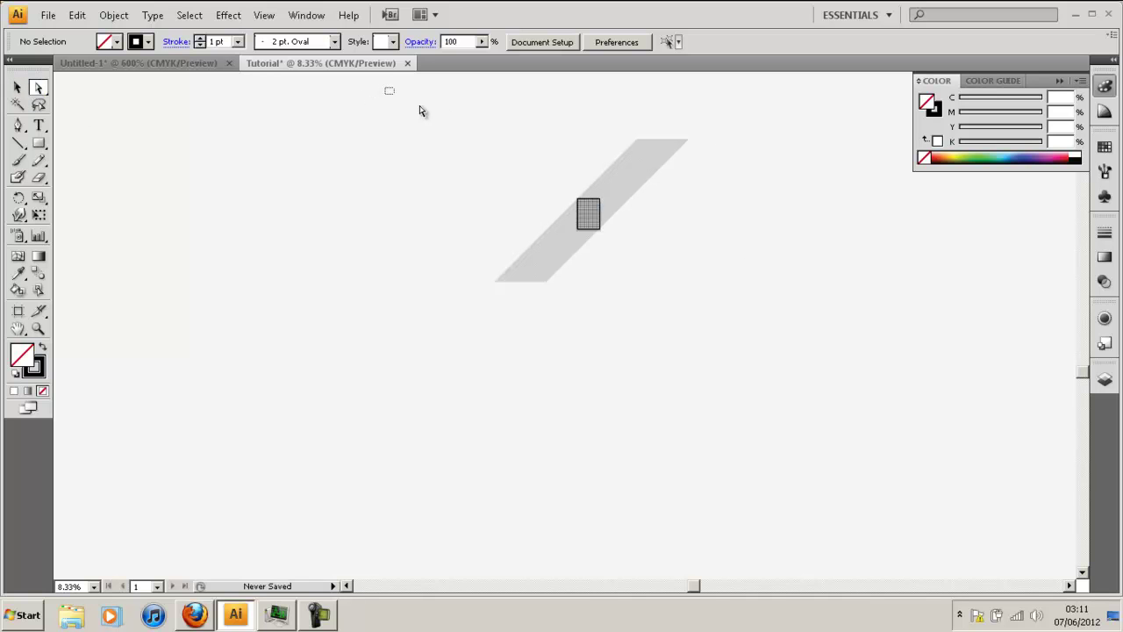
left_click_drag(420, 111, 731, 360)
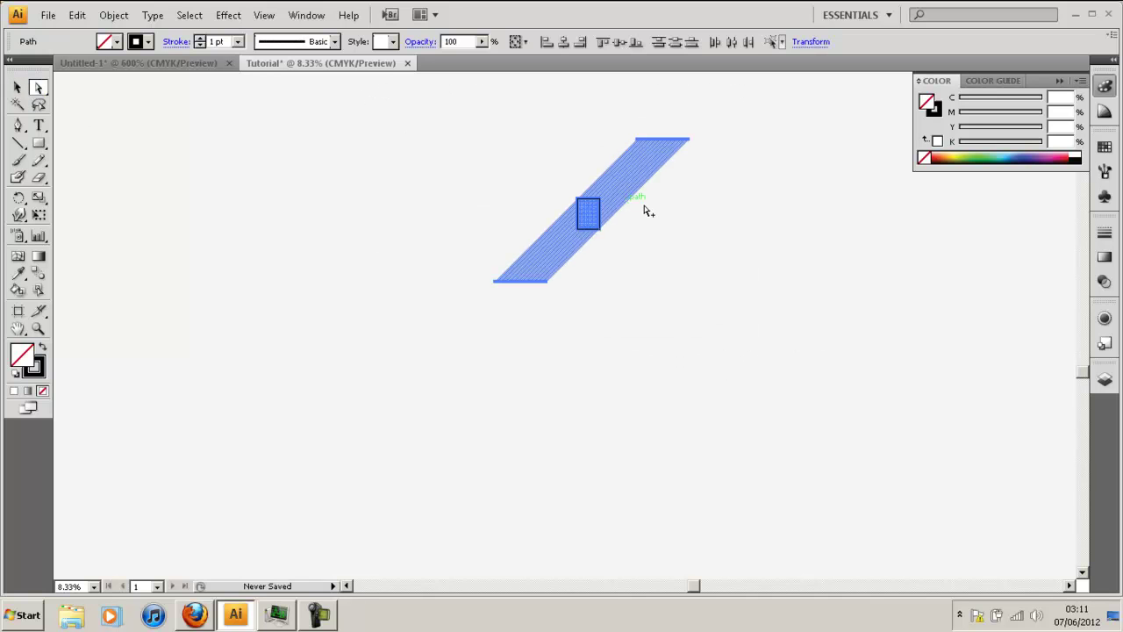
scroll(601, 201, "up", 2)
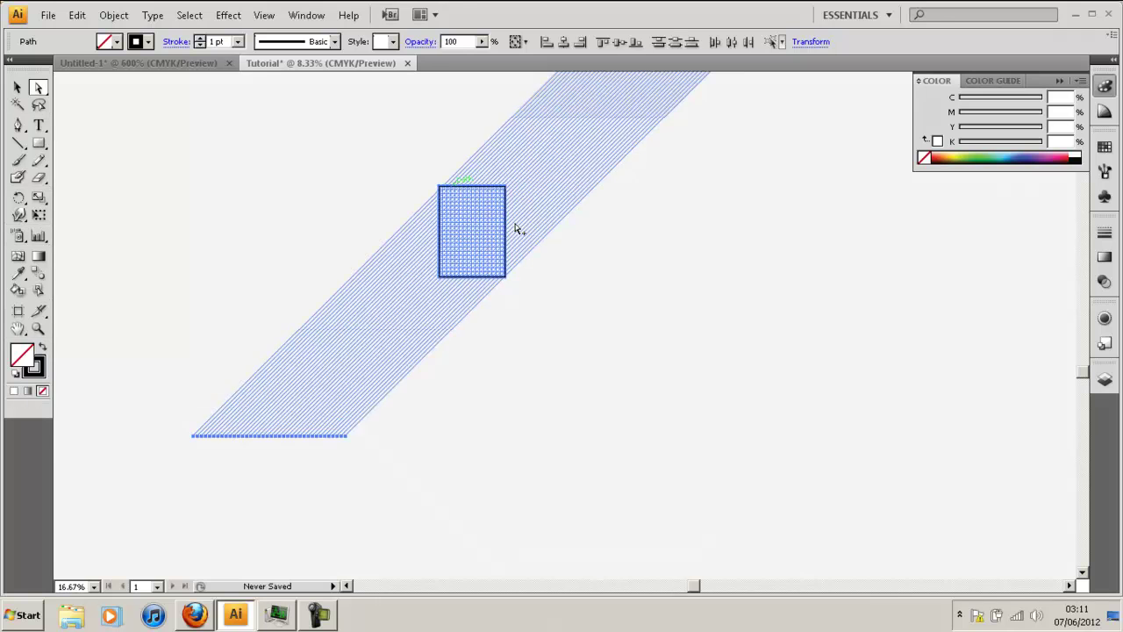
scroll(517, 229, "up", 4)
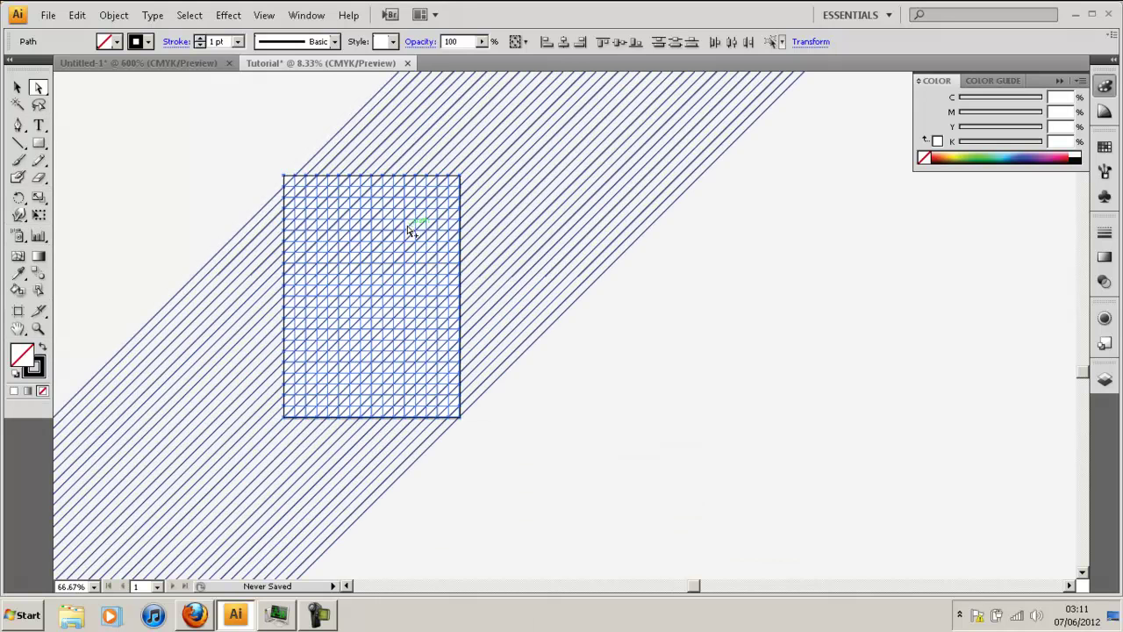
scroll(398, 265, "up", 3)
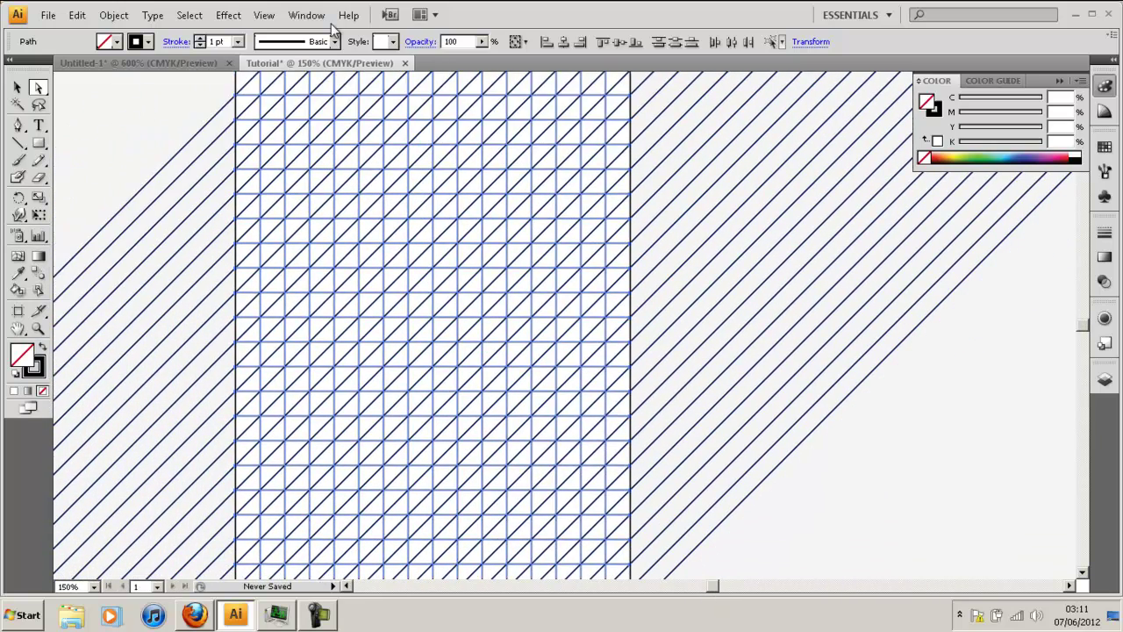
Open the Pathfinder panel from the Window menu and apply Divide to the selected grid and diagonals.
left_click(306, 15)
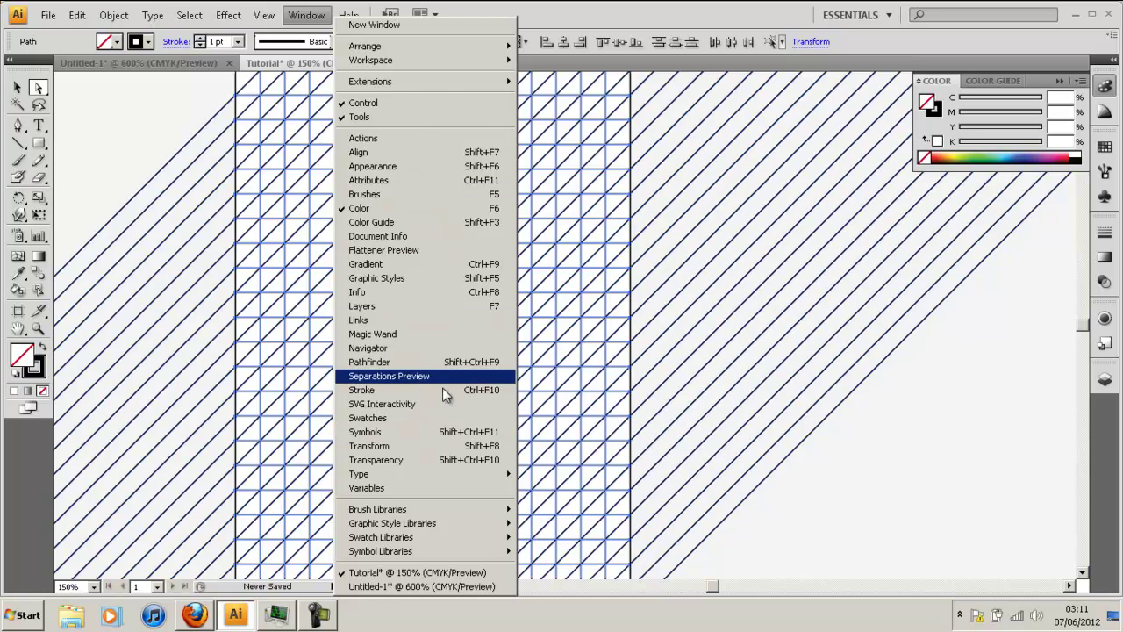
left_click(439, 361)
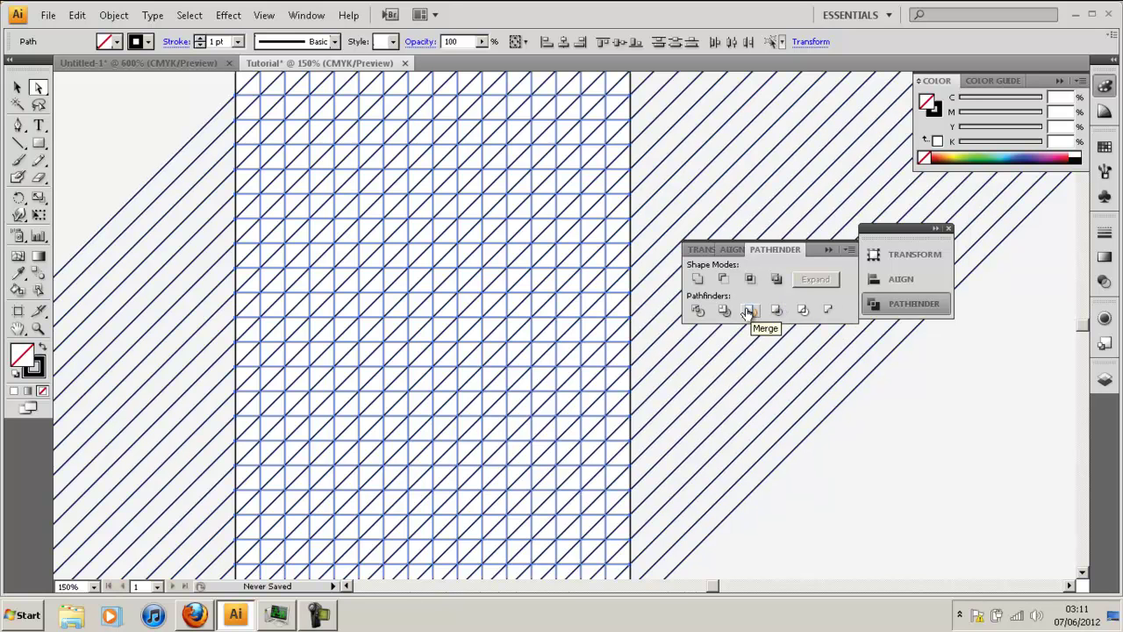
left_click(693, 312)
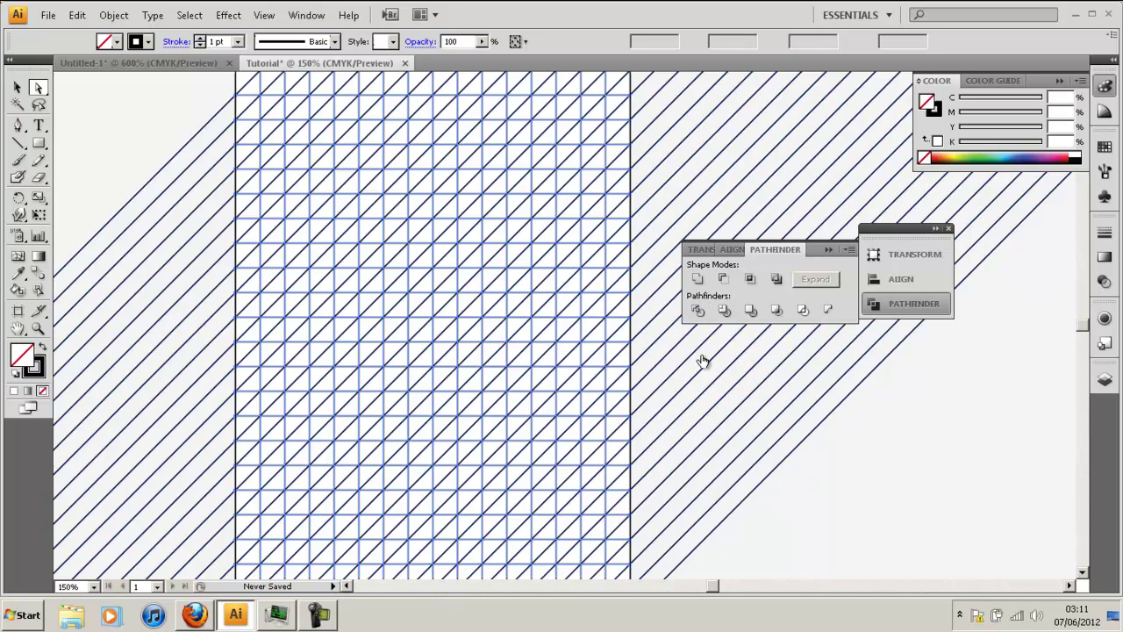
Zoom out, marquee-select the divided triangle group, Ungroup it, and deselect the pieces.
key("ctrl+1")
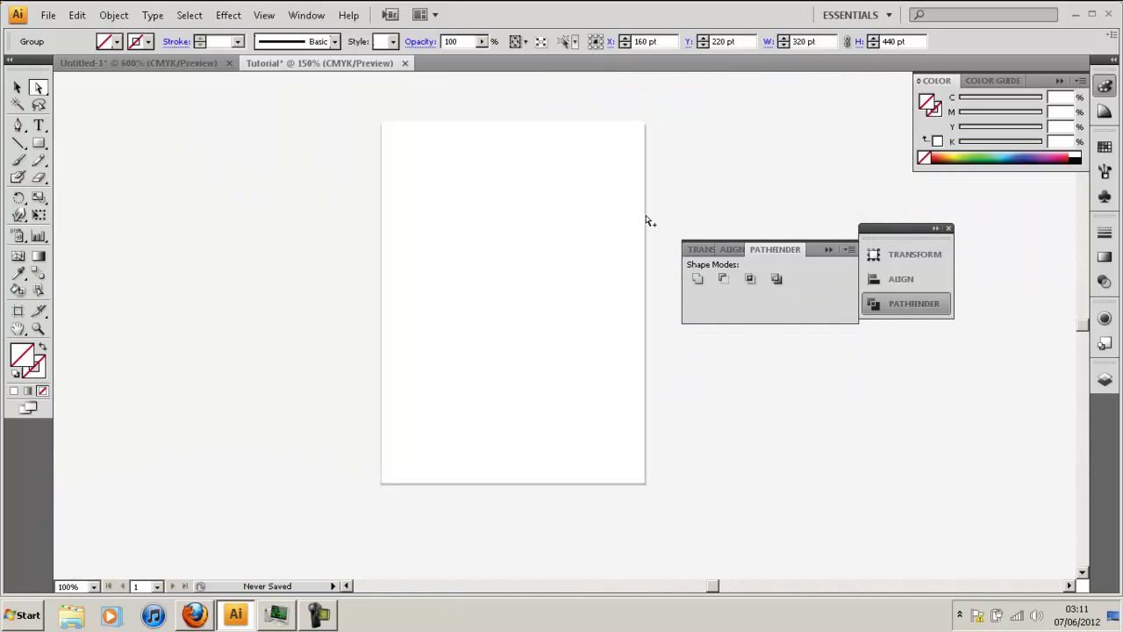
key("ctrl+minus")
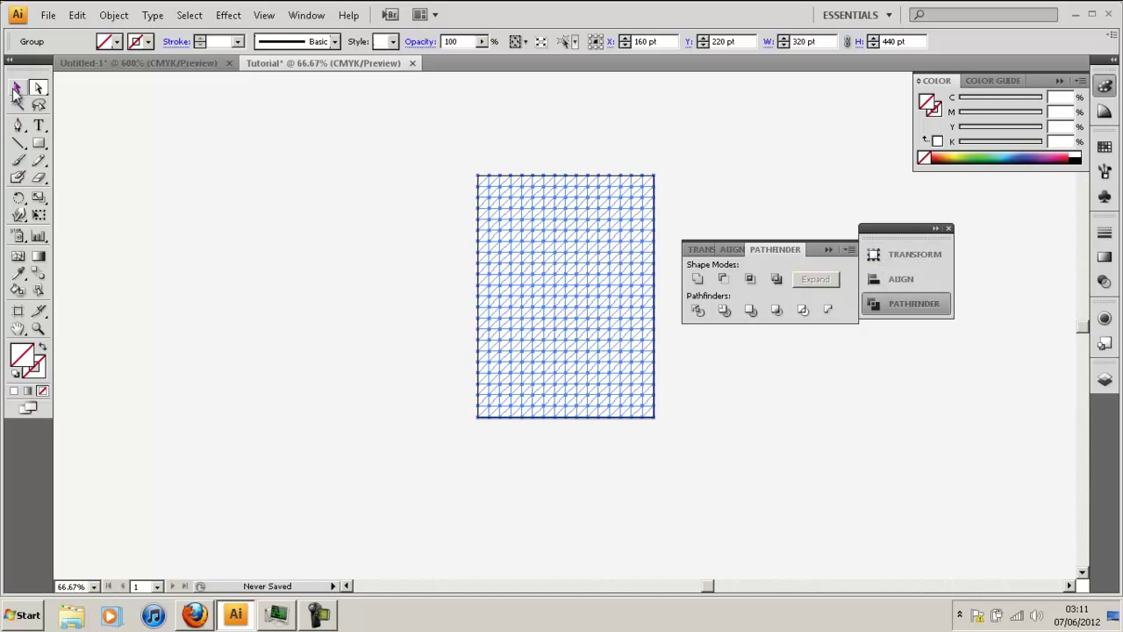
left_click(17, 87)
left_click(223, 182)
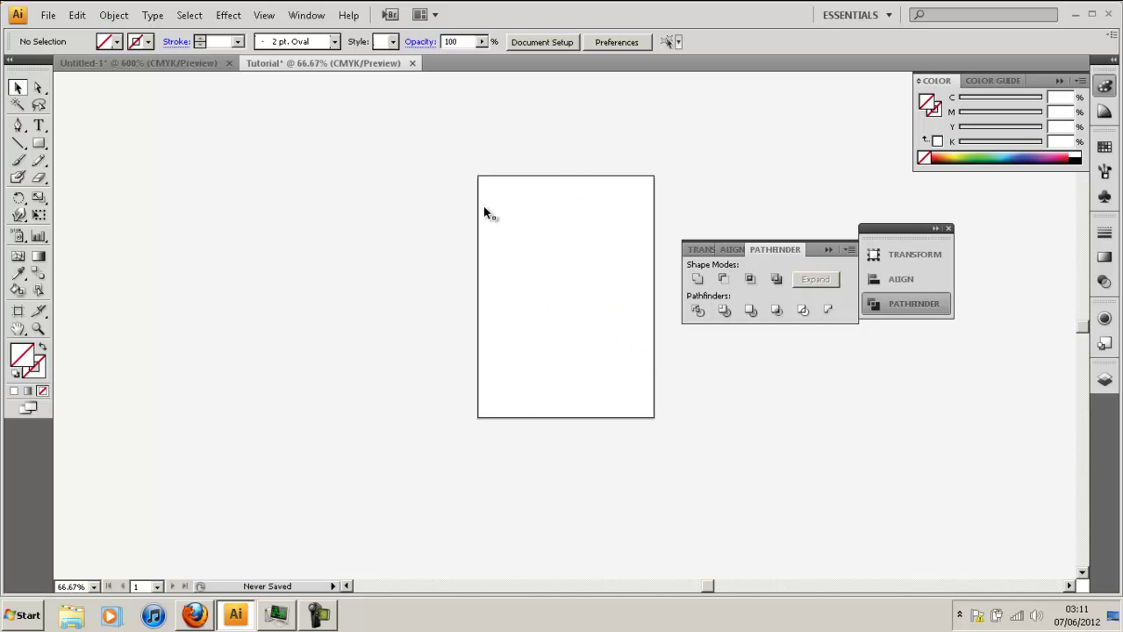
left_click_drag(414, 137, 702, 474)
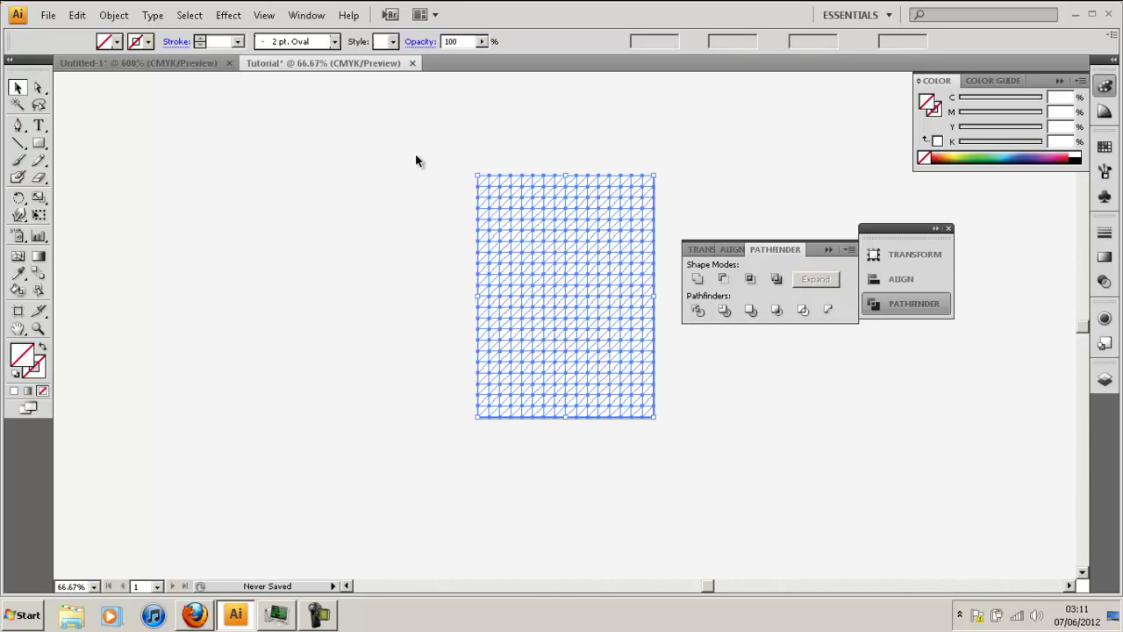
right_click(553, 232)
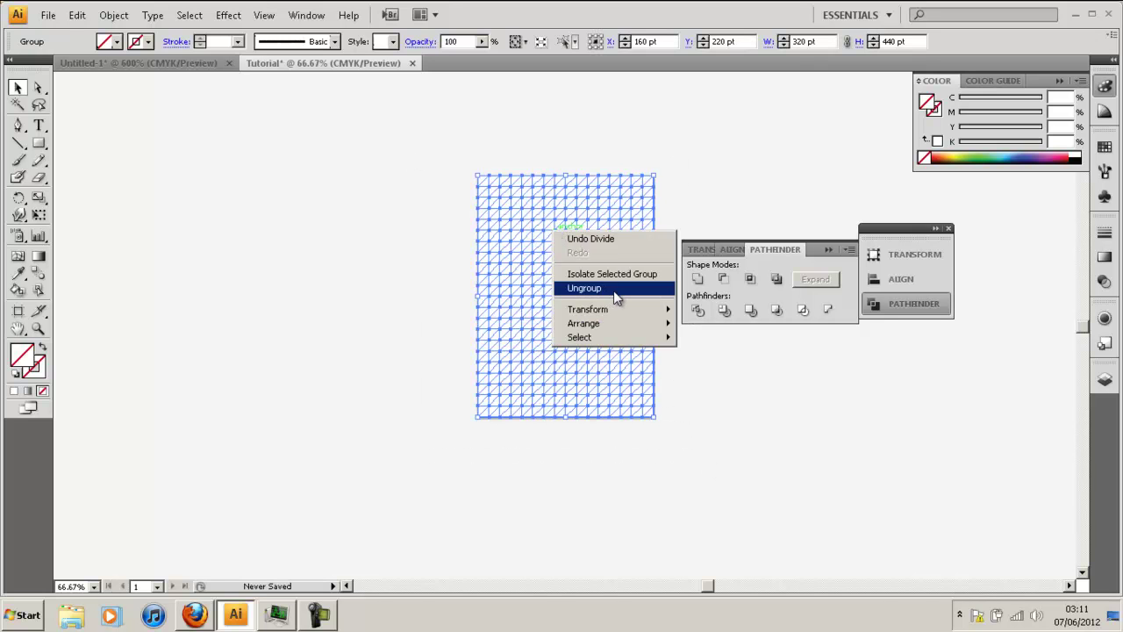
left_click(740, 146)
key("Delete")
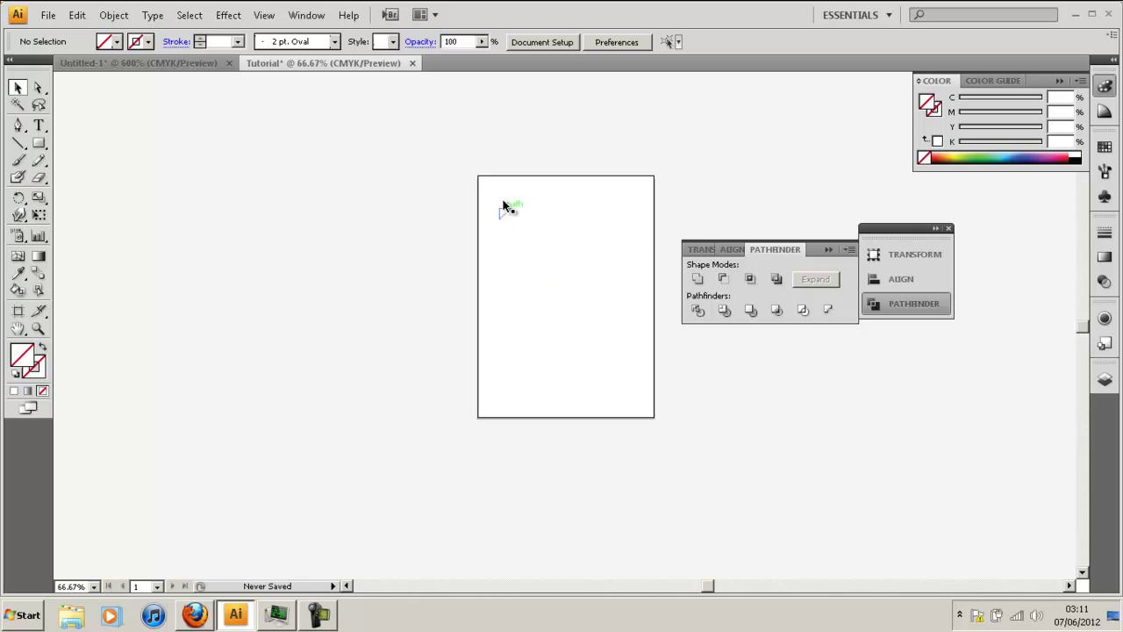
Zoom in on the triangle pieces, collapse the Pathfinder panel group to icons and move it aside.
scroll(617, 223, "up", 1)
scroll(427, 169, "up", 1)
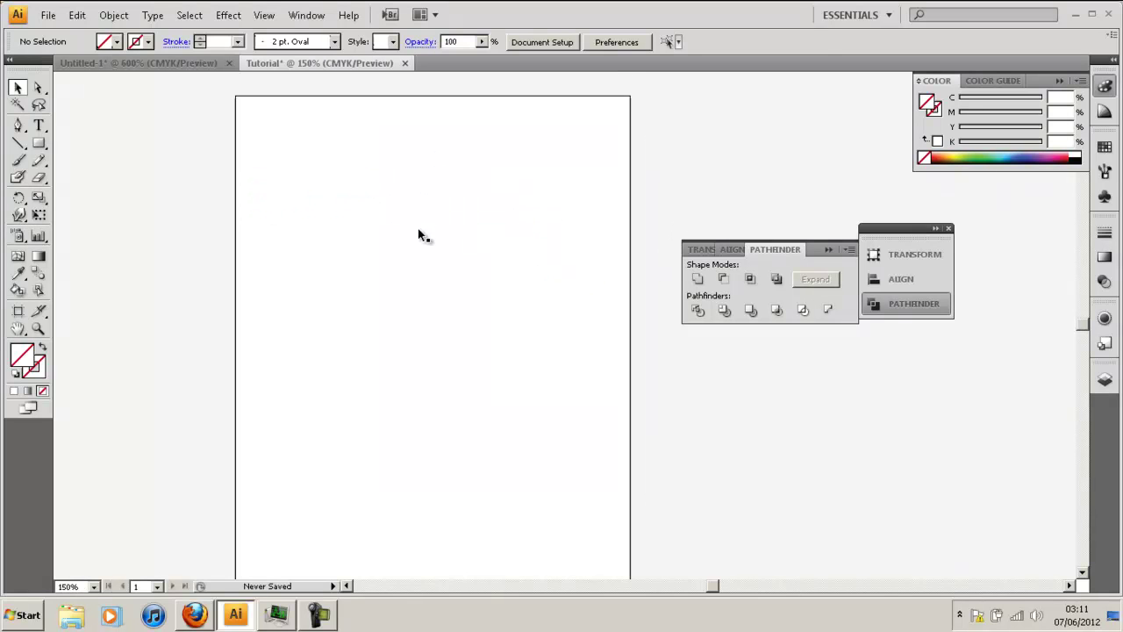
left_click_drag(713, 586, 707, 586)
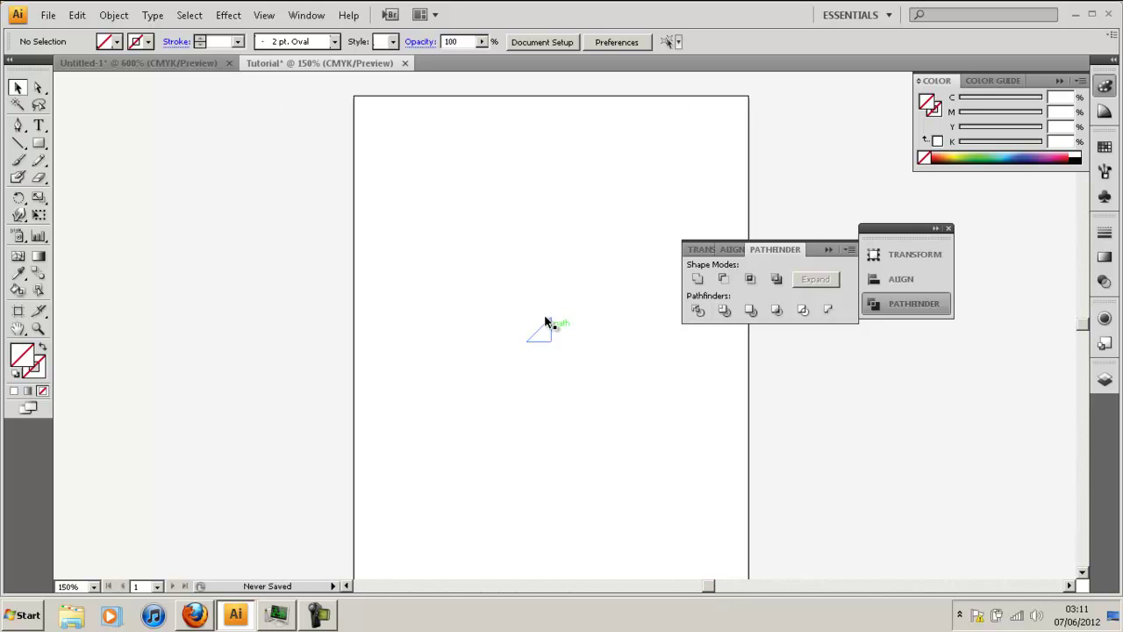
left_click(828, 251)
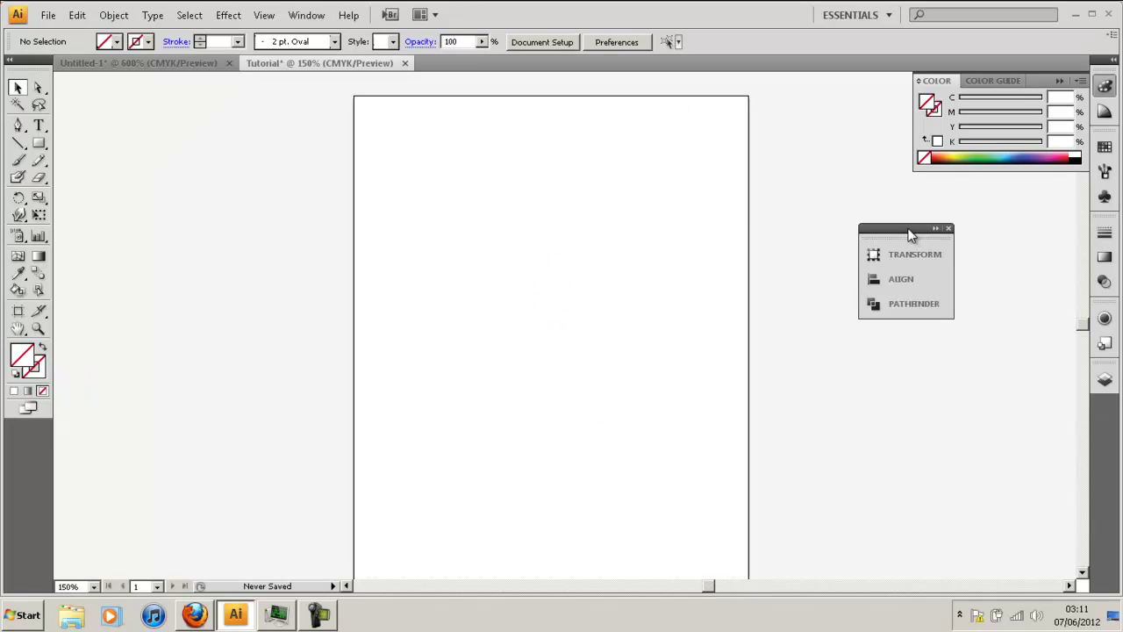
left_click_drag(910, 231, 956, 226)
scroll(720, 173, "down", 1)
scroll(720, 173, "up", 1)
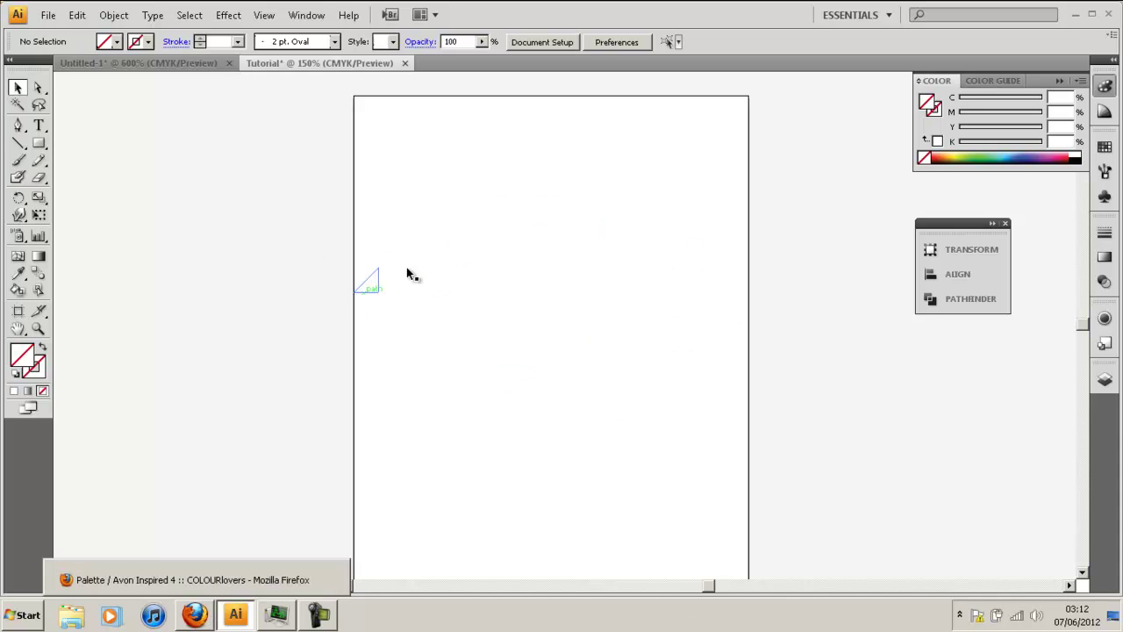
scroll(676, 200, "down", 1)
scroll(680, 203, "up", 1)
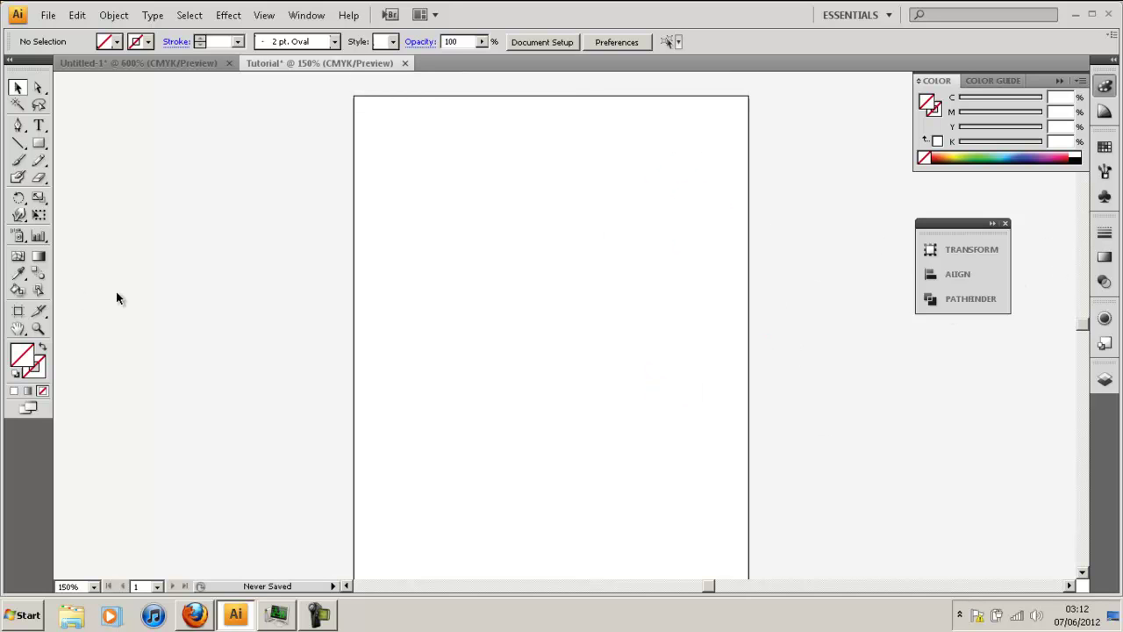
Switch to the Avon Inspired 4 palette page in Firefox and scroll to its Colors list.
left_click(197, 615)
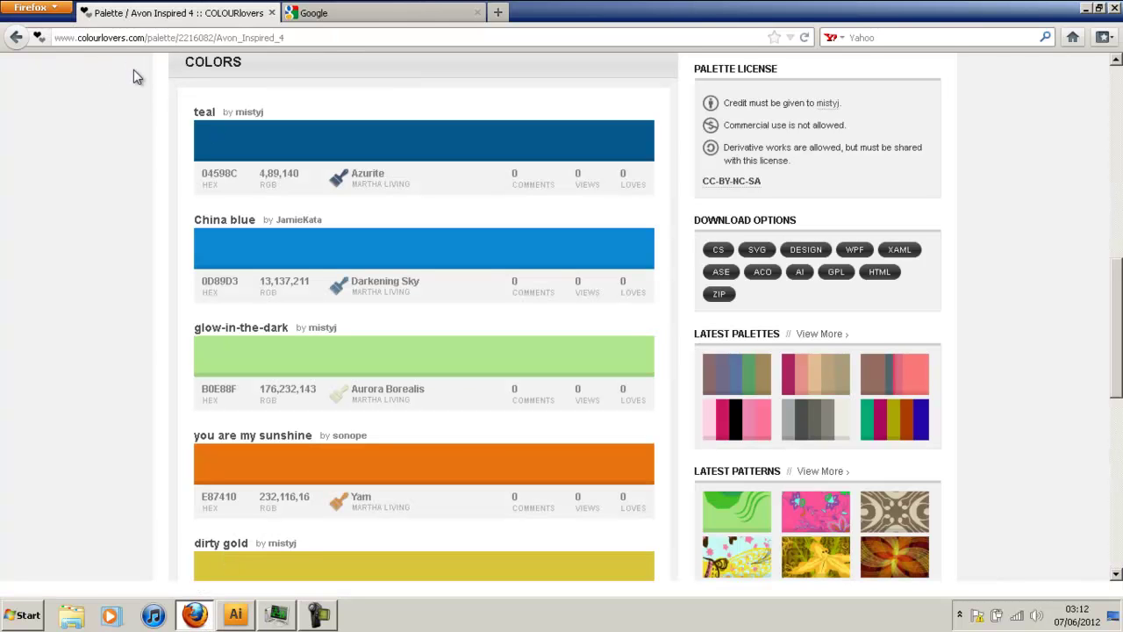
scroll(441, 243, "up", 10)
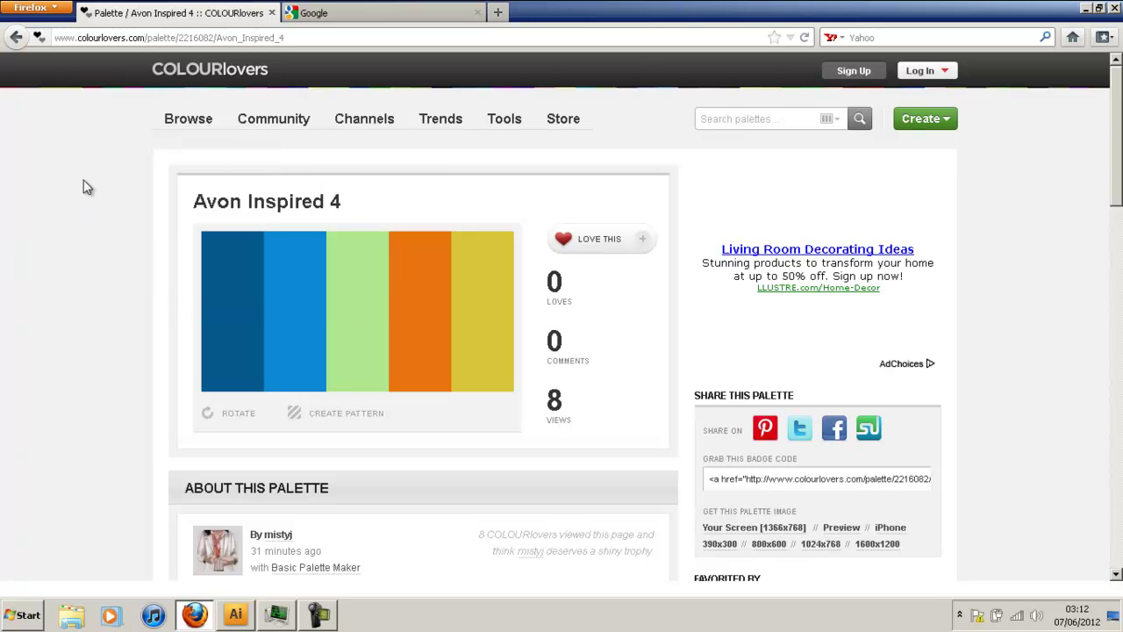
mouse_move(182, 132)
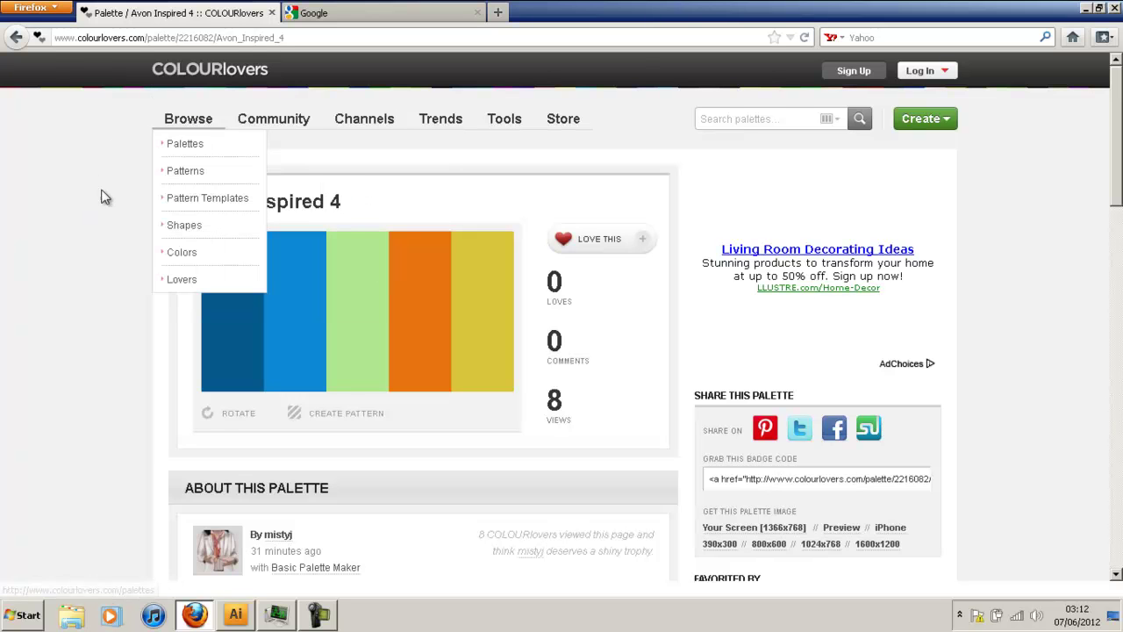
scroll(105, 211, "down", 2)
scroll(123, 202, "up", 2)
scroll(307, 264, "down", 3)
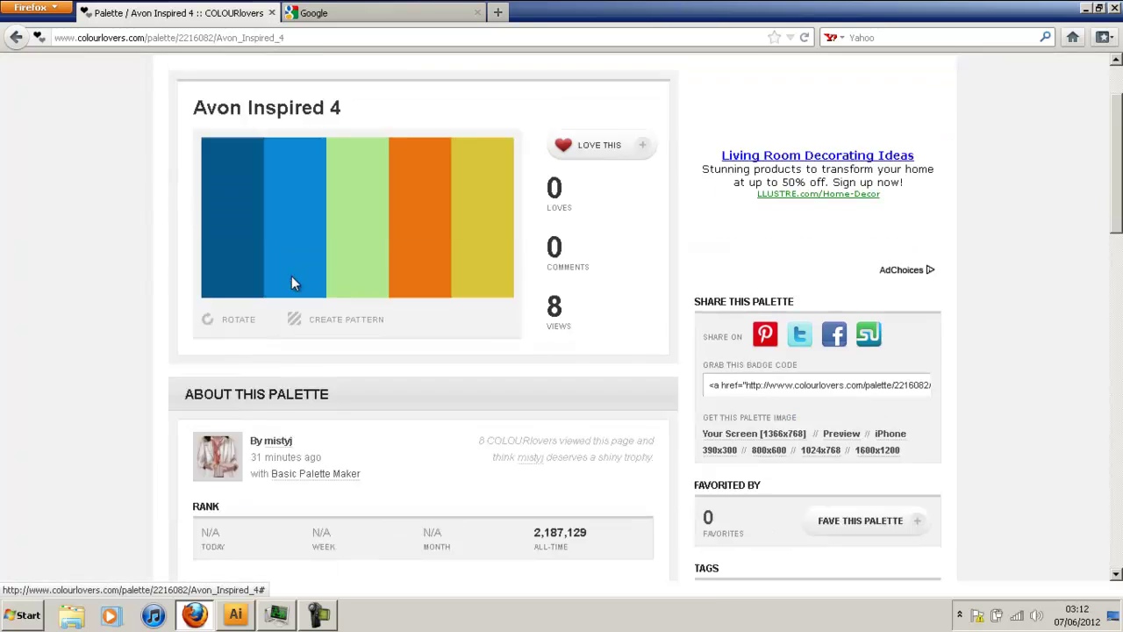
scroll(233, 250, "up", 3)
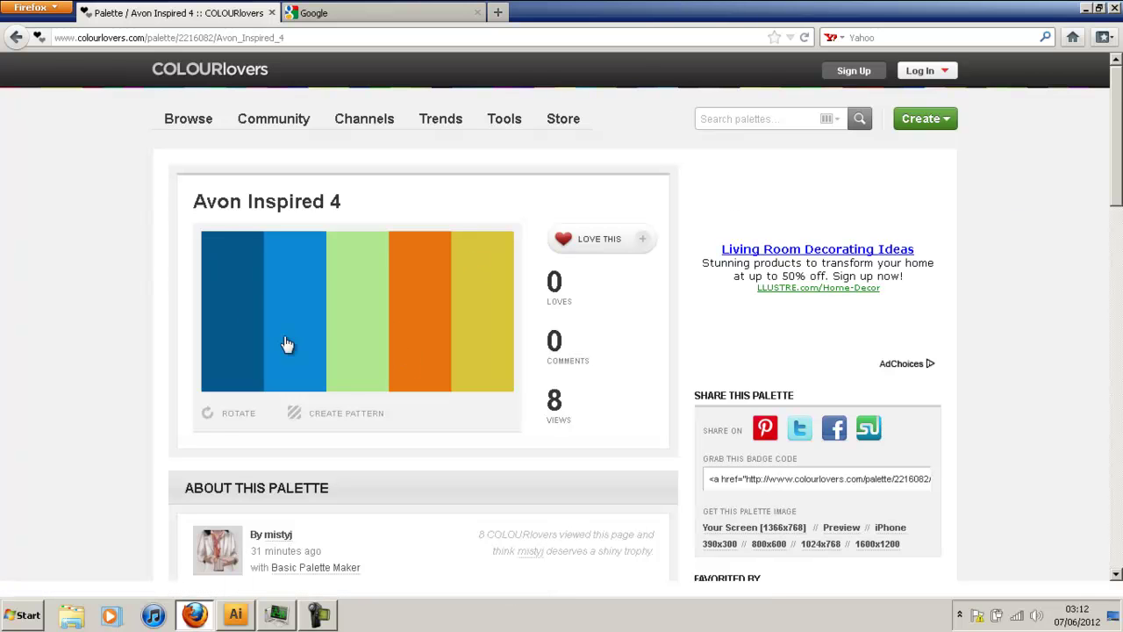
scroll(98, 247, "down", 1)
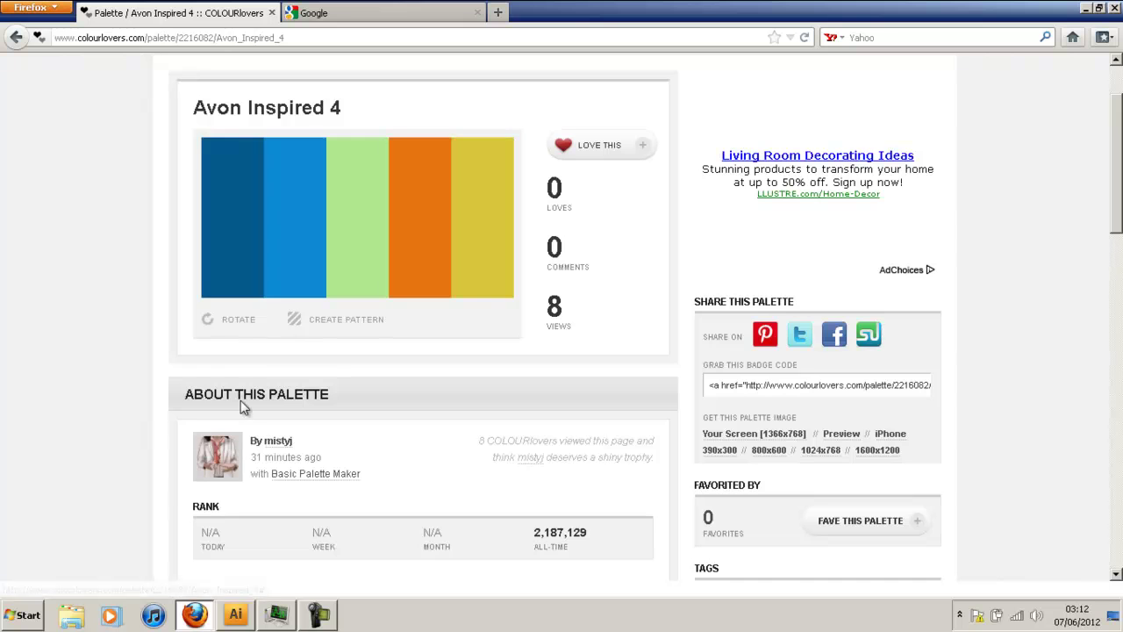
scroll(223, 272, "down", 10)
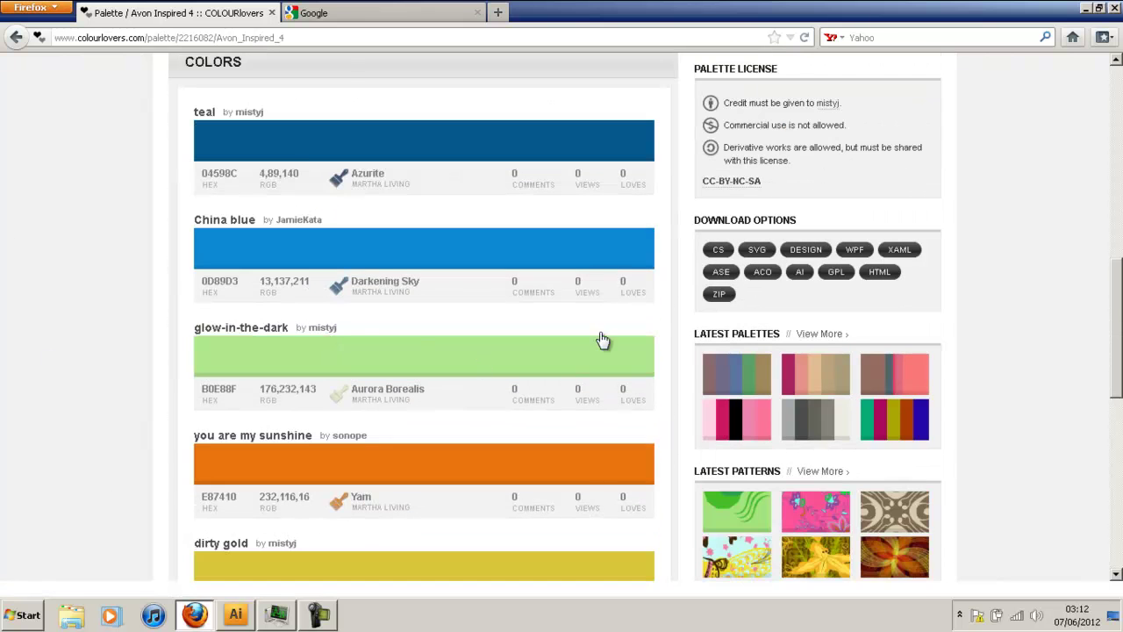
scroll(601, 338, "down", 4)
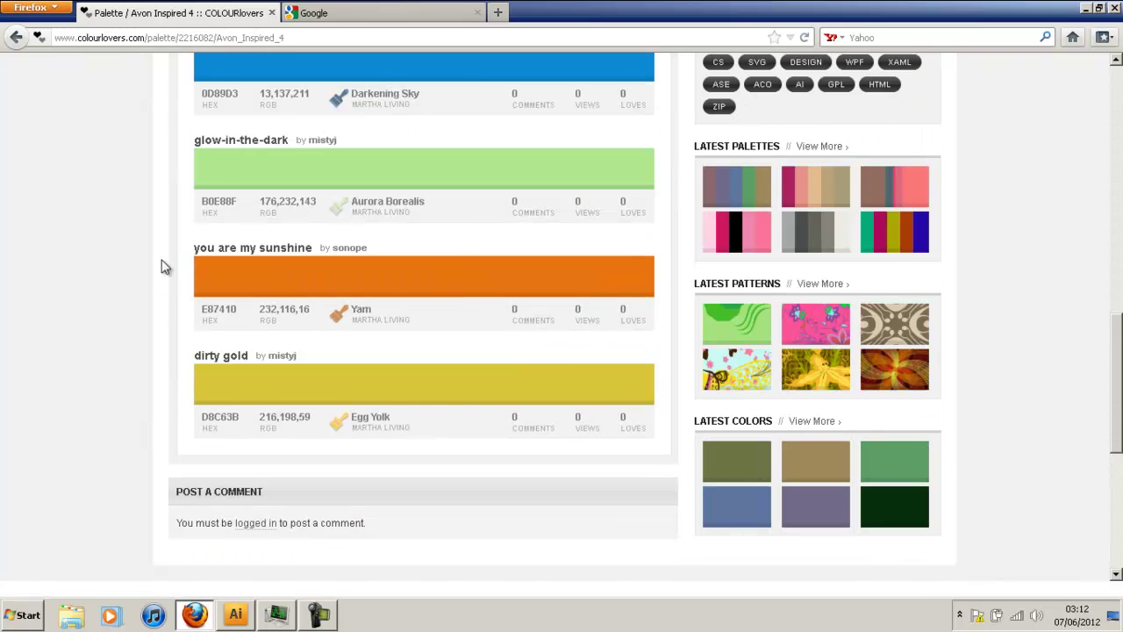
scroll(166, 254, "up", 4)
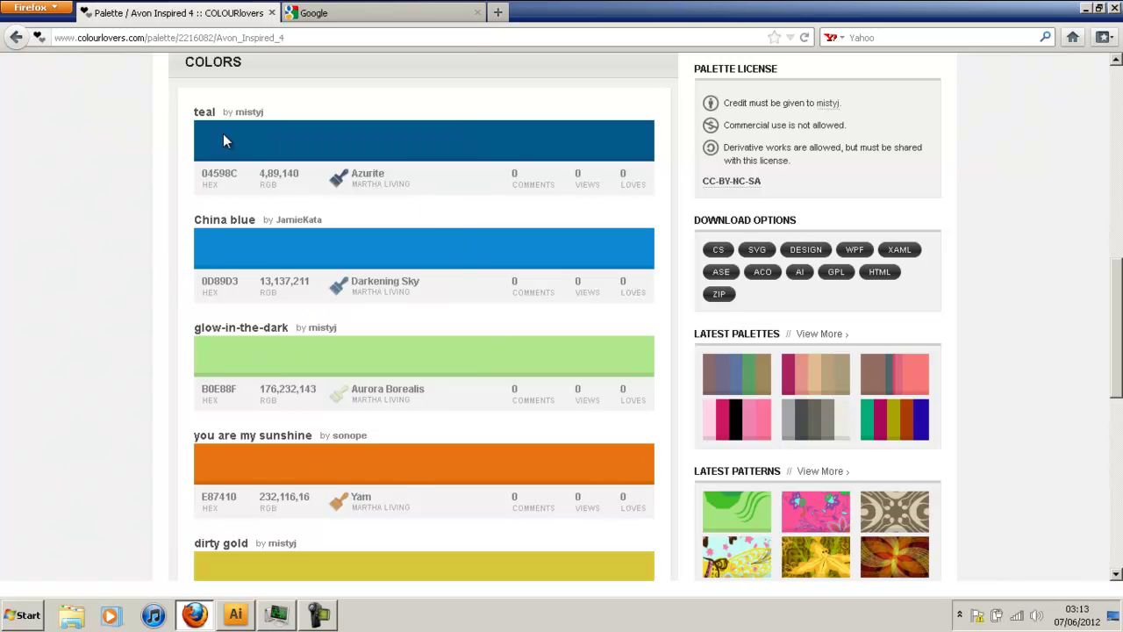
scroll(122, 167, "up", 4)
scroll(186, 294, "down", 2)
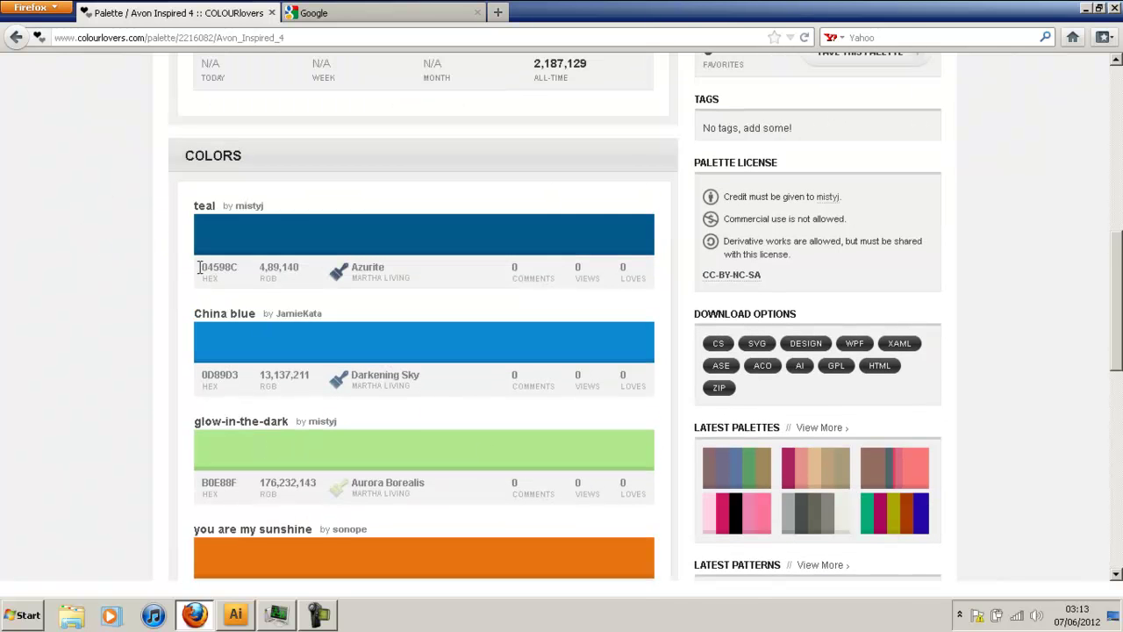
Select the teal hex code 04598C in the palette's Colors list.
left_click_drag(199, 266, 239, 266)
left_click(203, 272)
double_click(270, 268)
scroll(158, 281, "down", 2)
left_click(150, 275)
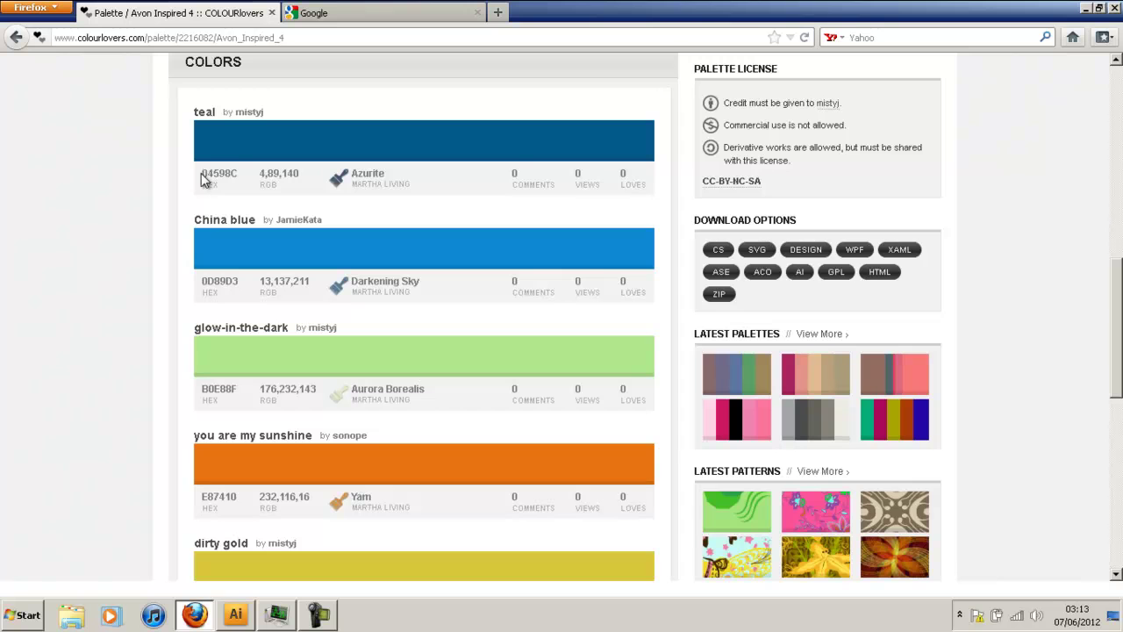
left_click_drag(202, 179, 234, 171)
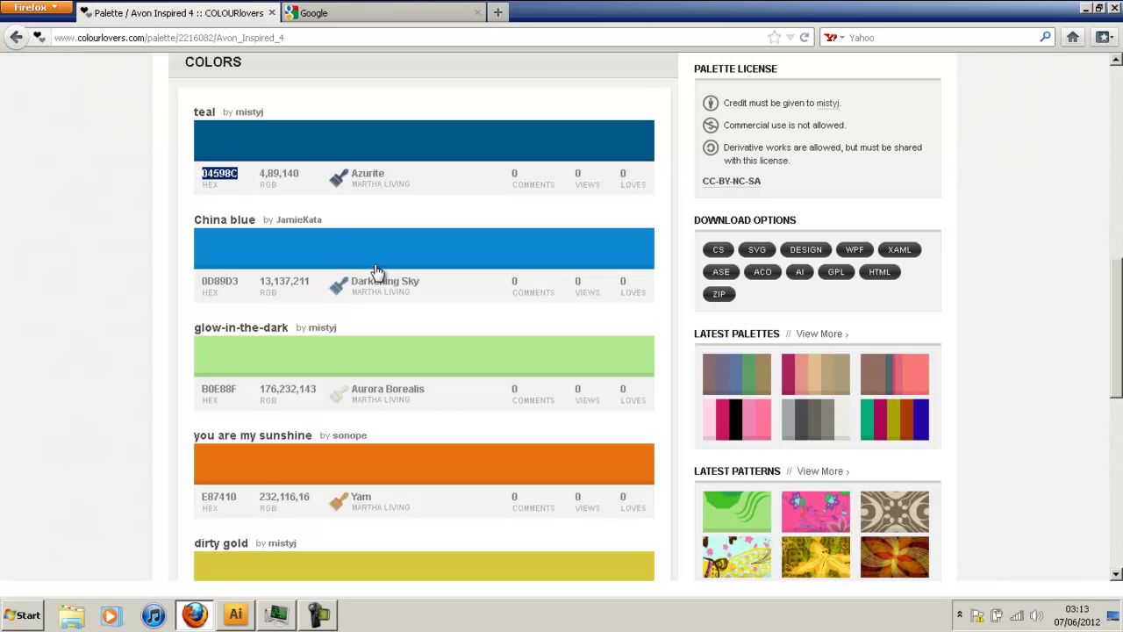
Back in Illustrator, draw a 62 × 50 pt rectangle left of the artboard.
left_click(235, 614)
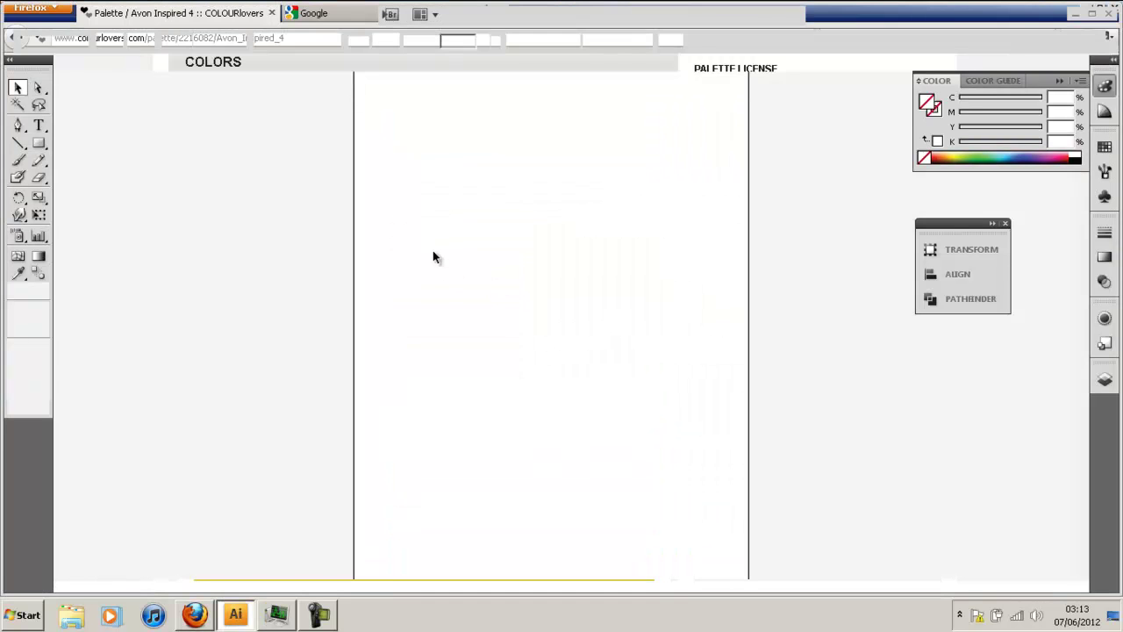
left_click(39, 143)
left_click_drag(191, 149, 269, 211)
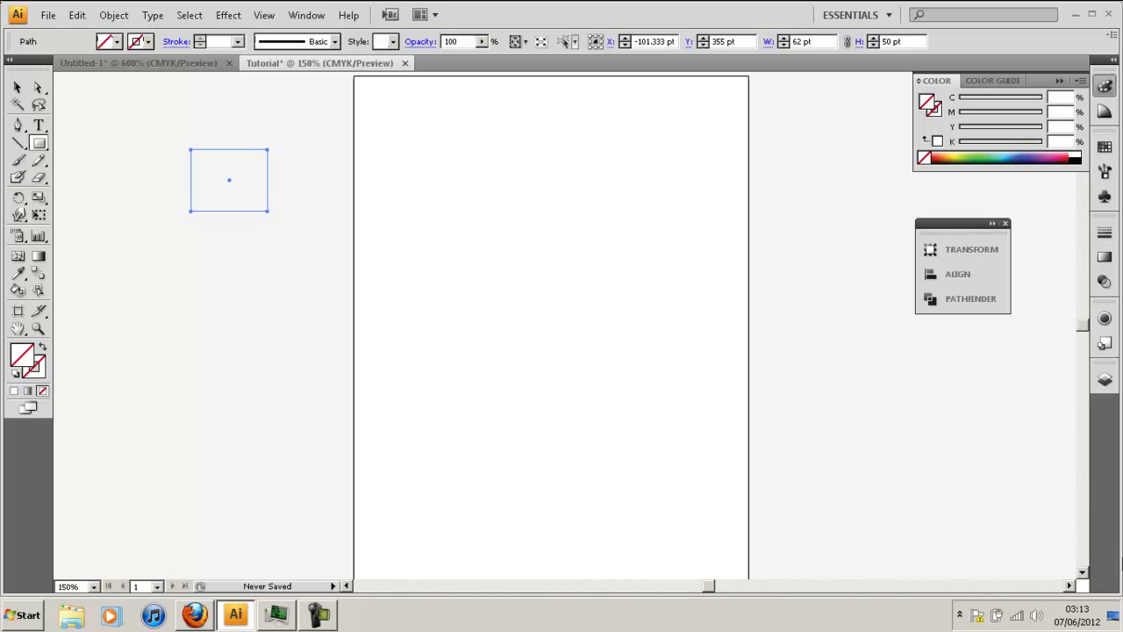
Give the rectangle a teal fill by entering hex 04598C in the Color Picker.
left_click(17, 89)
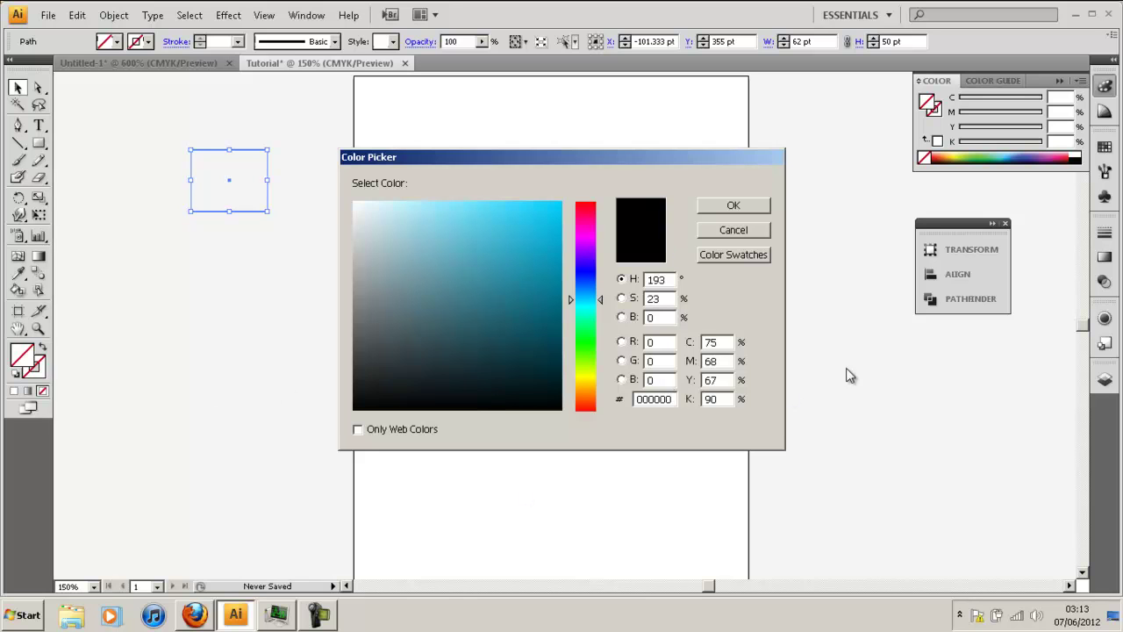
double_click(666, 402)
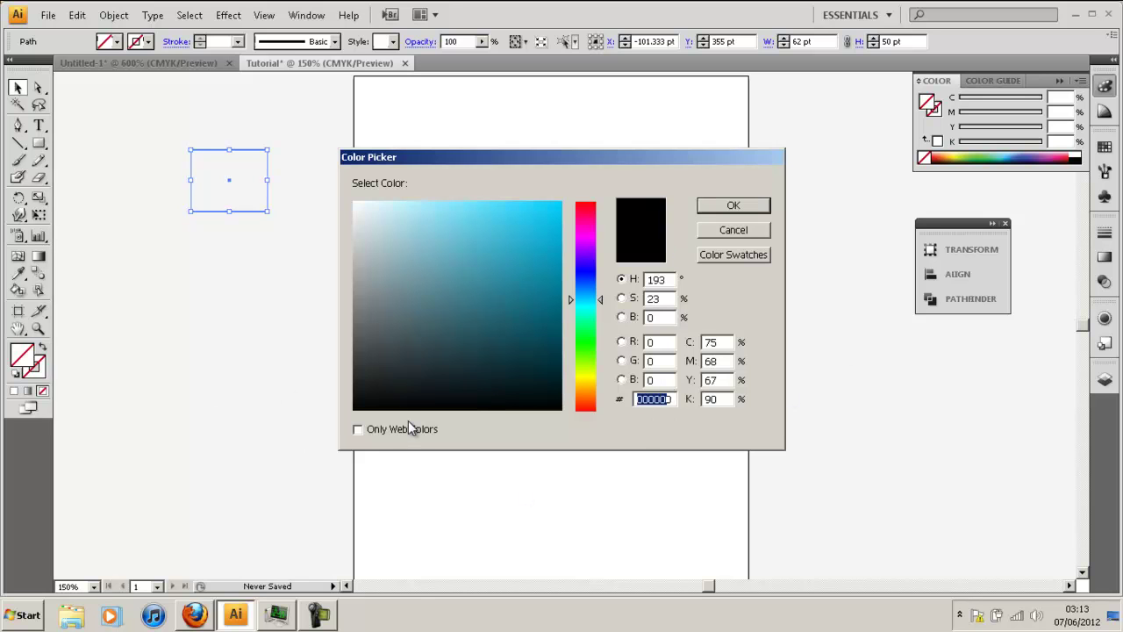
type("04598C")
left_click(734, 205)
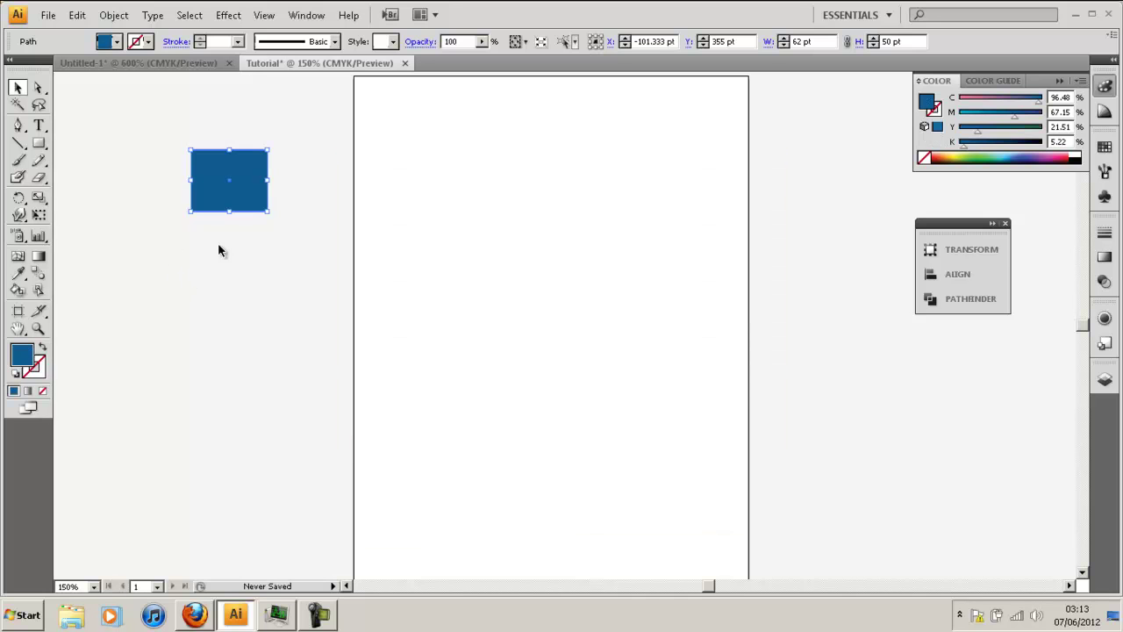
Deselect the rectangle and return to the COLOURlovers palette page.
left_click(251, 274)
scroll(281, 242, "down", 1)
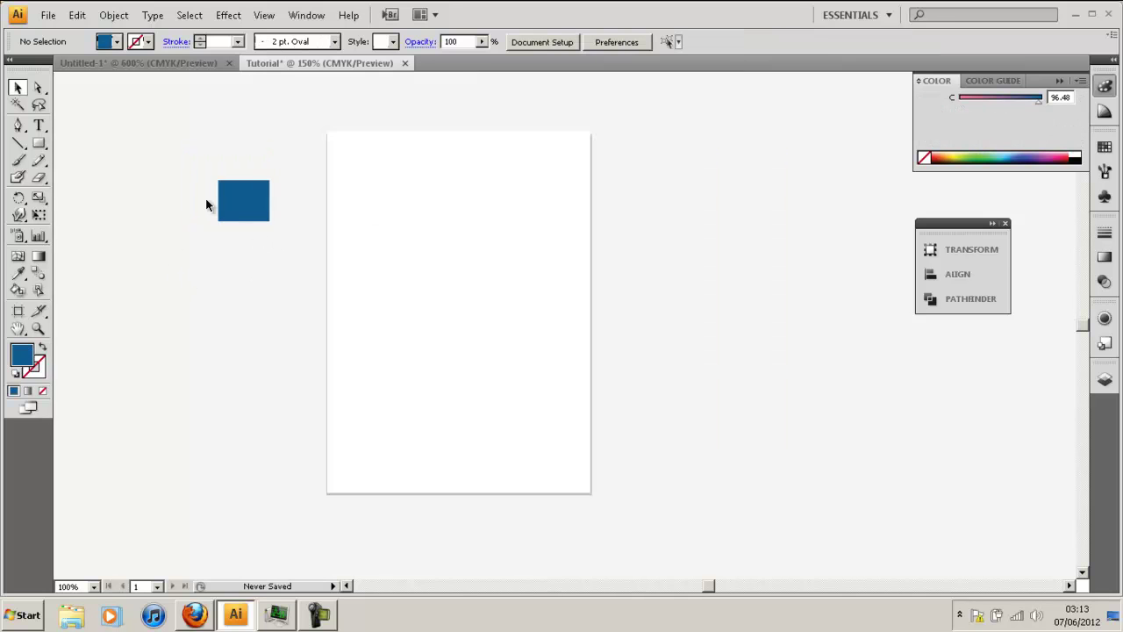
scroll(205, 198, "down", 1)
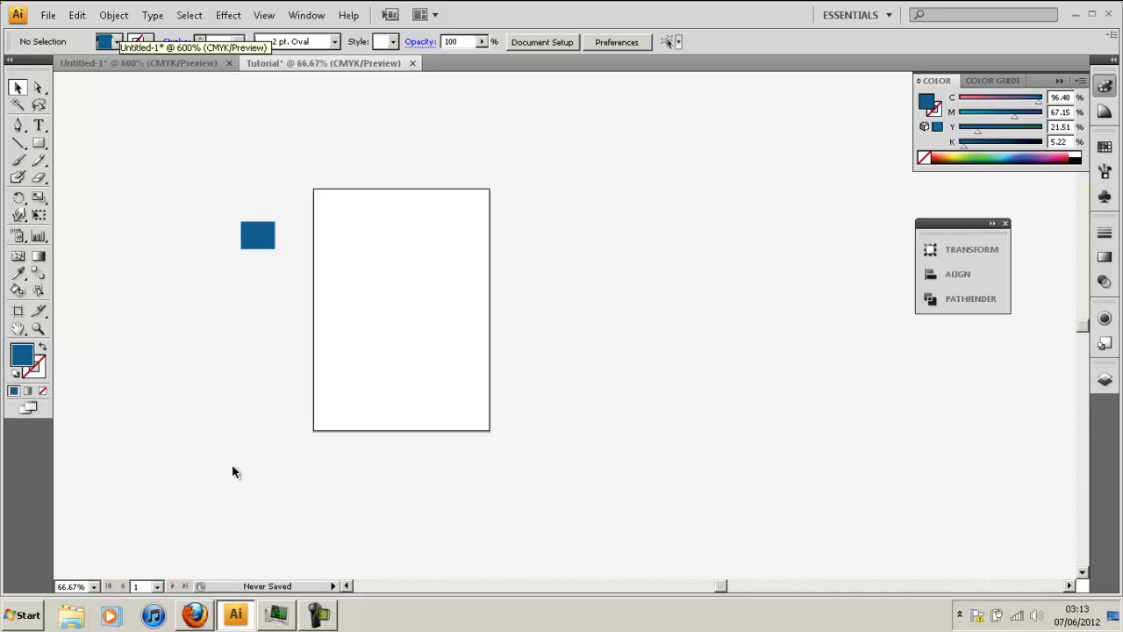
left_click(194, 614)
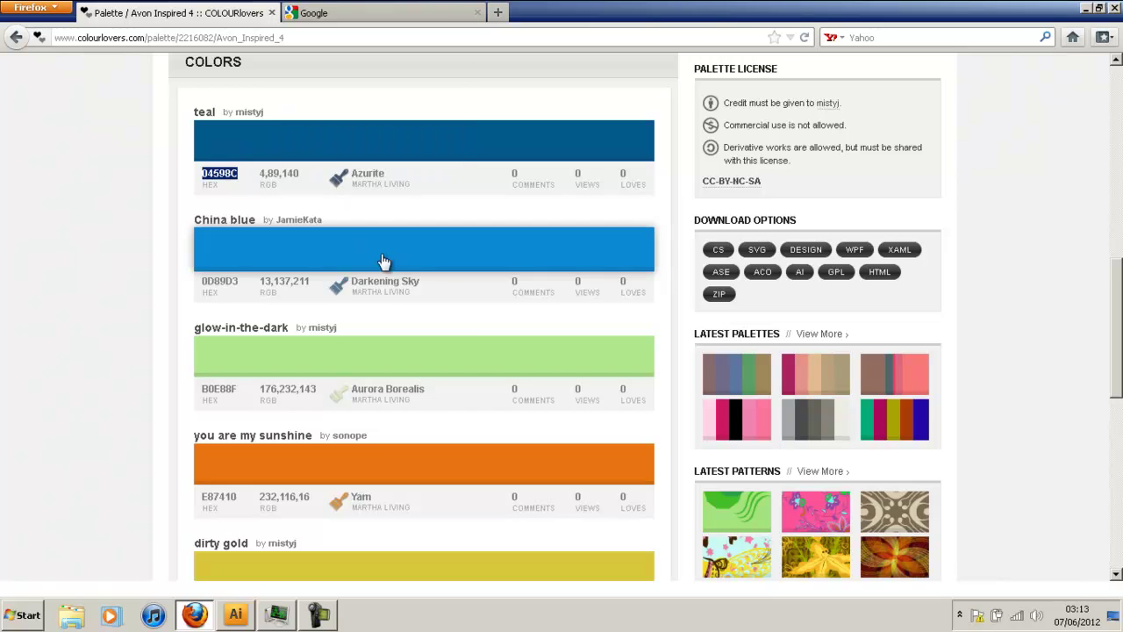
Glance over the Avon Inspired 4 Colors list, then bring the Illustrator document back.
scroll(456, 453, "down", 2)
scroll(392, 286, "up", 4)
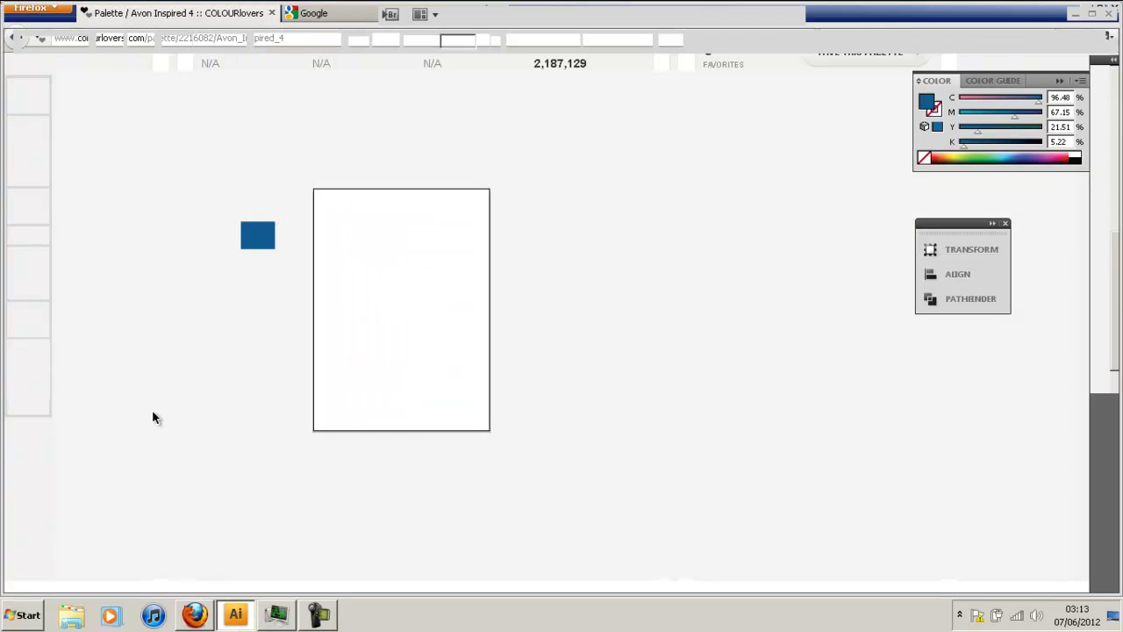
left_click(235, 614)
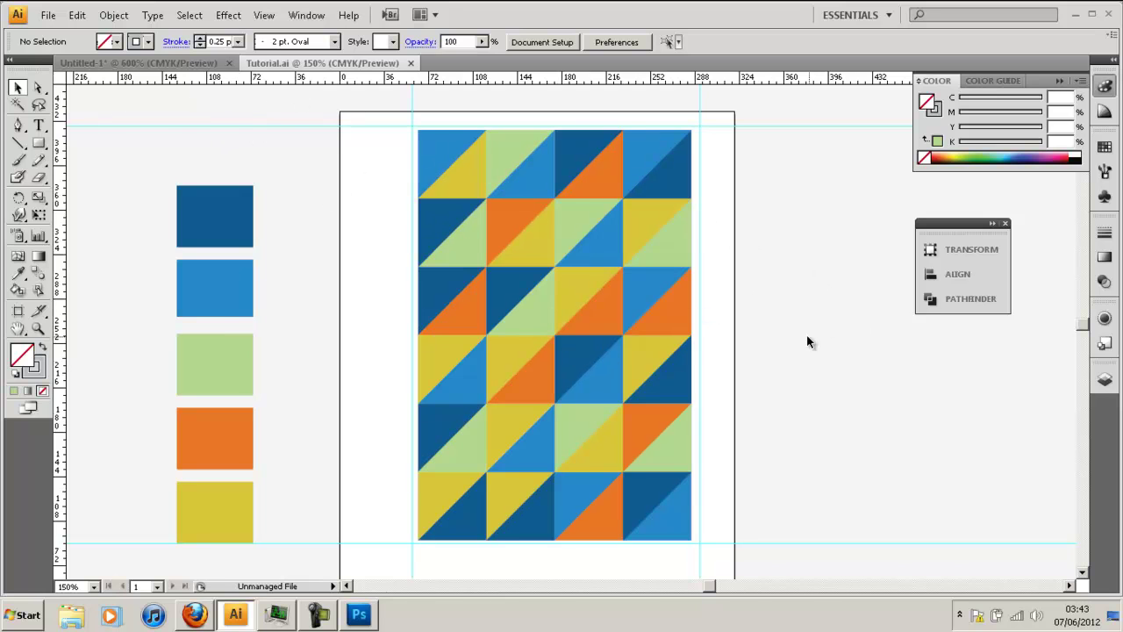
Review the five-colour triangle pattern and its swatches, then switch to the Photoshop poster.
scroll(799, 279, "down", 2)
scroll(713, 295, "up", 1)
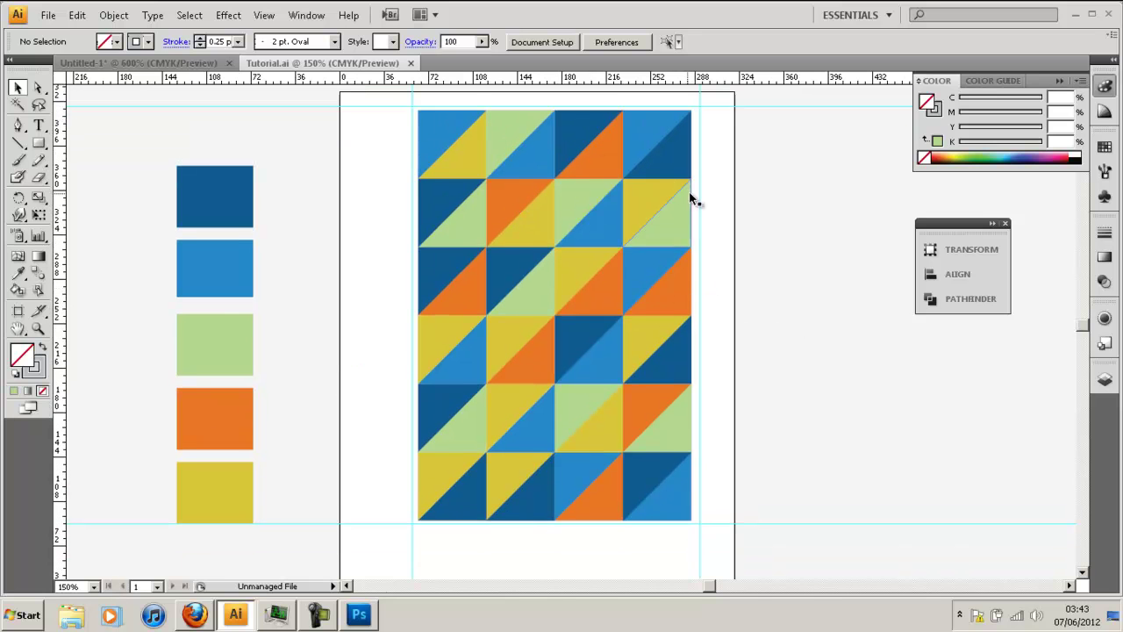
scroll(554, 296, "down", 1)
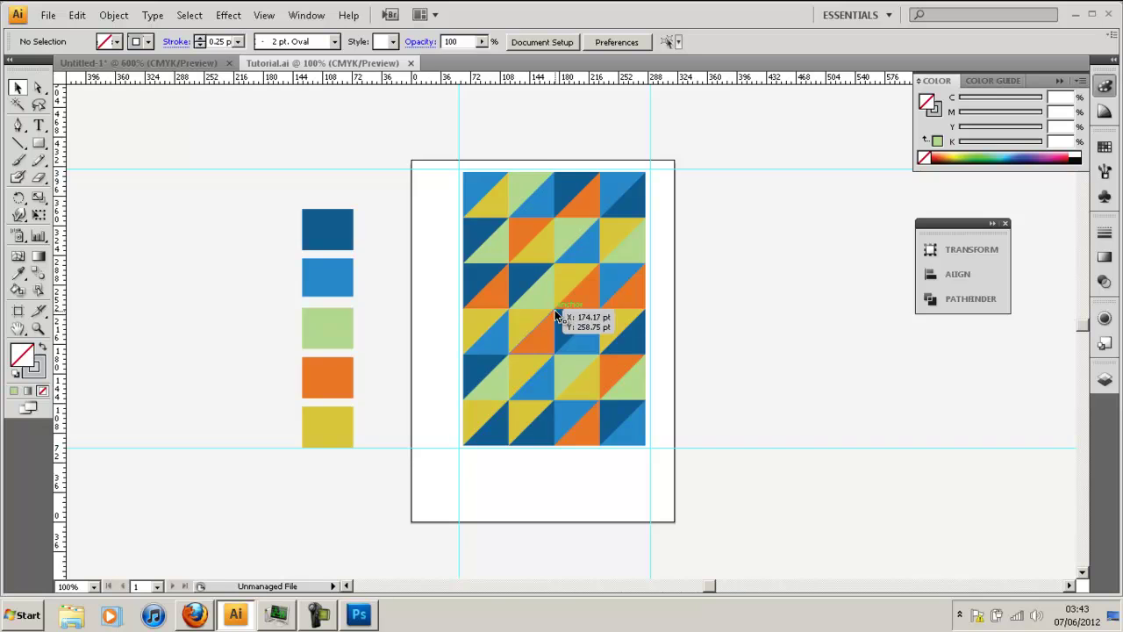
scroll(555, 309, "up", 1)
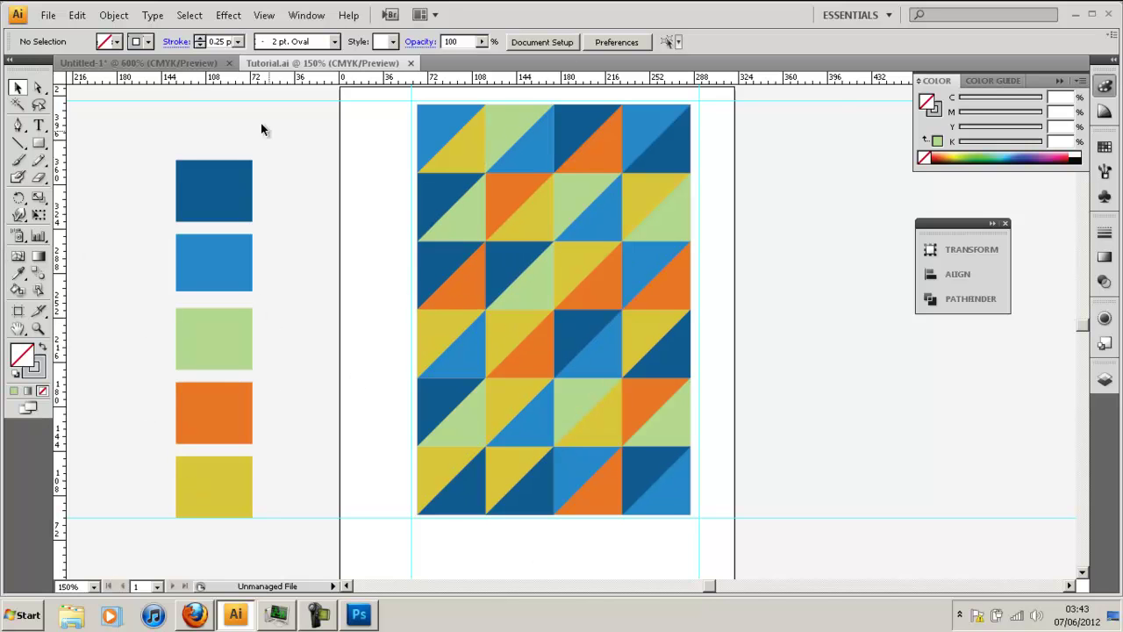
scroll(665, 257, "up", 1)
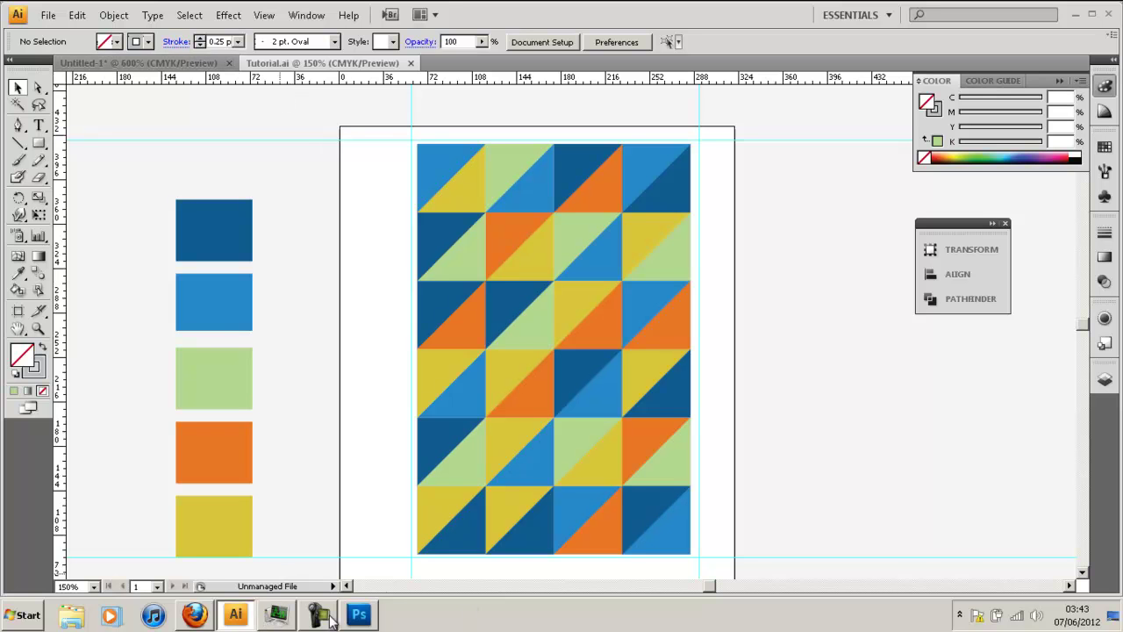
left_click(367, 617)
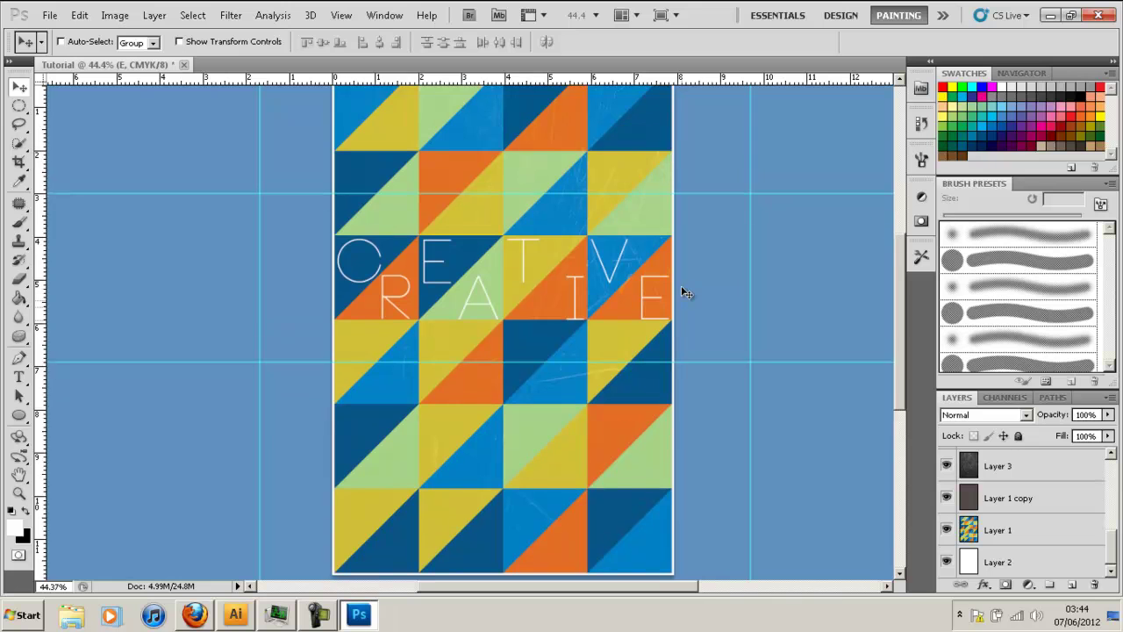
Hide Layer 1 copy, Layer 3 and the C letter layer.
scroll(661, 171, "down", 1)
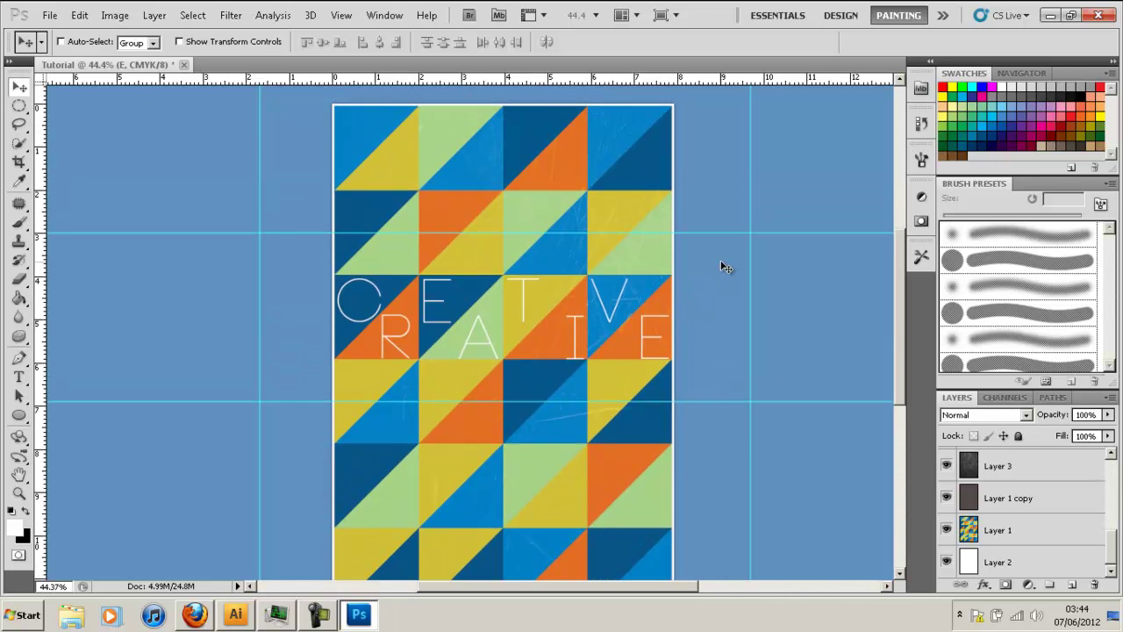
scroll(727, 239, "up", 2)
left_click(946, 496)
scroll(947, 504, "up", 1)
left_click(945, 496)
scroll(946, 498, "up", 1)
left_click(946, 498)
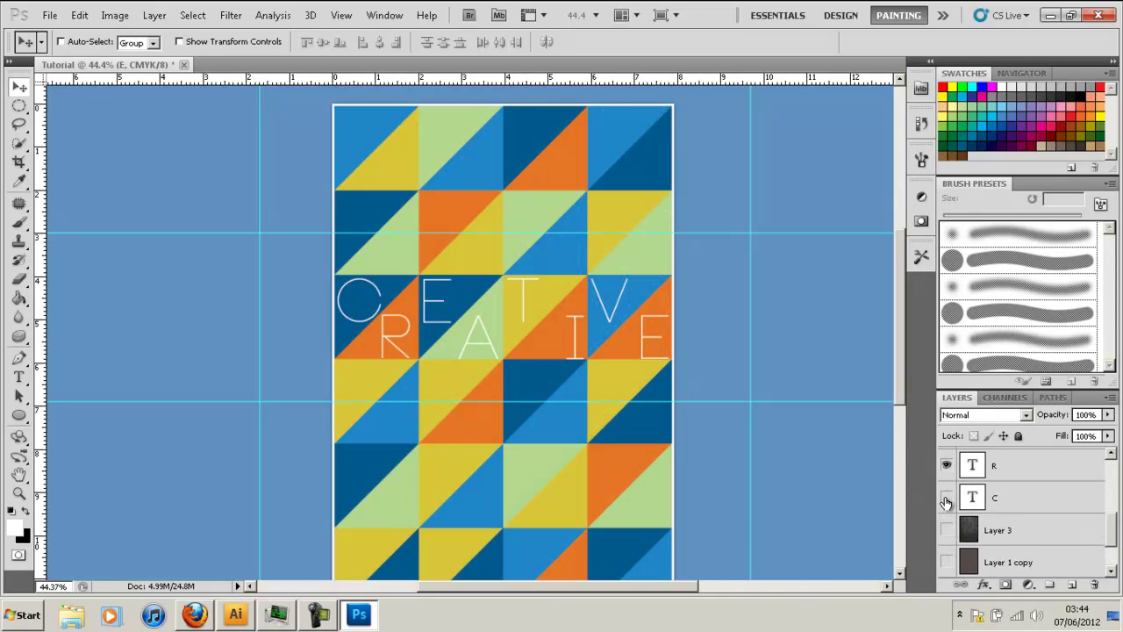
scroll(945, 500, "up", 2)
Hide the E, R, A, V, I and T letter layers, leaving the plain triangle pattern.
left_click(945, 498)
left_click(946, 529)
left_click(946, 468)
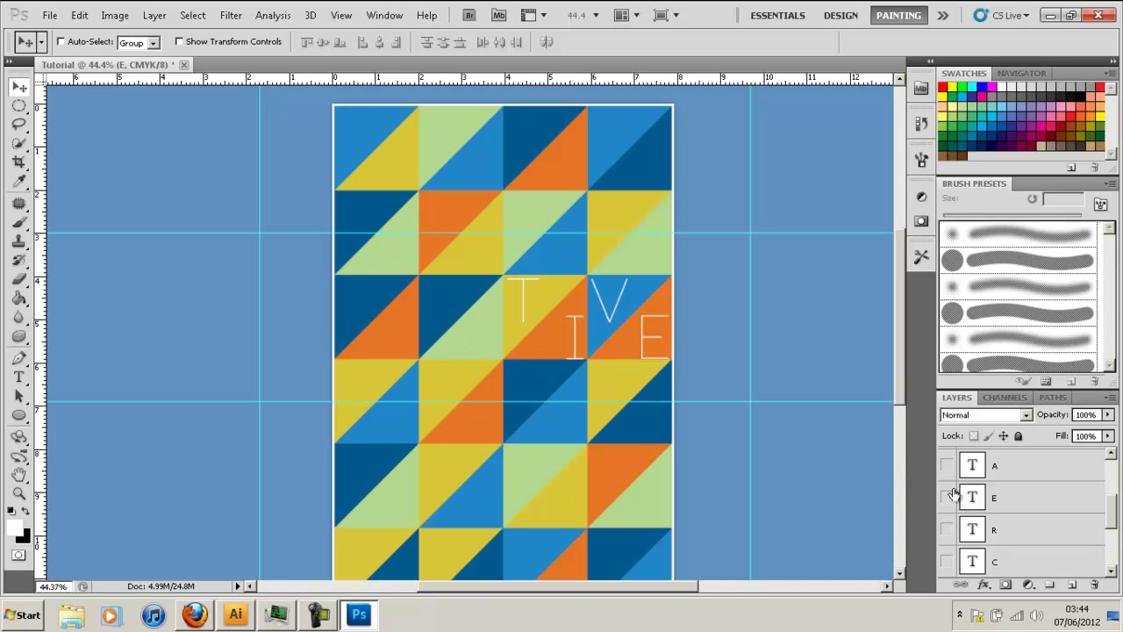
scroll(949, 491, "up", 4)
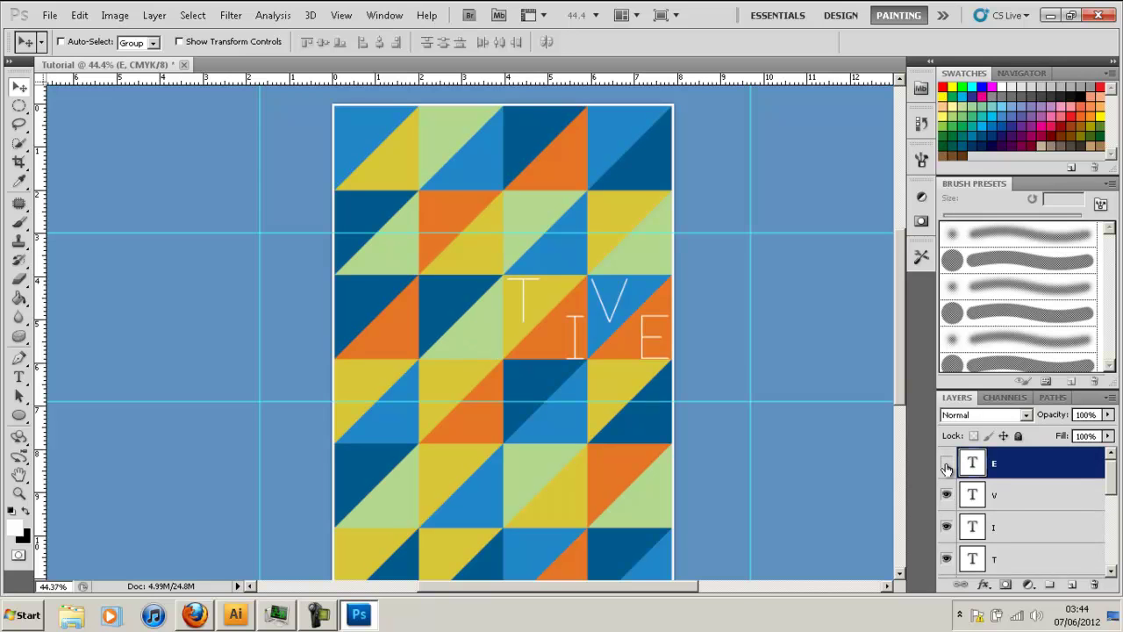
left_click(945, 495)
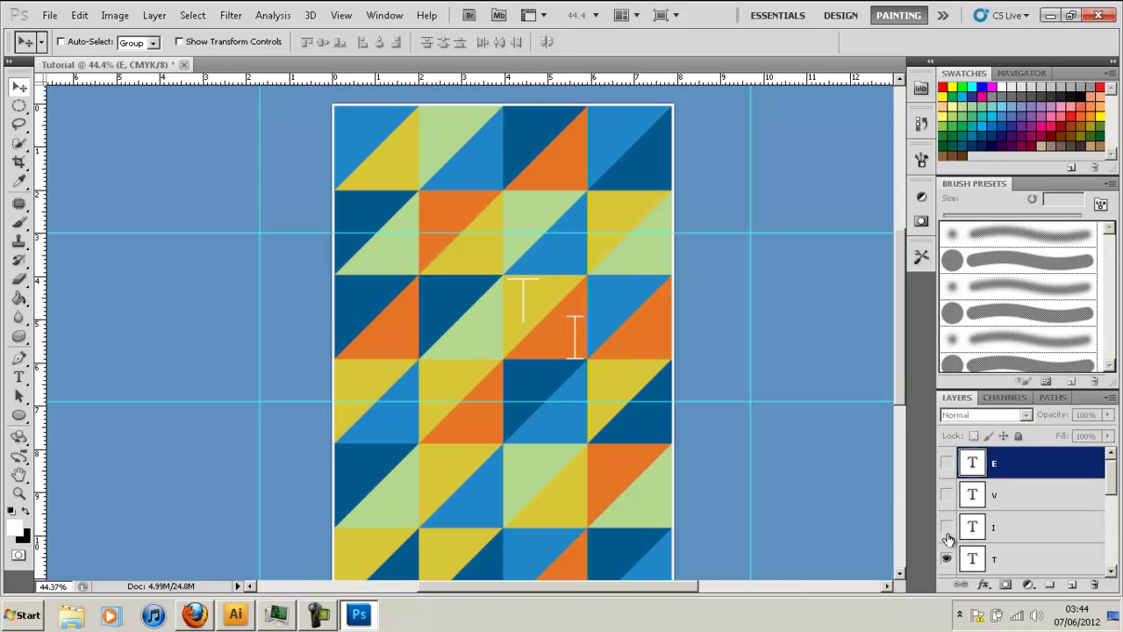
left_click(946, 527)
scroll(946, 527, "down", 2)
left_click(945, 496)
scroll(949, 509, "down", 3)
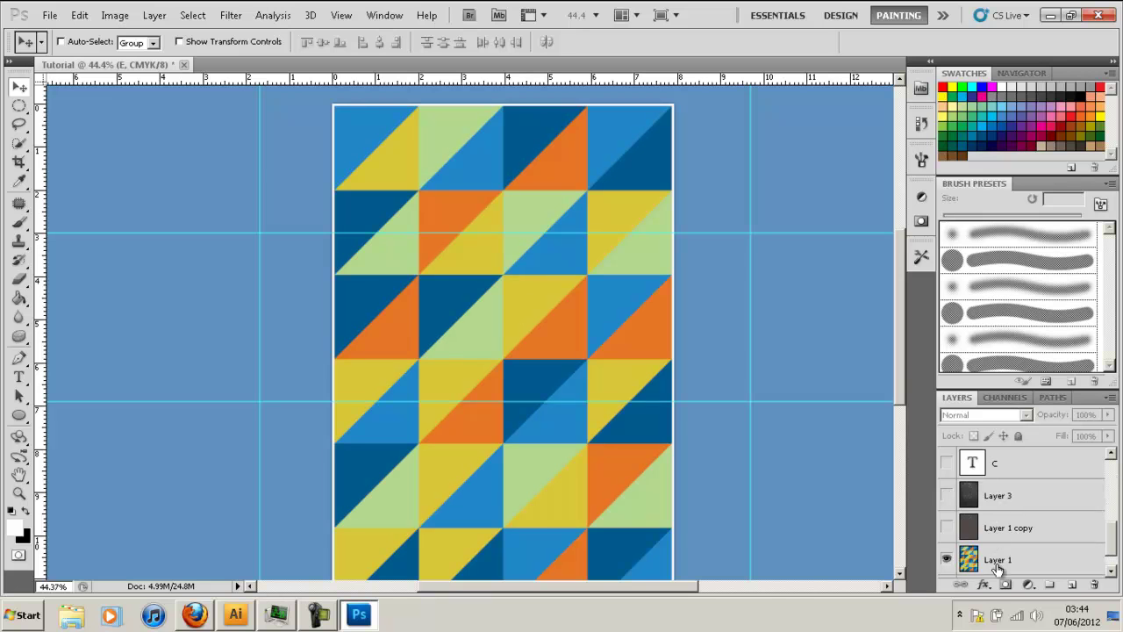
Duplicate Layer 1, the triangle pattern layer, as Layer 1 copy 2.
left_click(1018, 557)
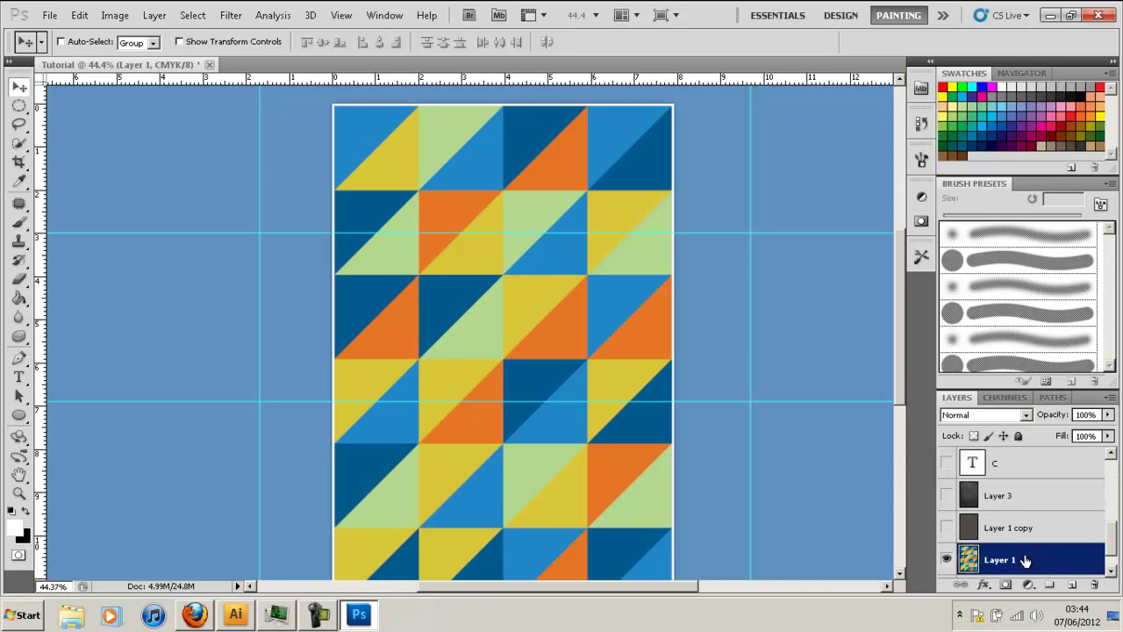
right_click(1013, 558)
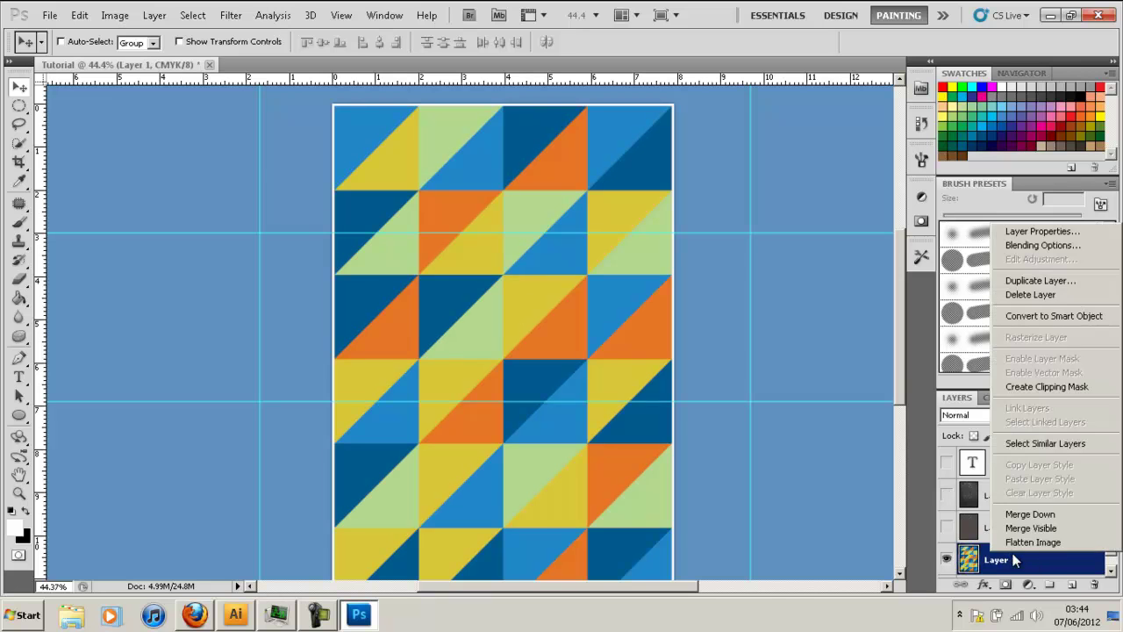
left_click(1045, 282)
key("Return")
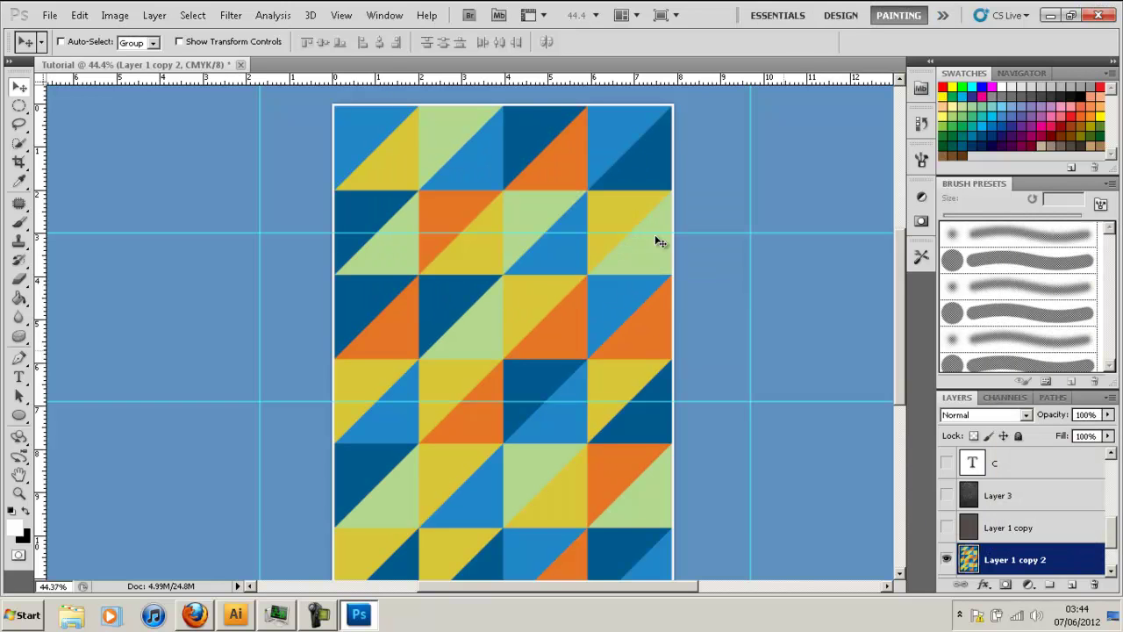
Apply a High Pass filter with a 0.6 pixel radius to the duplicate layer.
left_click(230, 15)
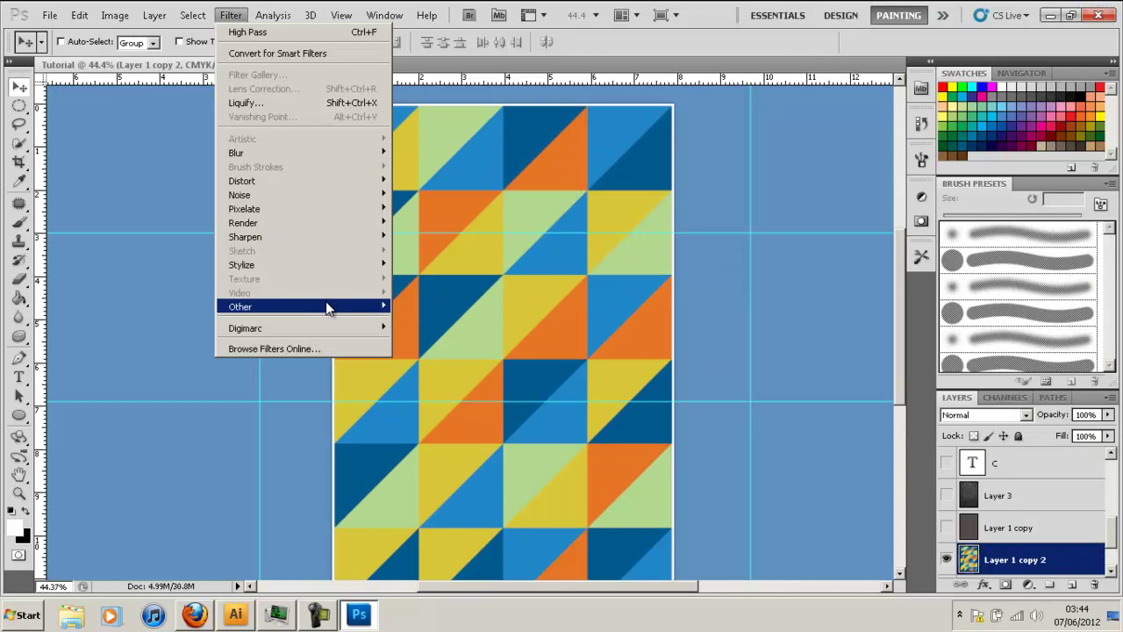
mouse_move(326, 302)
left_click(425, 320)
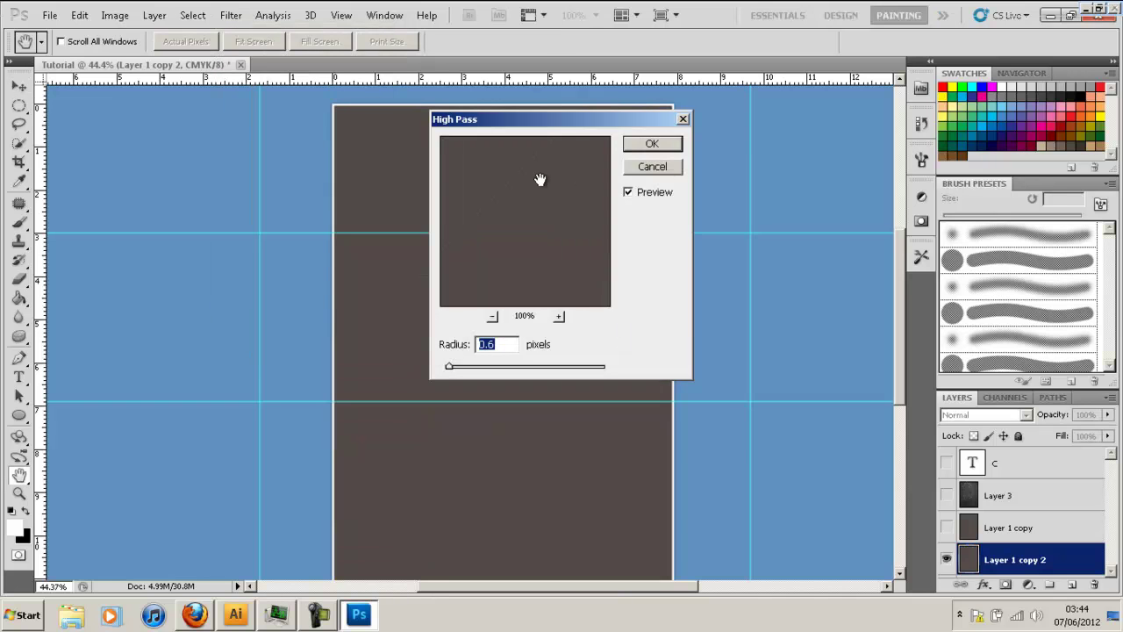
left_click_drag(551, 120, 741, 138)
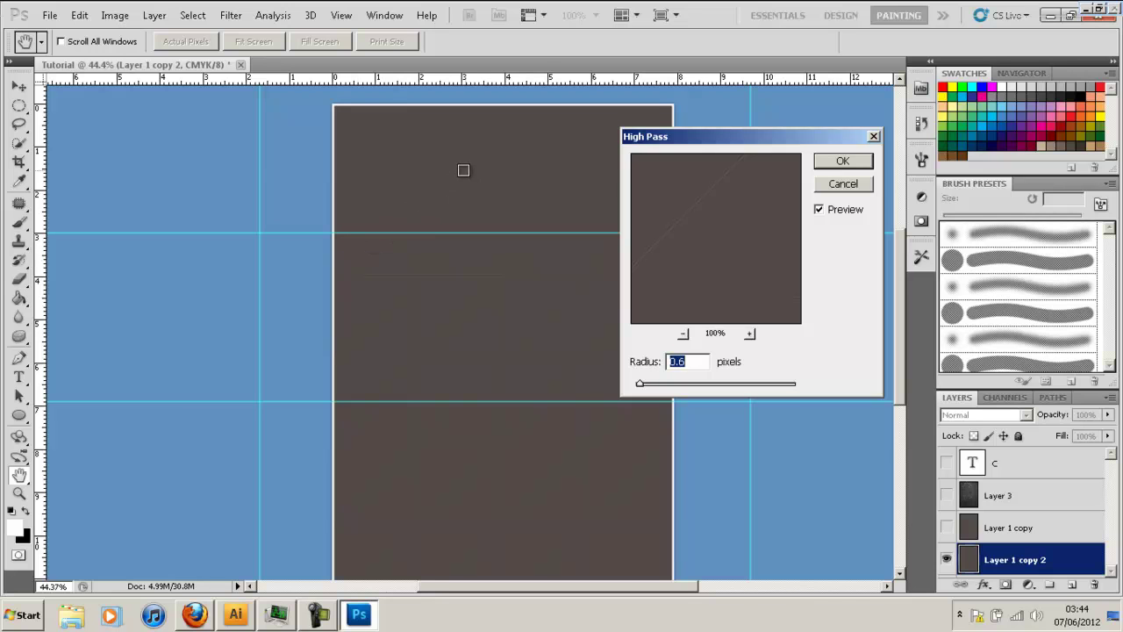
left_click(842, 163)
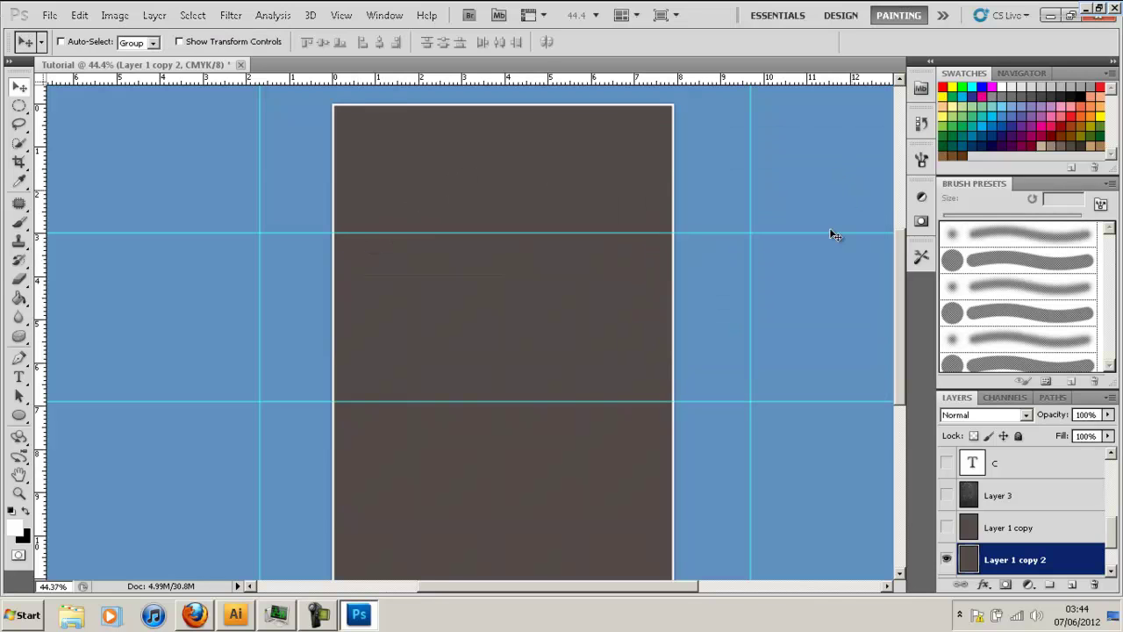
Blend the high-pass Layer 1 copy 2 in Linear Light at 56% opacity.
left_click(1003, 414)
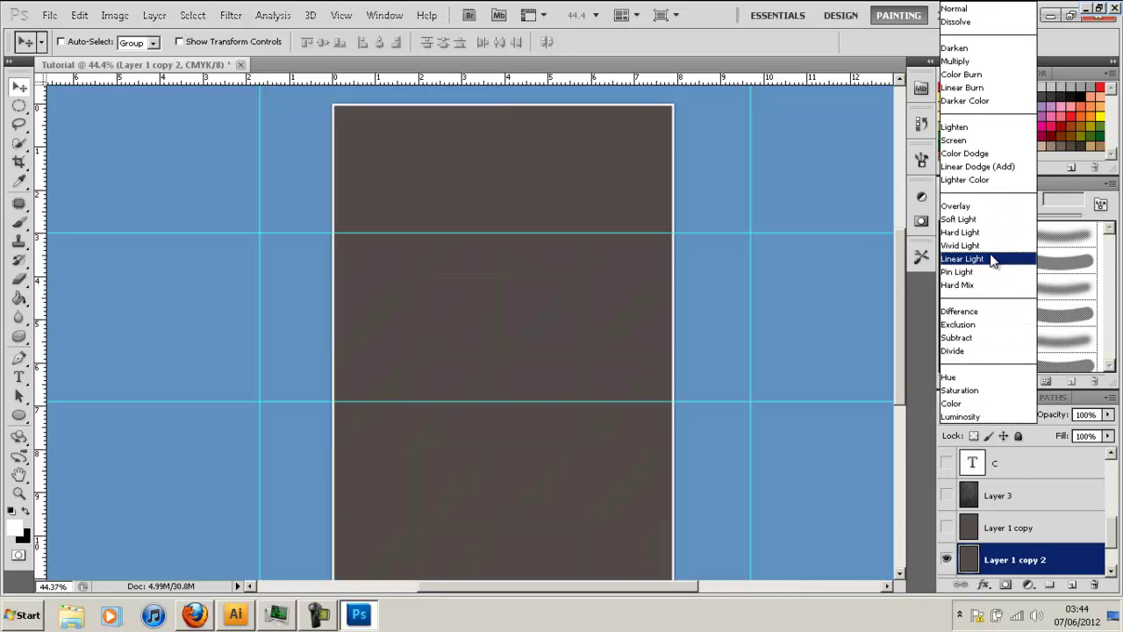
left_click(962, 259)
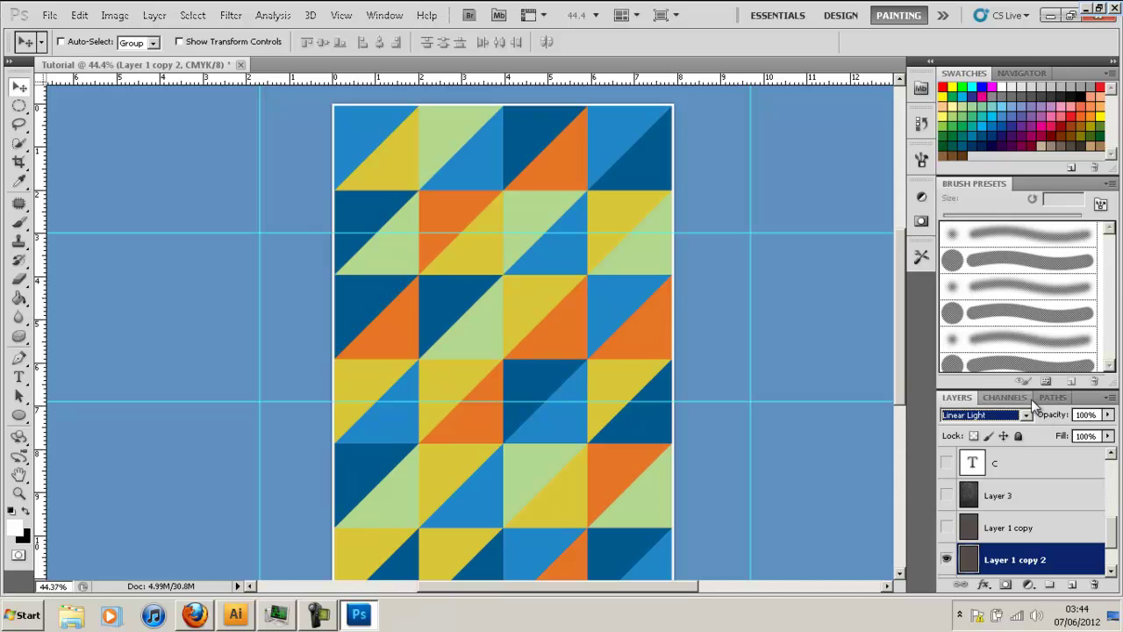
left_click_drag(1053, 419, 1018, 428)
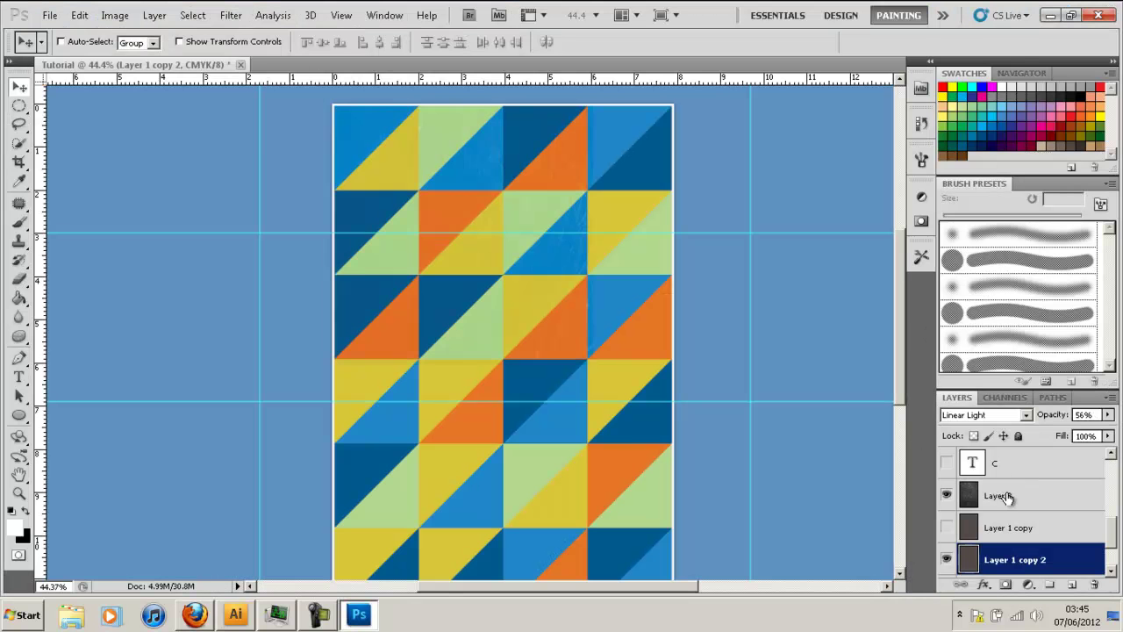
Set Layer 3's grunge texture to the Soft Light blend mode at 64% opacity.
left_click(1009, 496)
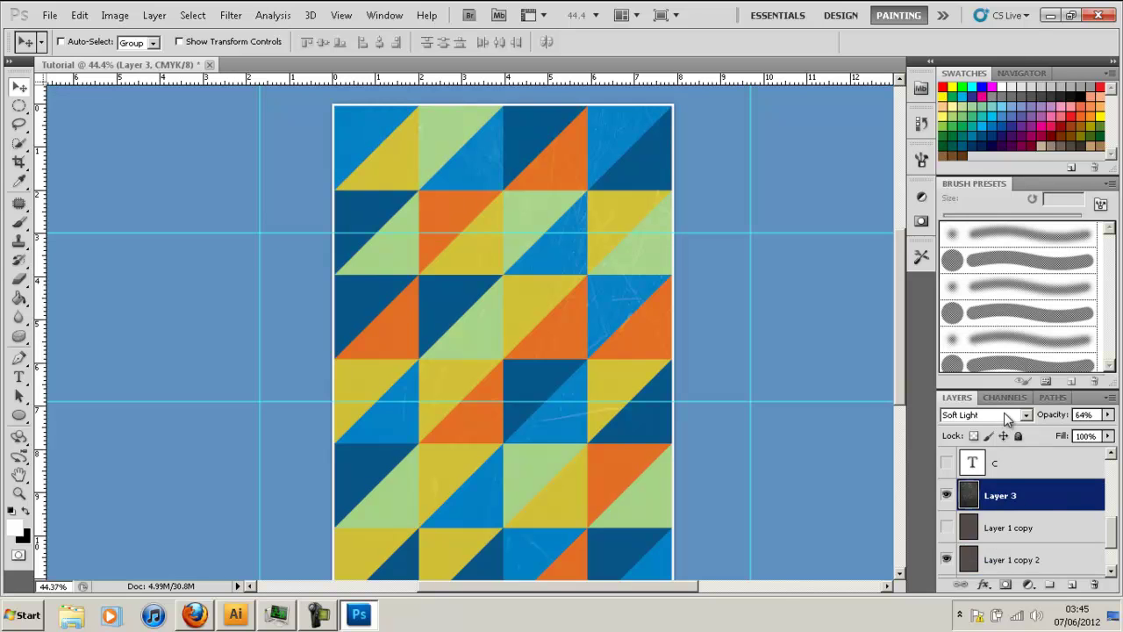
left_click(1003, 415)
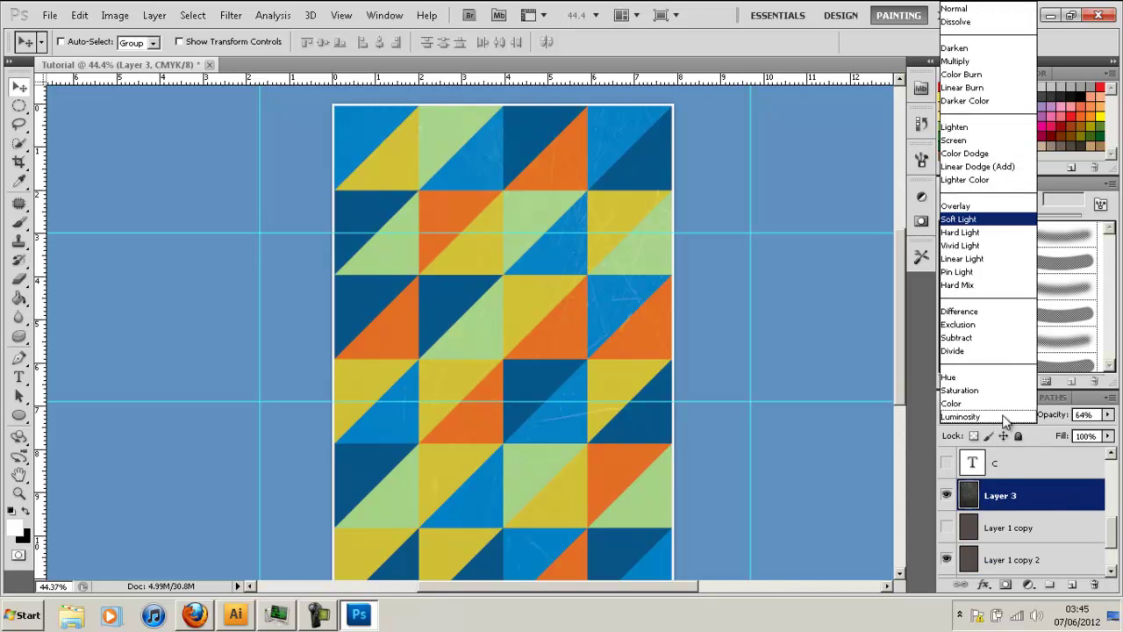
left_click(998, 219)
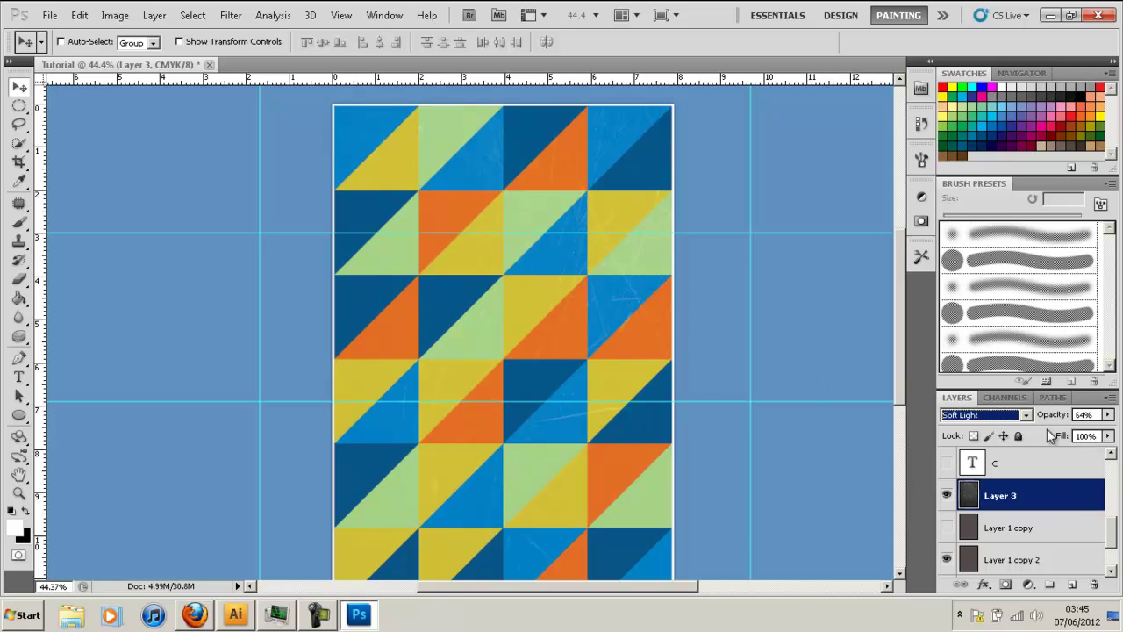
key("Return")
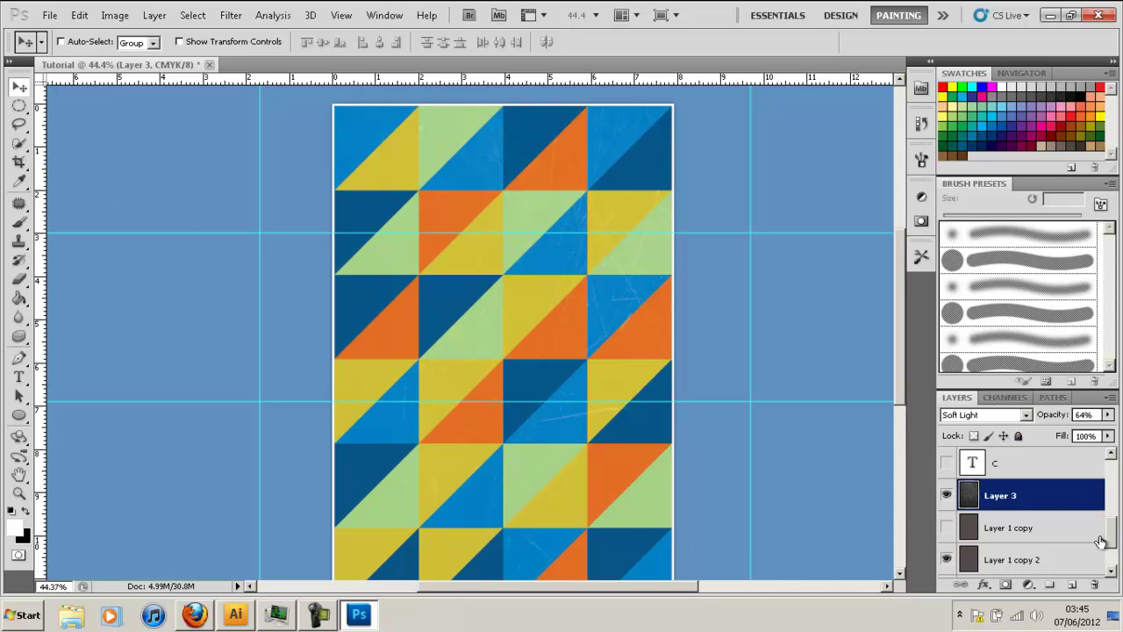
Make the C, R, E, T, I, V and final E letter layers visible again.
scroll(1116, 533, "up", 2)
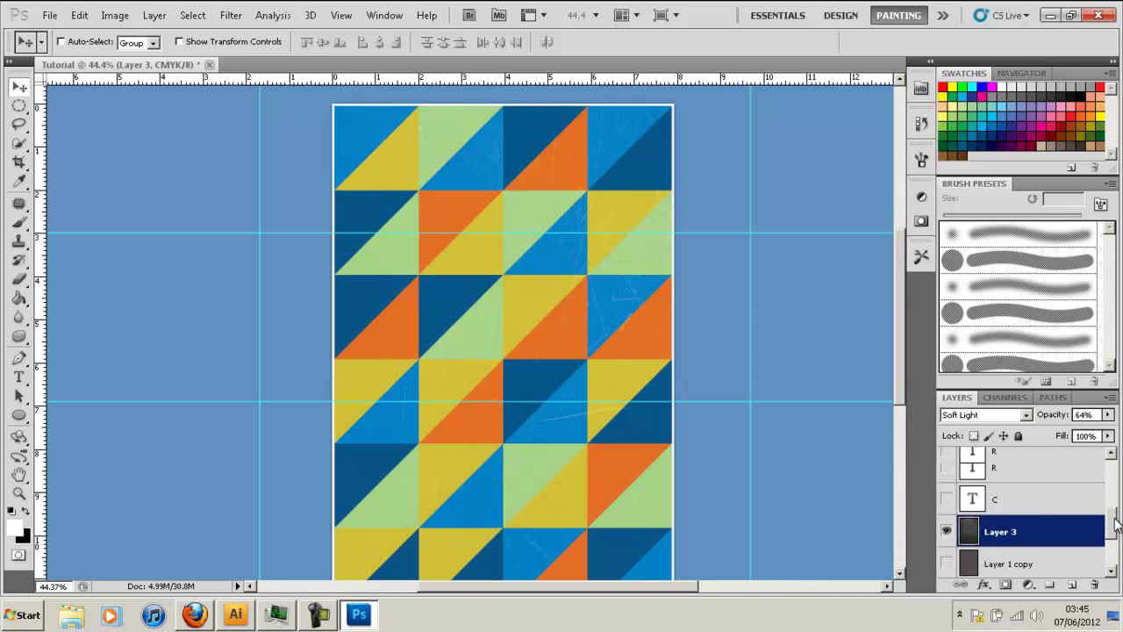
left_click(945, 511)
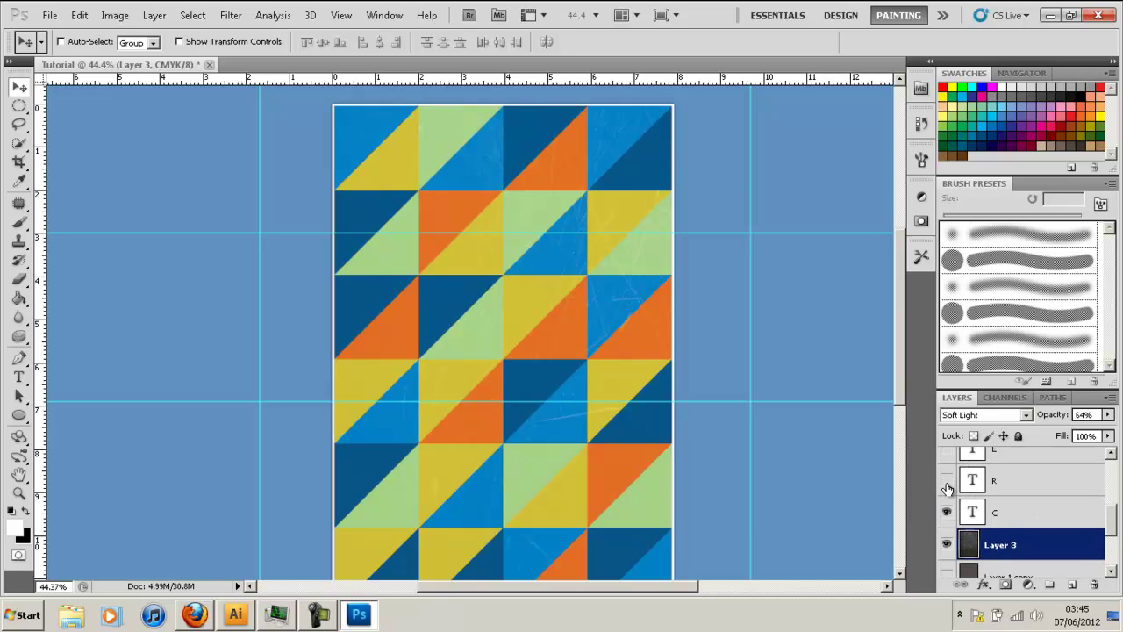
left_click(947, 480)
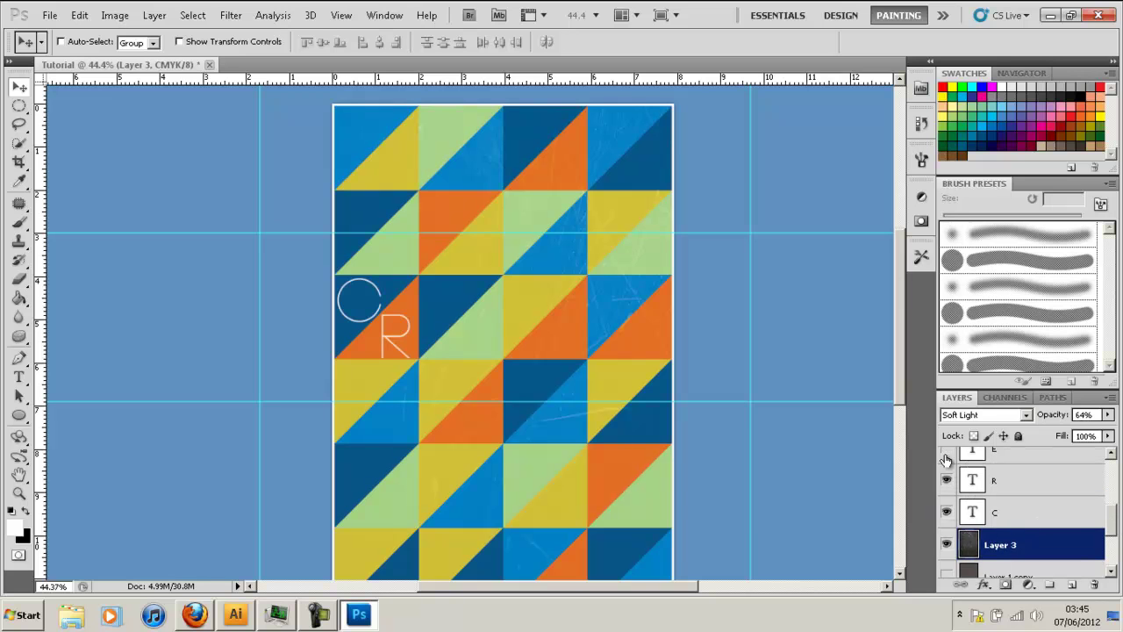
left_click(946, 450)
scroll(1114, 524, "up", 3)
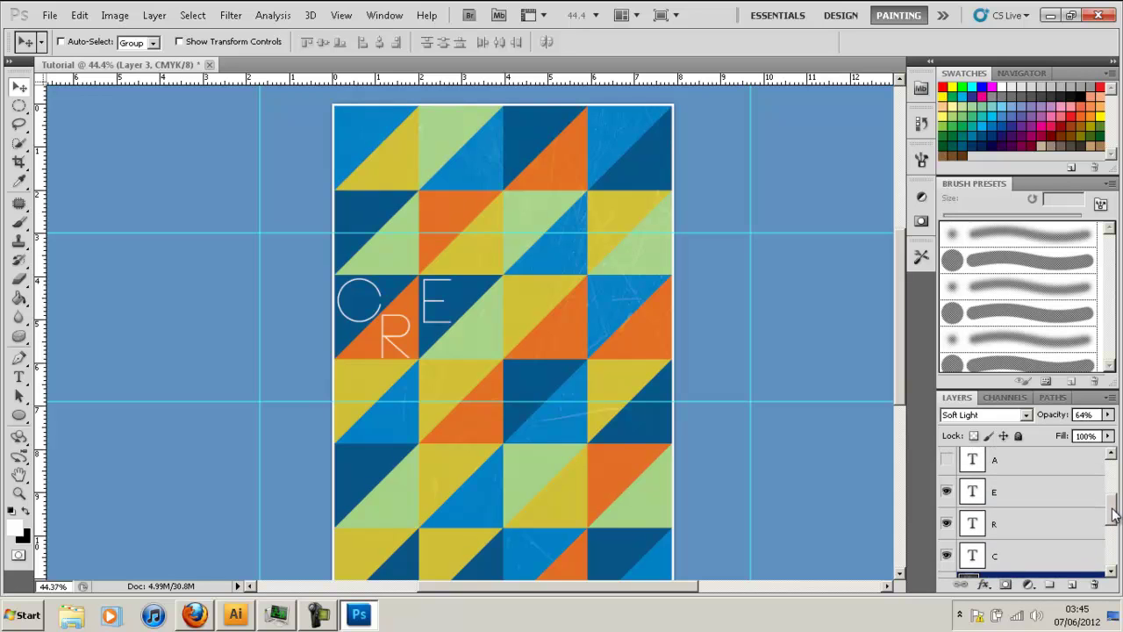
left_click(946, 482)
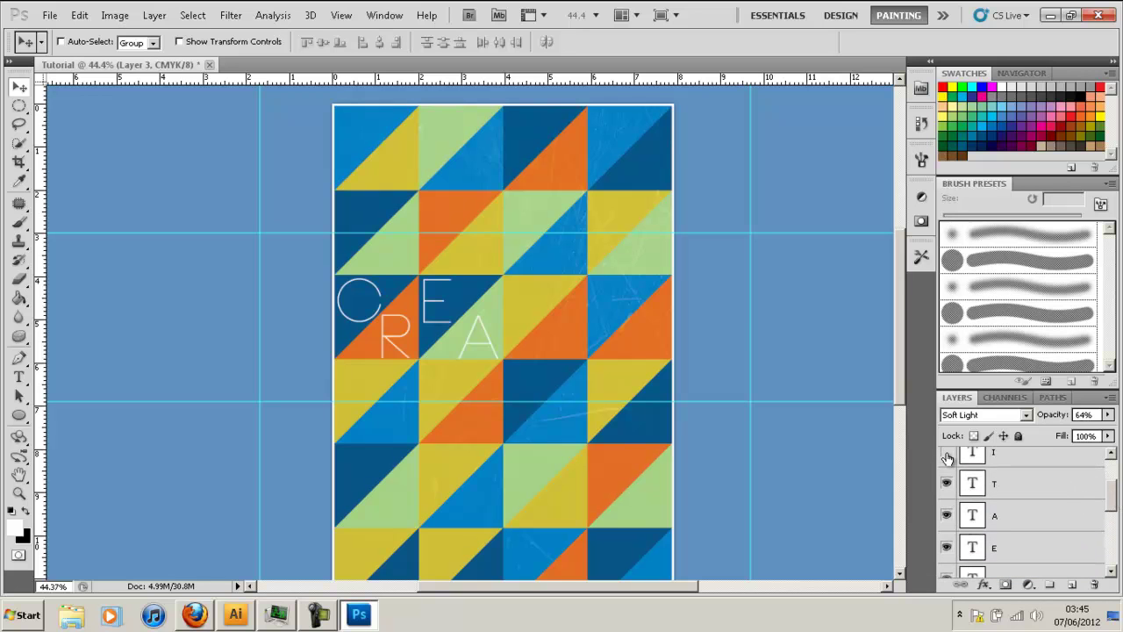
left_click(946, 451)
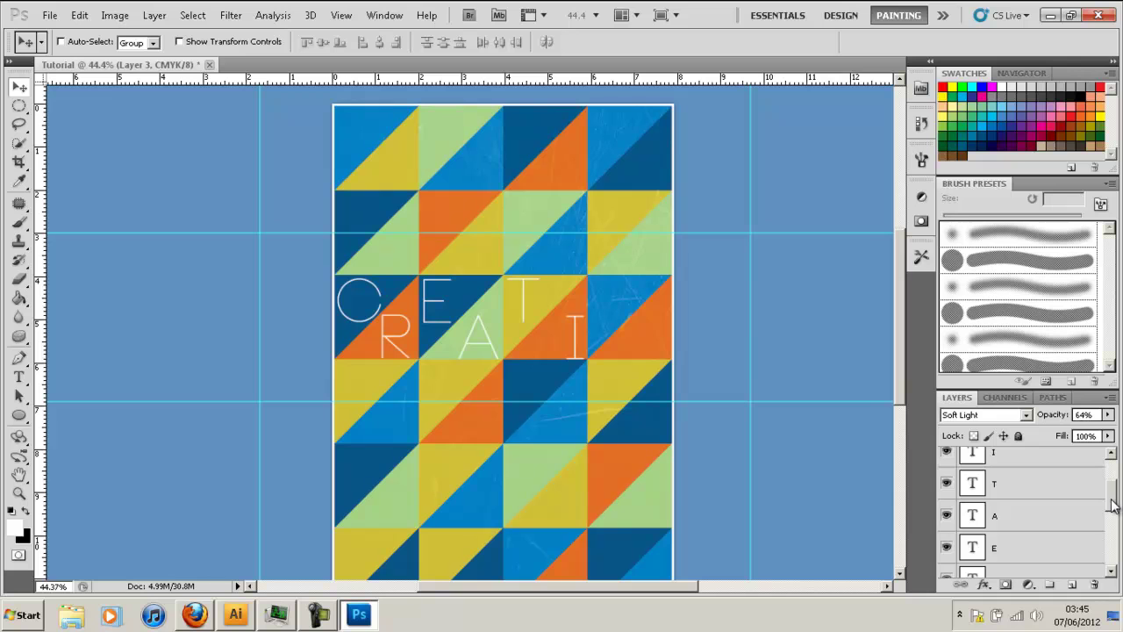
scroll(1110, 501, "up", 3)
left_click_drag(947, 494, 945, 463)
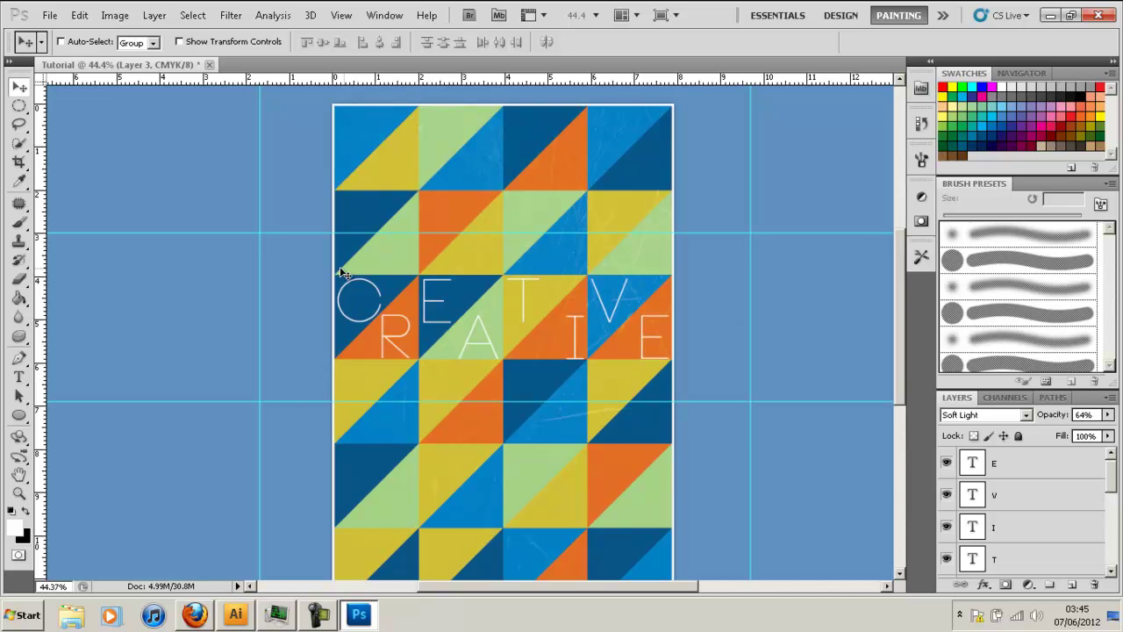
Reposition the two horizontal guides to frame the lower letters.
left_click_drag(297, 401, 323, 366)
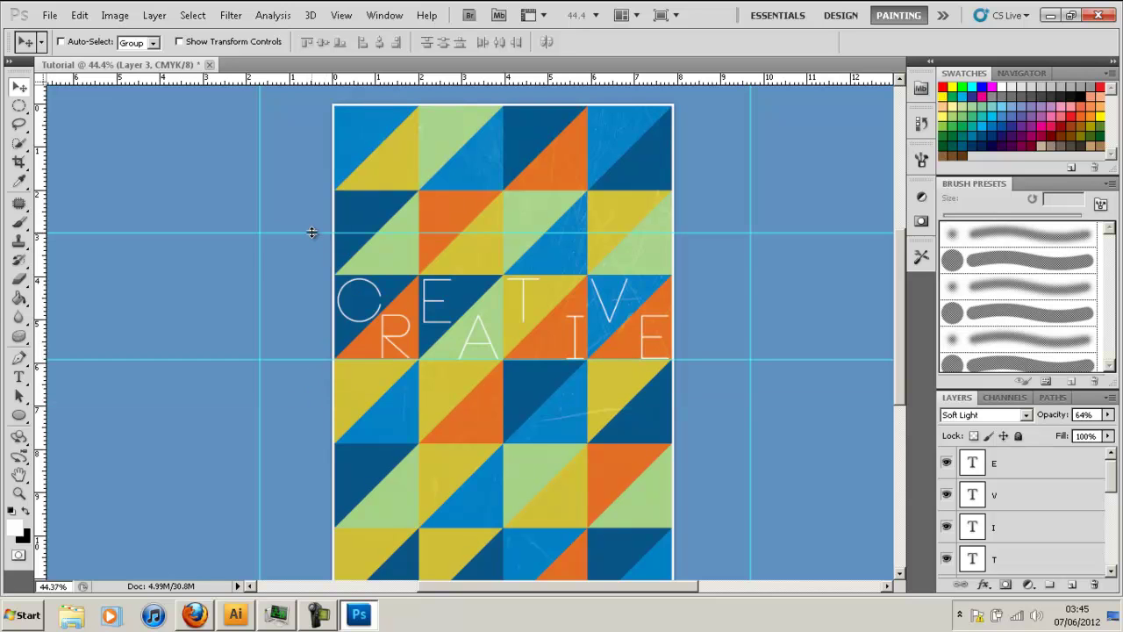
left_click_drag(311, 232, 322, 324)
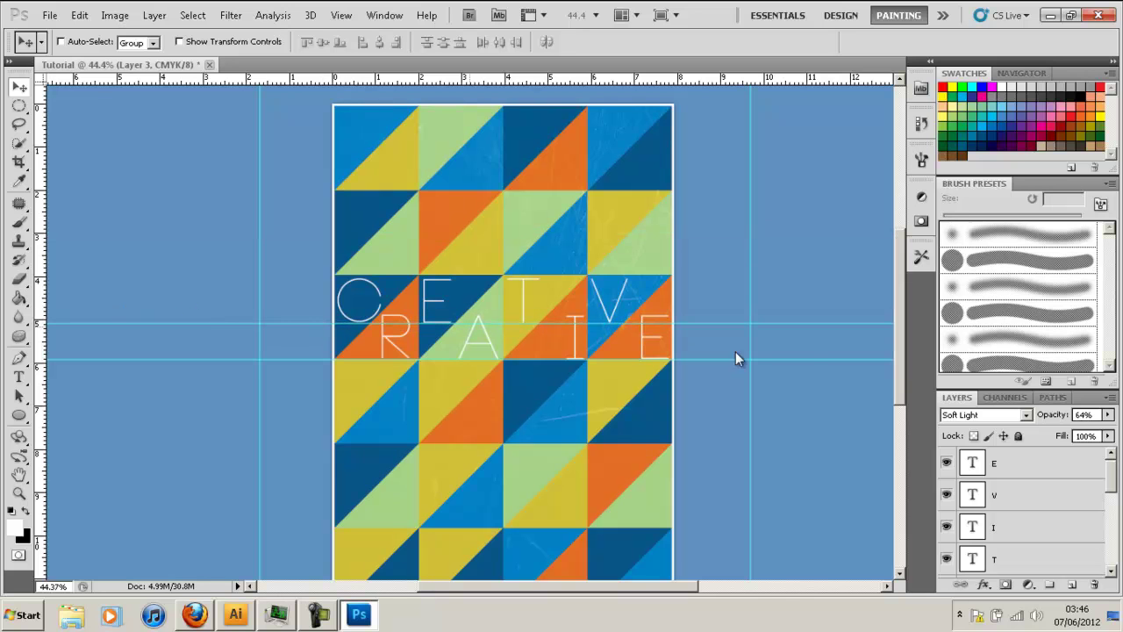
scroll(792, 324, "down", 1)
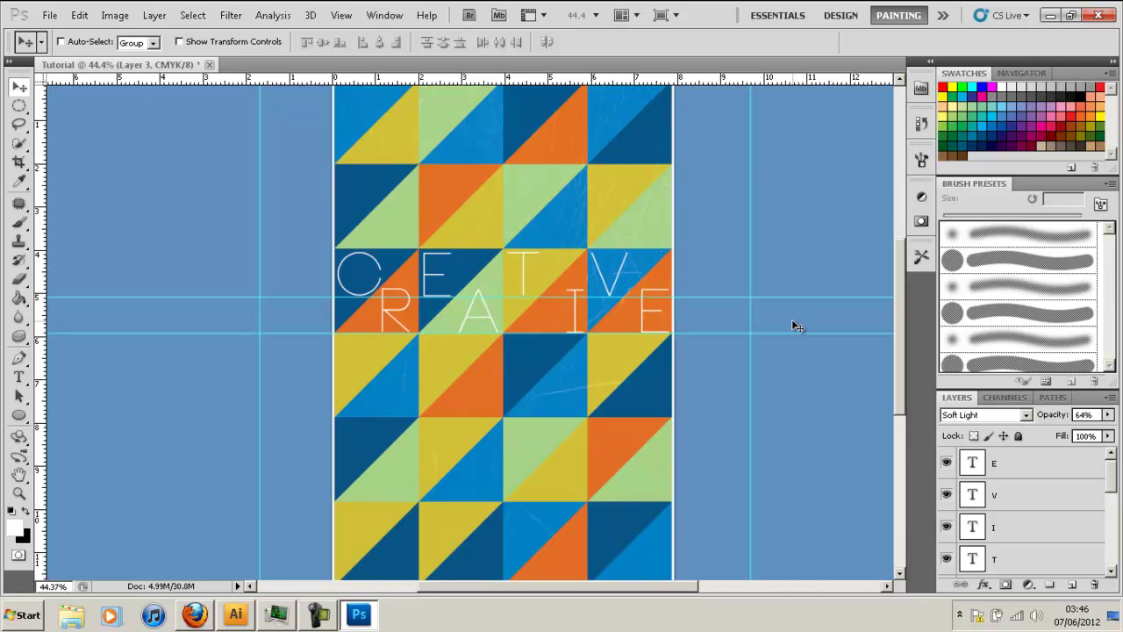